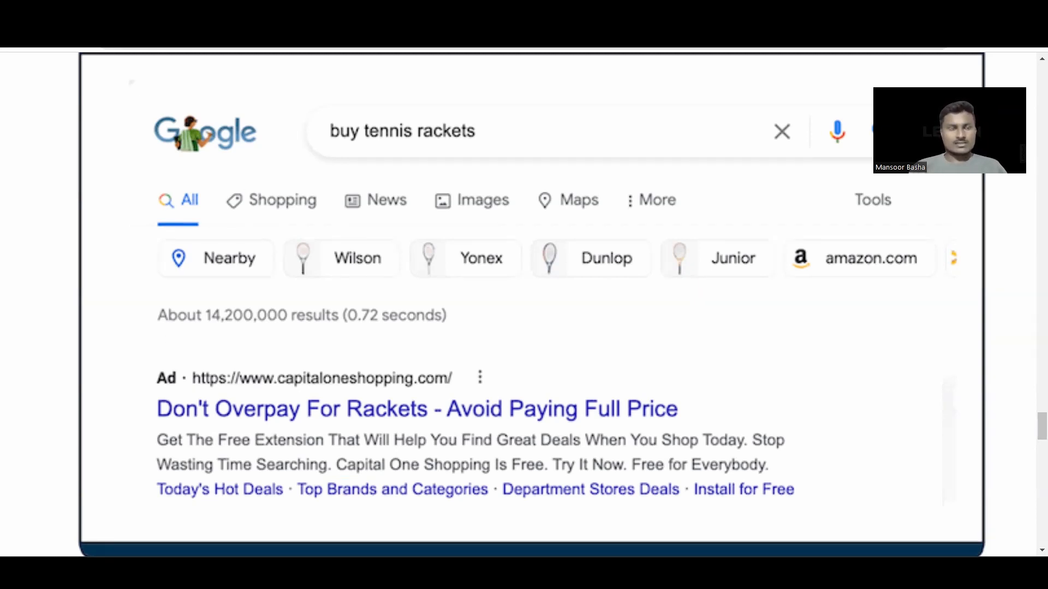
# Step: Switch to the browser tab with the Google Ads account overview
pyautogui.hotkey('ctrl', 'Tab')
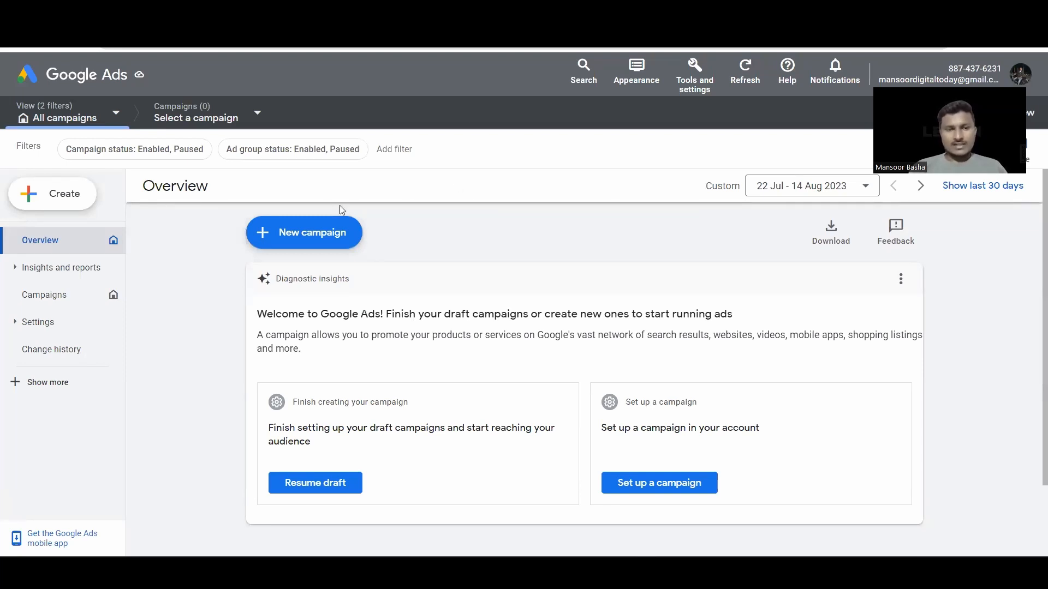
# Step: Start a new campaign without a goal's guidance
pyautogui.click(344, 232)
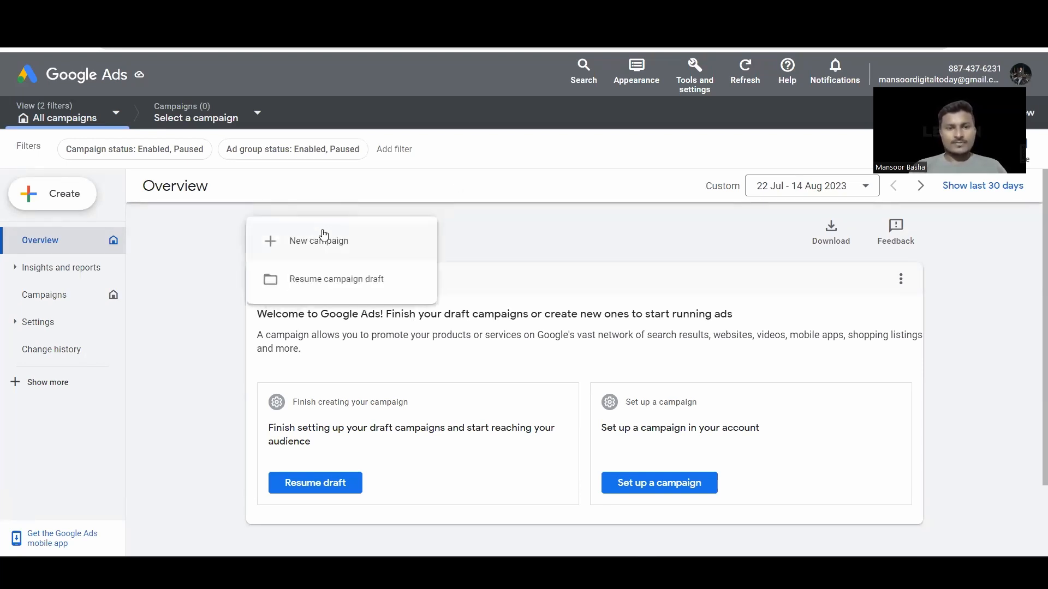
pyautogui.click(323, 235)
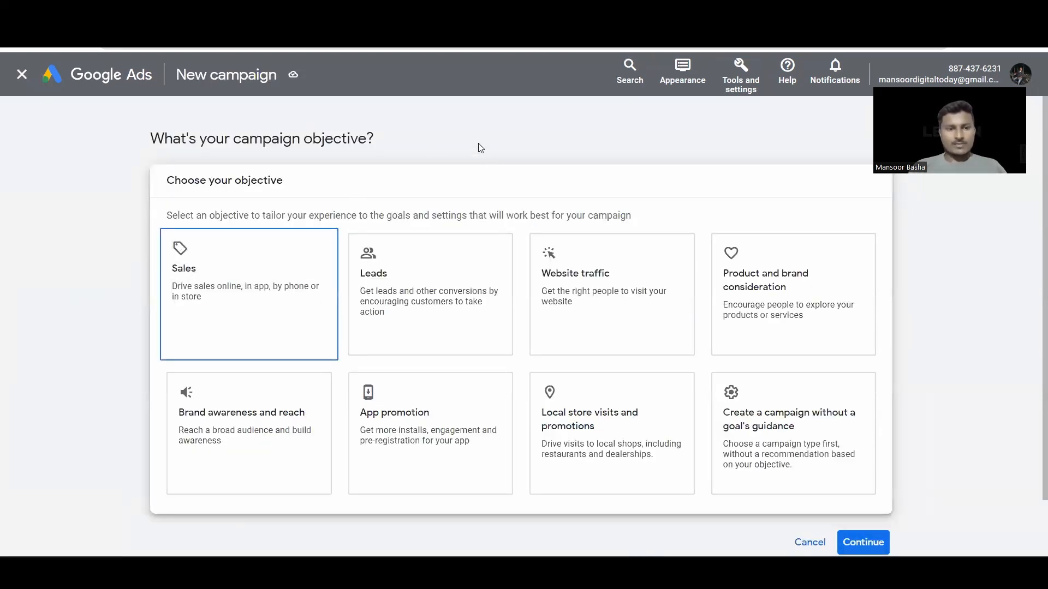
pyautogui.click(819, 371)
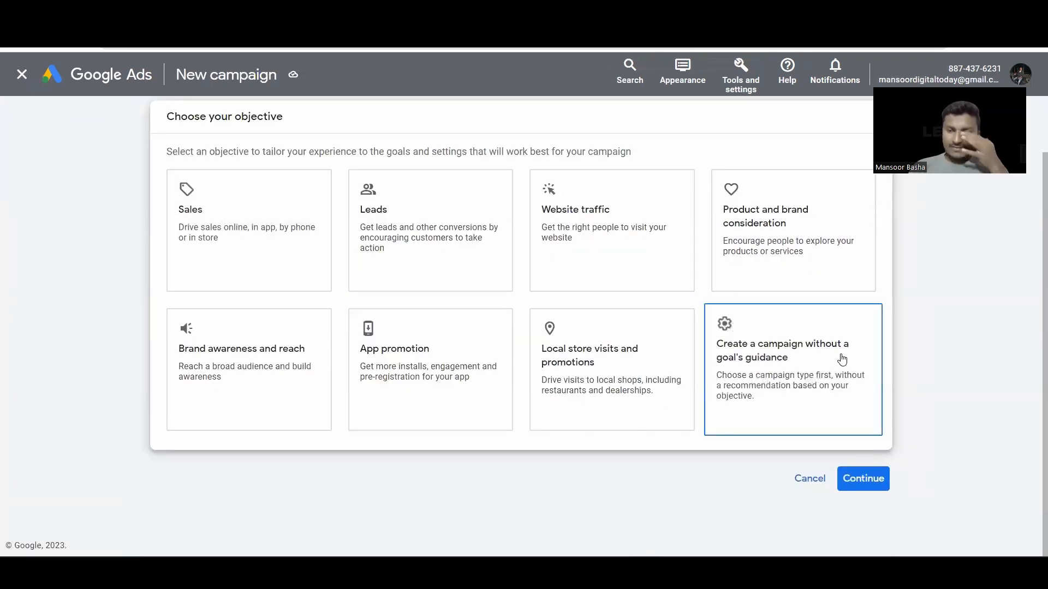
# Step: Choose Search as the campaign type
pyautogui.scroll(4, 452, 342)
pyautogui.scroll(2, 413, 350)
pyautogui.scroll(1, 413, 350)
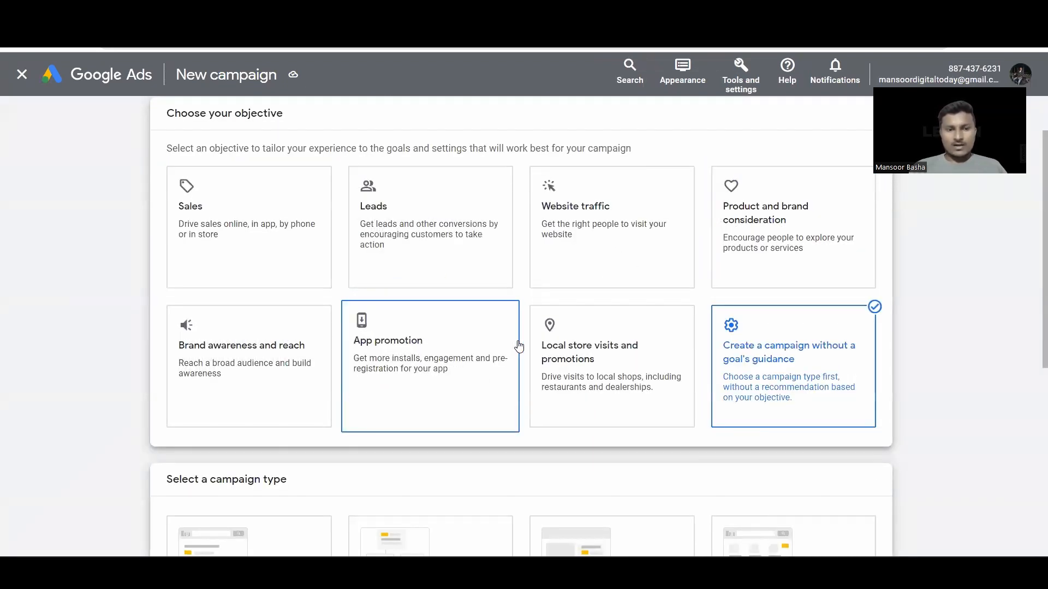
pyautogui.scroll(-2, 519, 347)
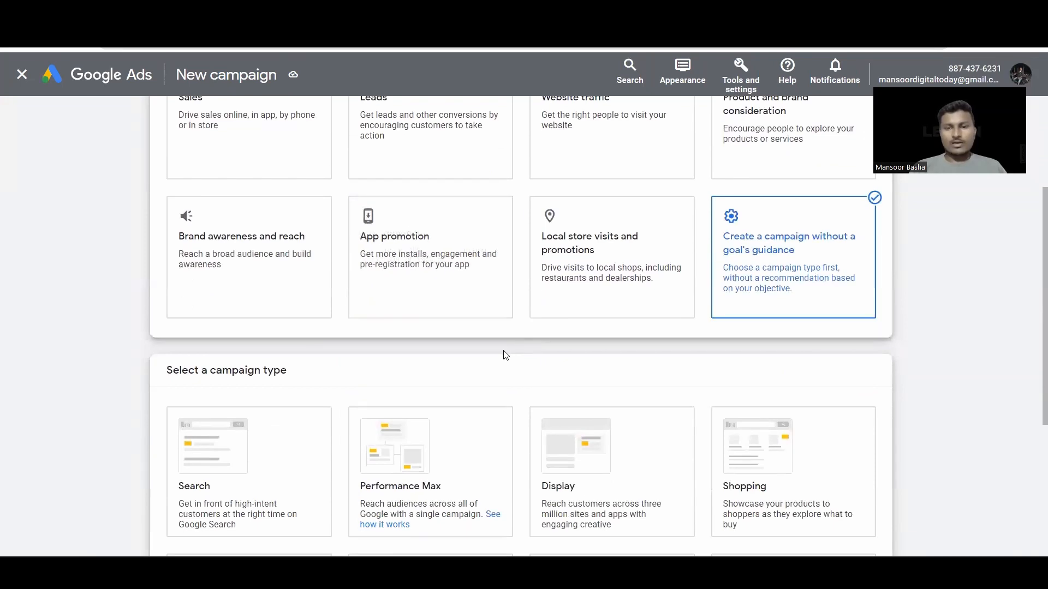
pyautogui.scroll(-1, 503, 355)
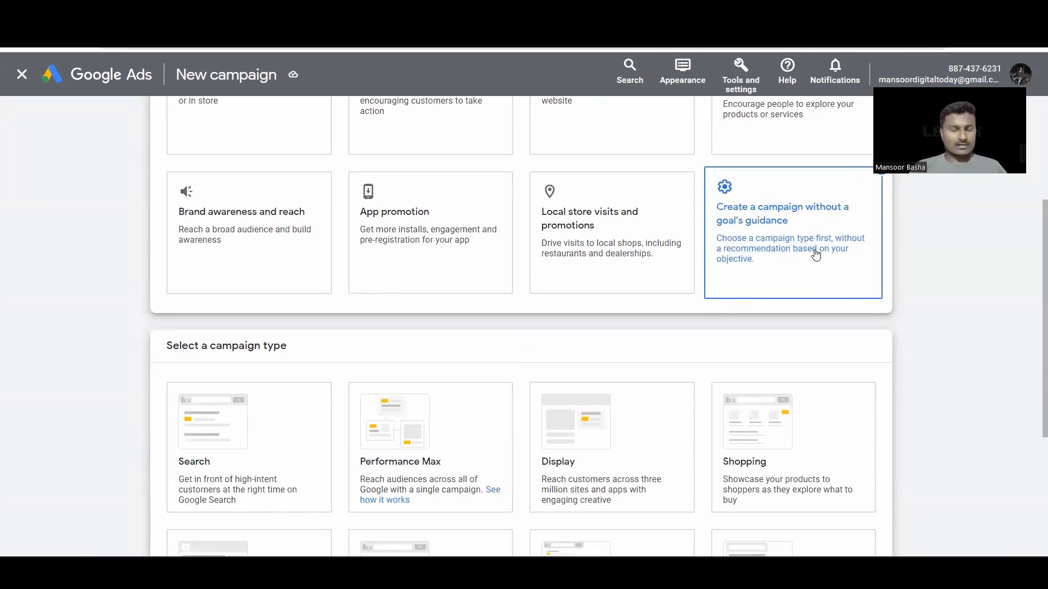
pyautogui.scroll(-2, 613, 292)
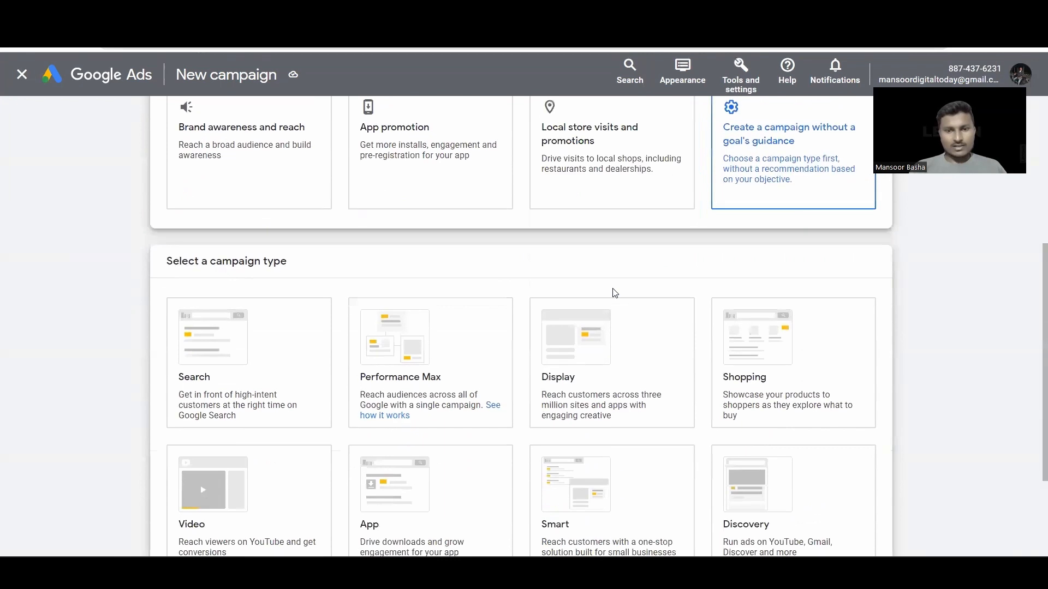
pyautogui.scroll(-2, 438, 285)
pyautogui.click(239, 267)
pyautogui.scroll(-3, 238, 265)
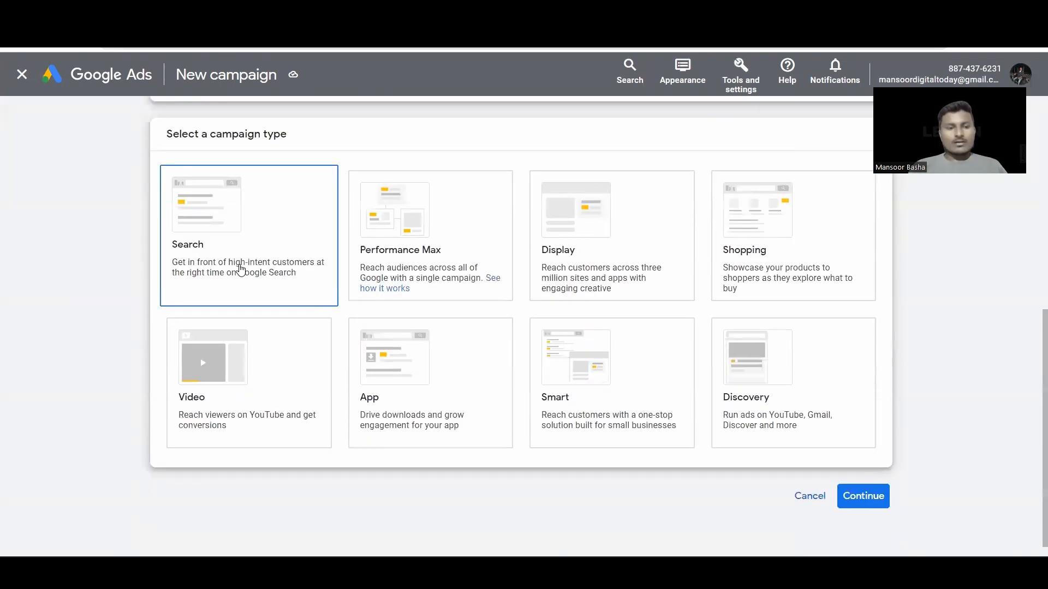
pyautogui.scroll(-3, 195, 269)
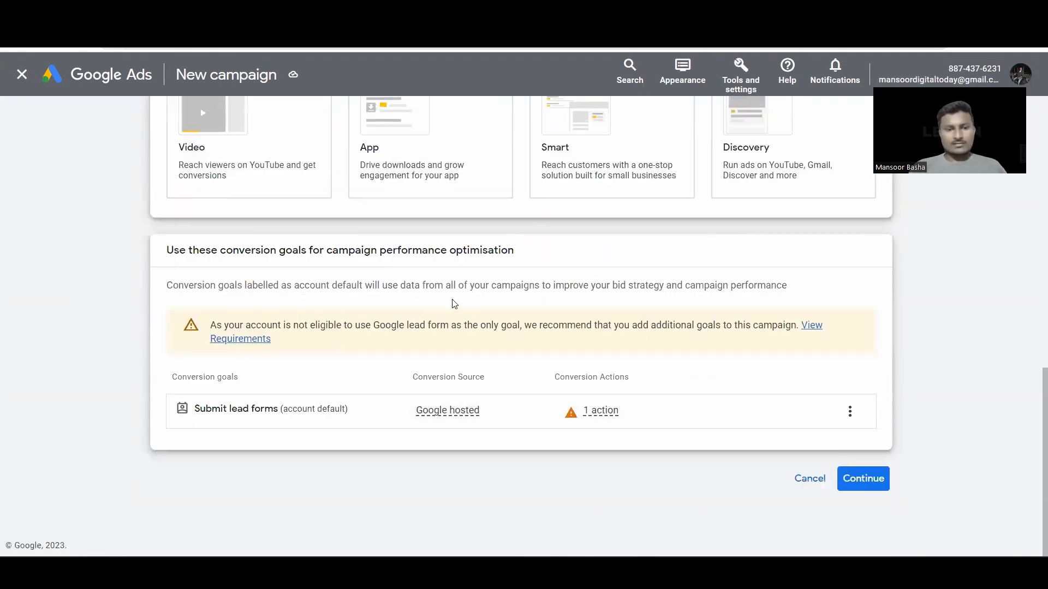
# Step: Confirm the campaign type, leaving Website visits, Phone calls and App downloads unticked
pyautogui.click(875, 480)
pyautogui.scroll(-3, 459, 382)
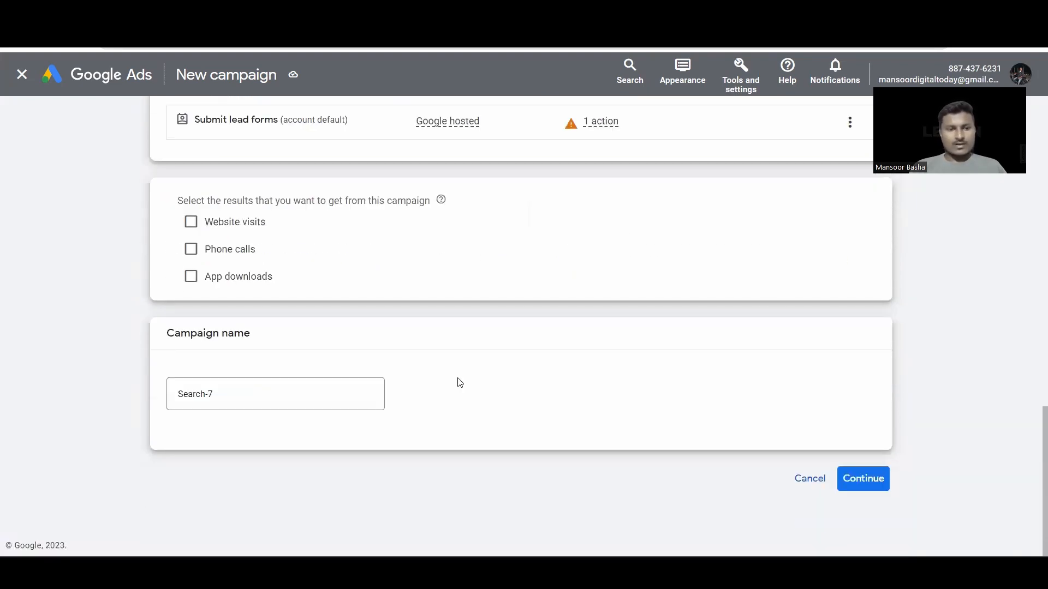
pyautogui.click(254, 393)
pyautogui.press('BackSpace')
pyautogui.press('BackSpace')
pyautogui.press('BackSpace')
pyautogui.press('BackSpace')
pyautogui.press('BackSpace')
pyautogui.press('BackSpace')
pyautogui.press('BackSpace')
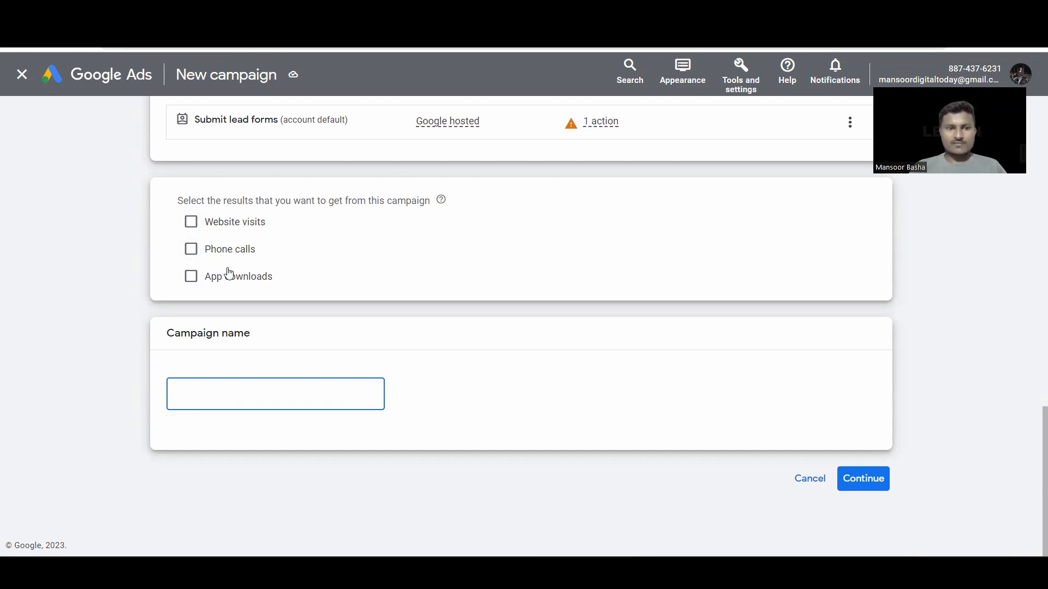
pyautogui.click(190, 227)
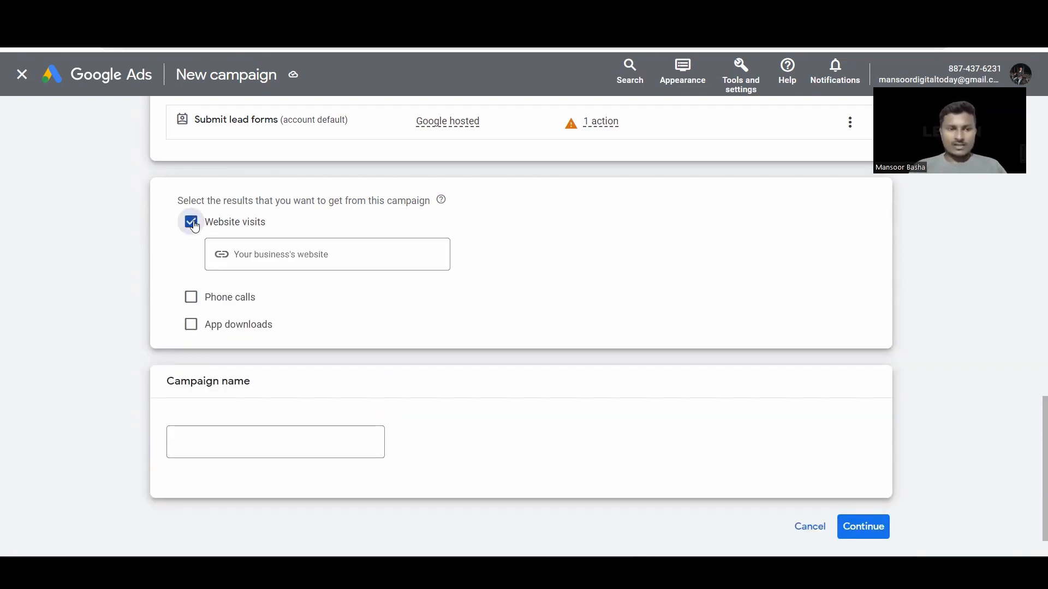
pyautogui.click(192, 224)
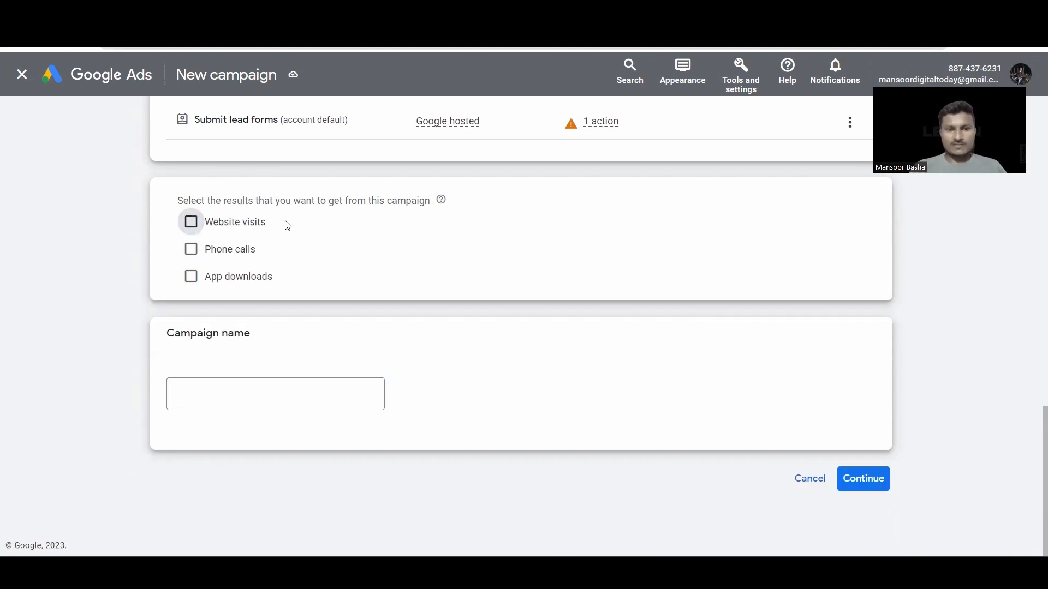
pyautogui.click(191, 256)
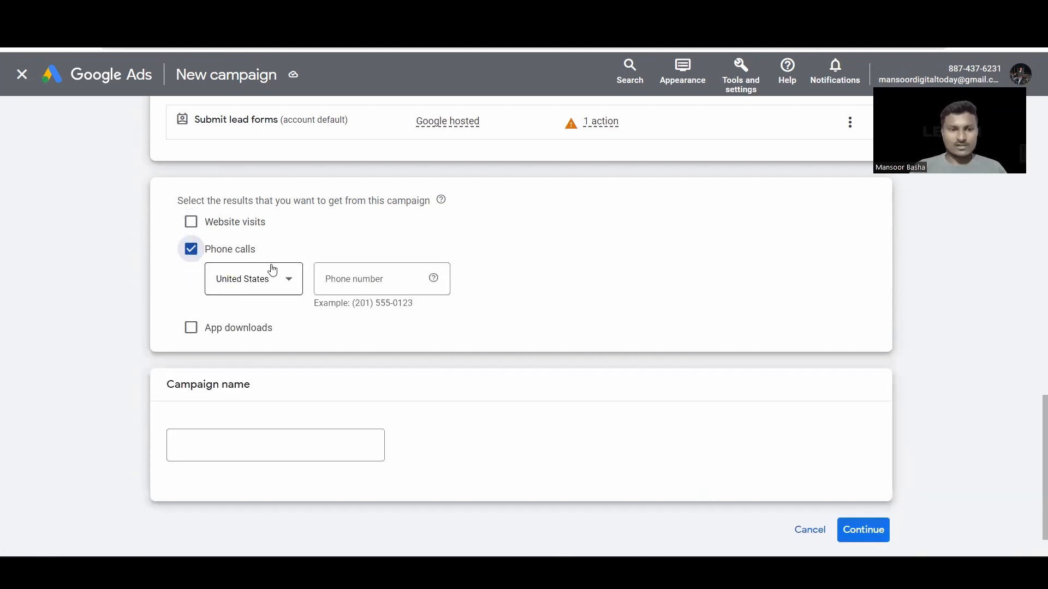
pyautogui.click(191, 252)
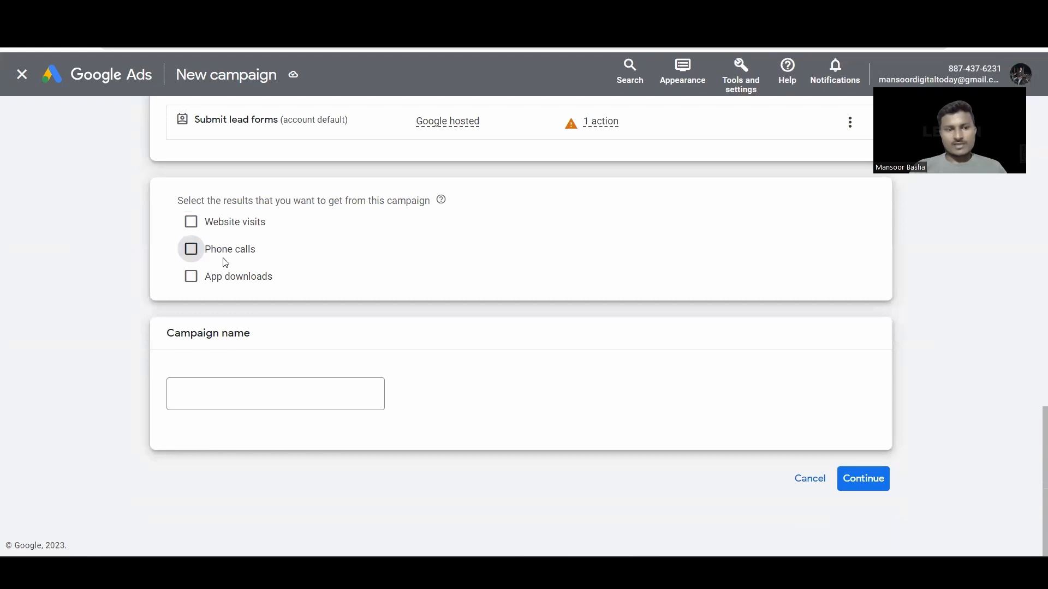
pyautogui.click(192, 278)
pyautogui.click(192, 277)
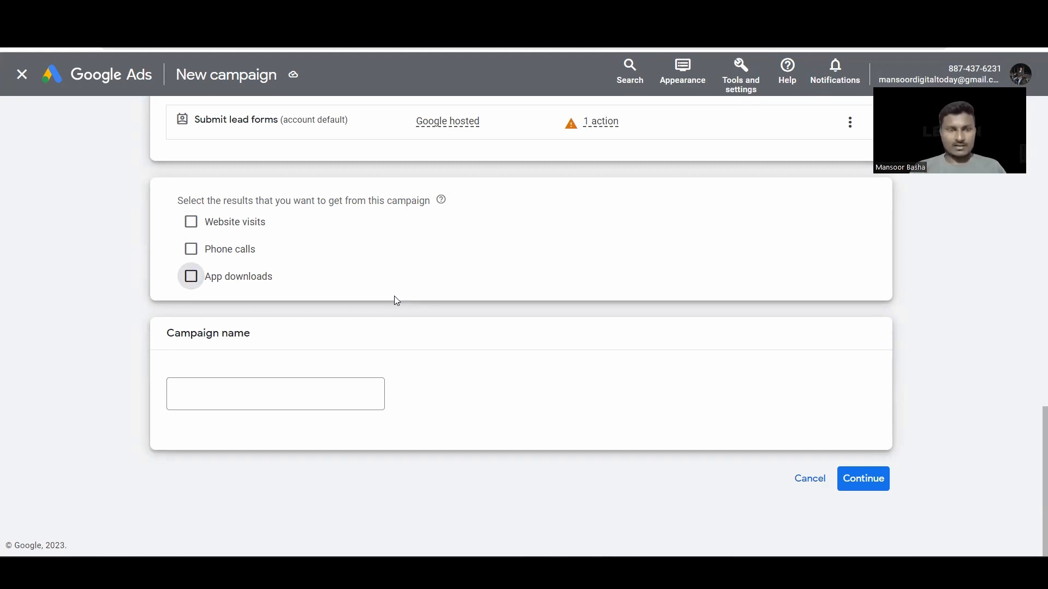
# Step: Name the campaign 'Invest_Sep_Lead' and start it fresh rather than from a draft
pyautogui.click(235, 393)
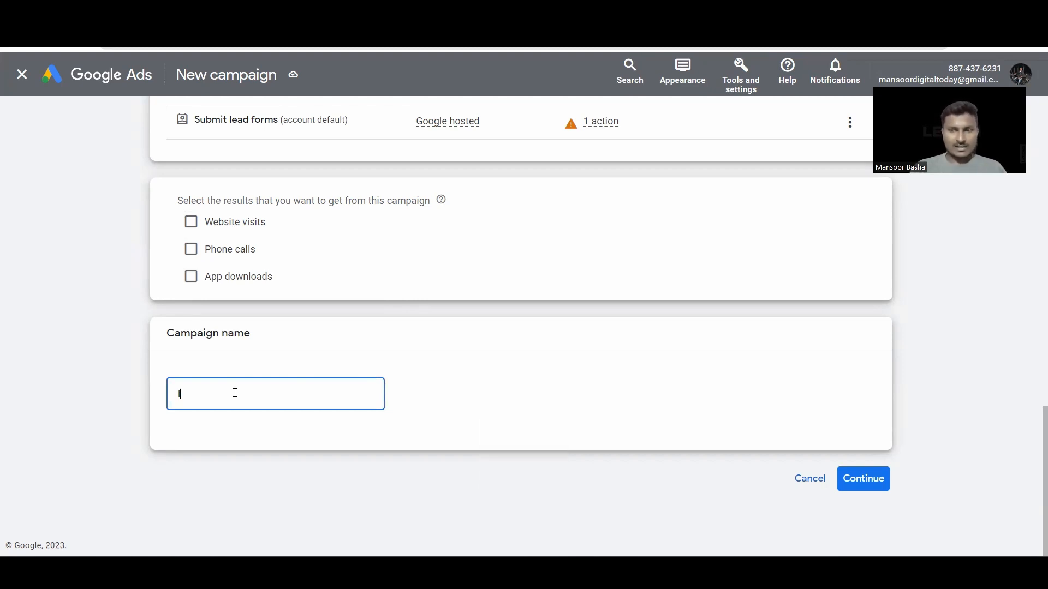
pyautogui.write('Invest_')
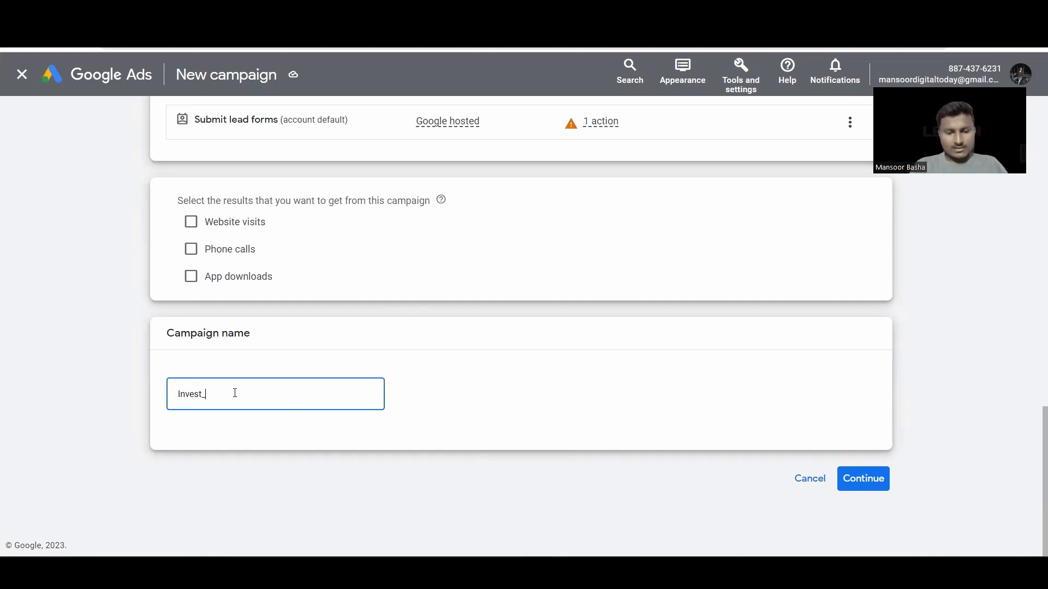
pyautogui.write(' 02')
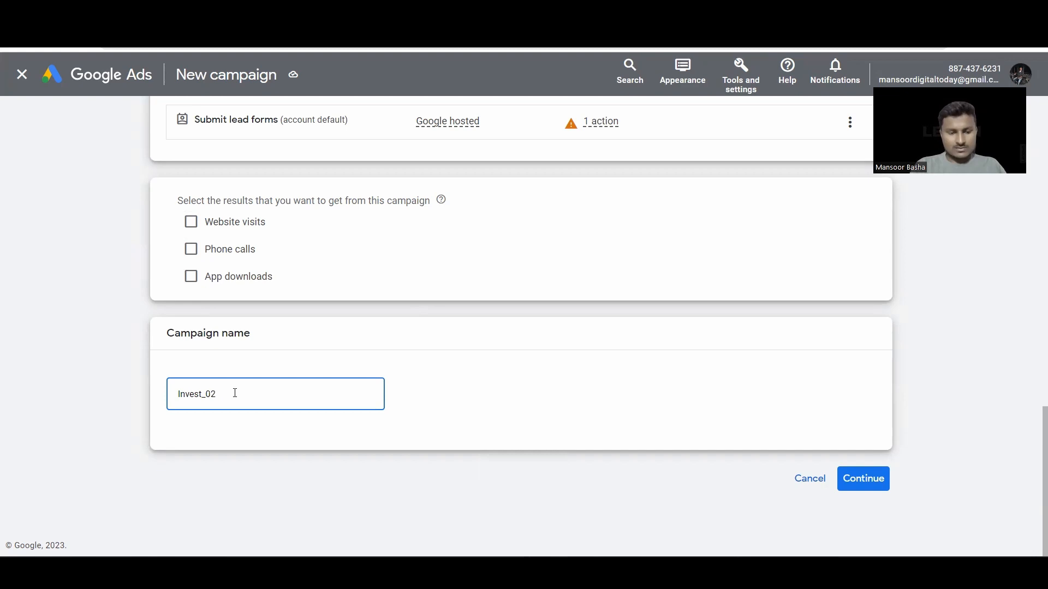
pyautogui.press('BackSpace')
pyautogui.press('BackSpace')
pyautogui.press('capslock')
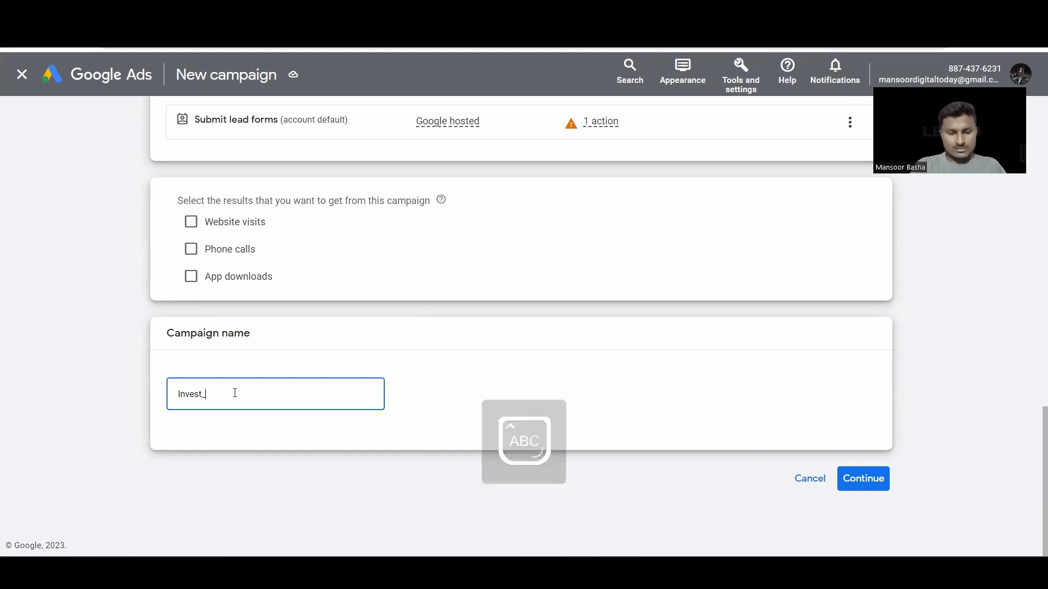
pyautogui.write('s')
pyautogui.press('capslock')
pyautogui.write('S')
pyautogui.press('capslock')
pyautogui.write('ep_2023')
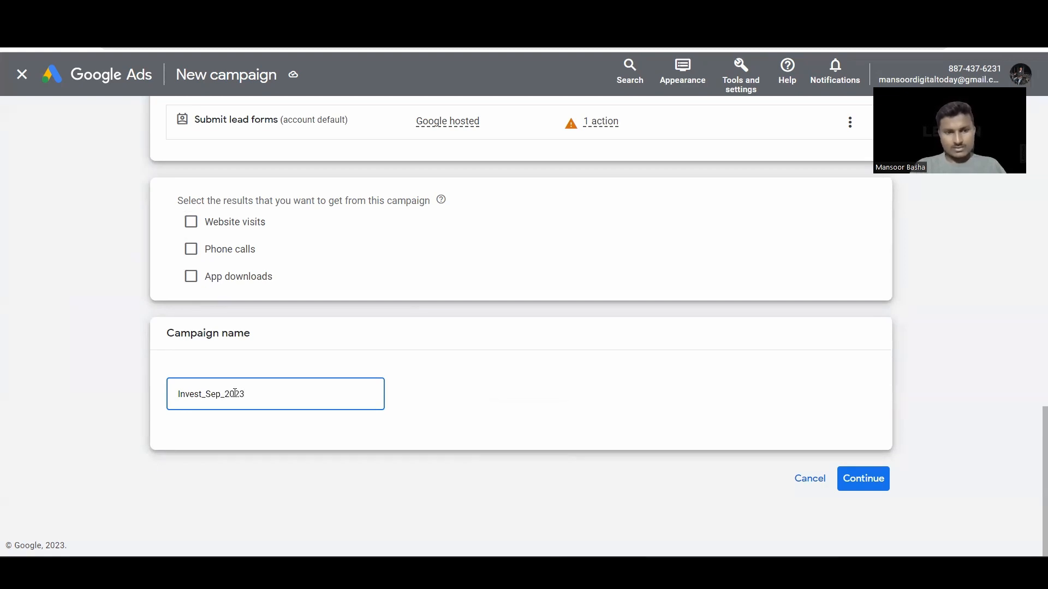
pyautogui.press('BackSpace')
pyautogui.press('BackSpace')
pyautogui.press('BackSpace')
pyautogui.press('BackSpace')
pyautogui.press('capslock')
pyautogui.write('L')
pyautogui.press('capslock')
pyautogui.write('ead')
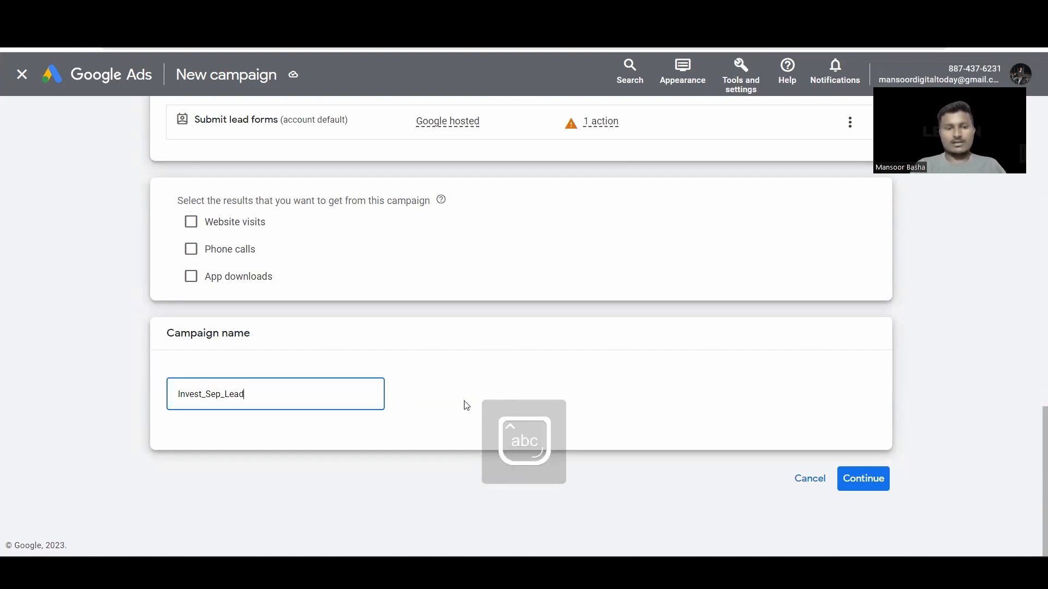
pyautogui.click(862, 481)
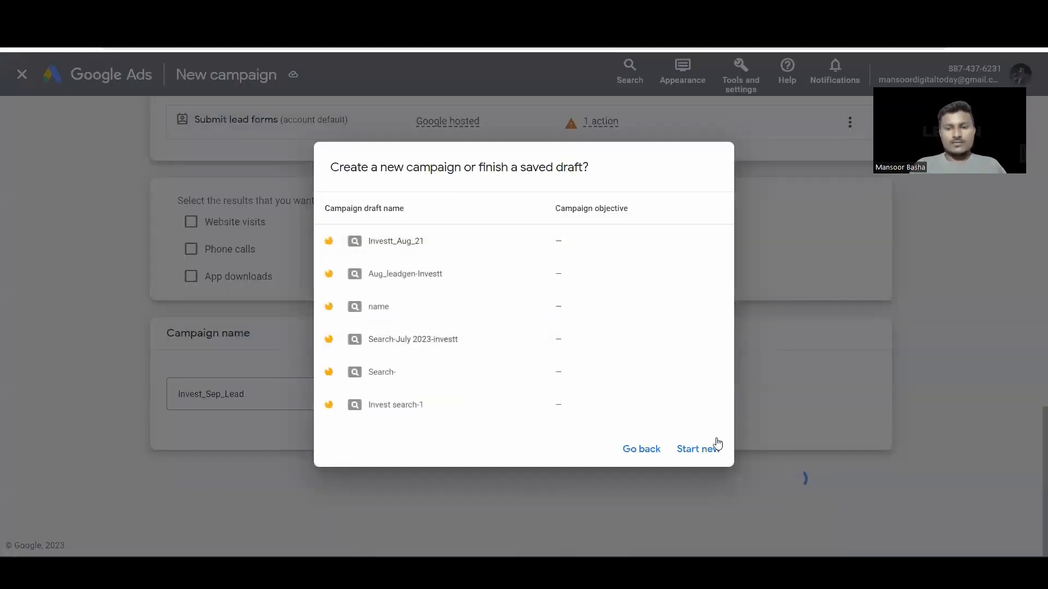
pyautogui.click(690, 457)
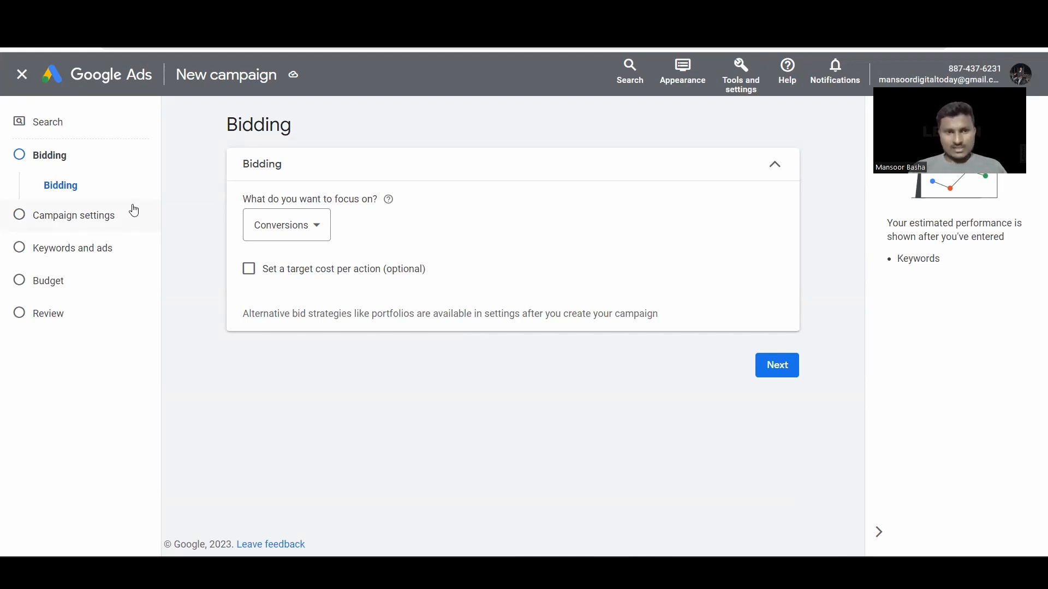
# Step: Switch the bidding focus from Conversions to Clicks
pyautogui.click(313, 230)
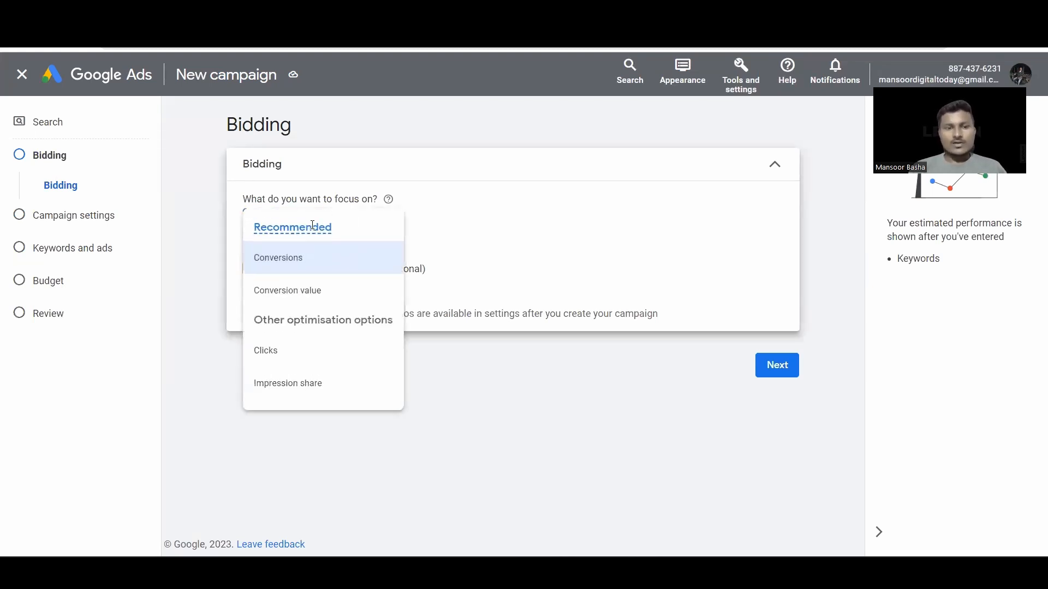
pyautogui.moveTo(313, 226)
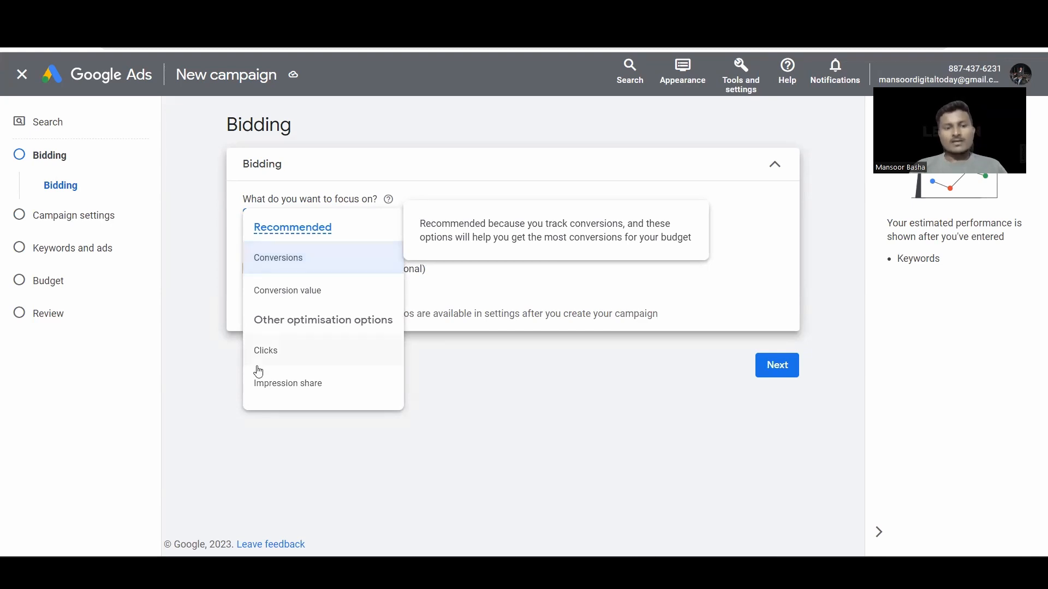
pyautogui.click(276, 354)
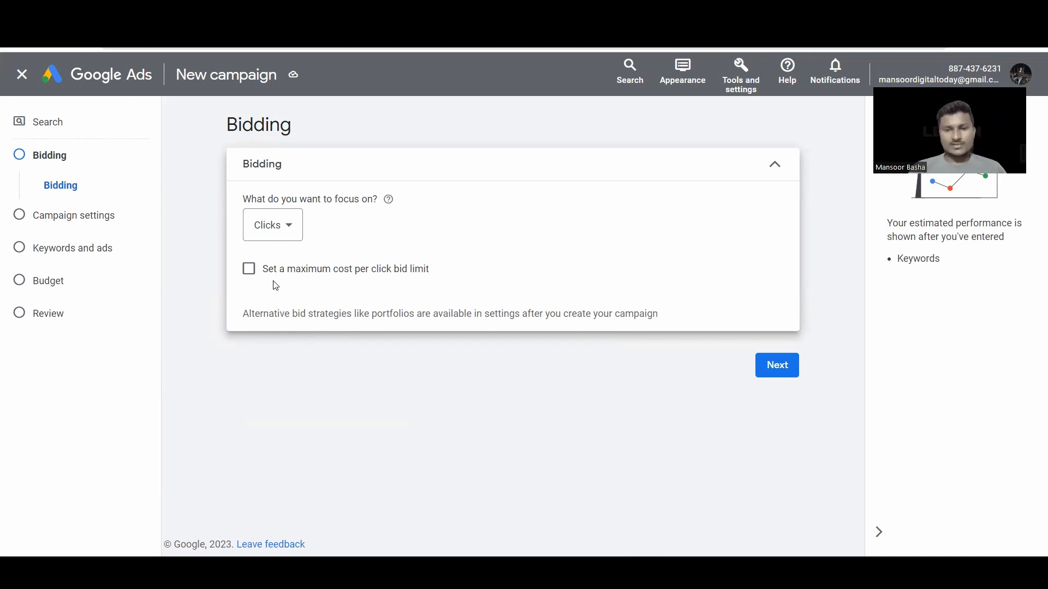
# Step: Leave the maximum cost-per-click bid limit off and continue to campaign settings
pyautogui.click(249, 269)
pyautogui.click(285, 314)
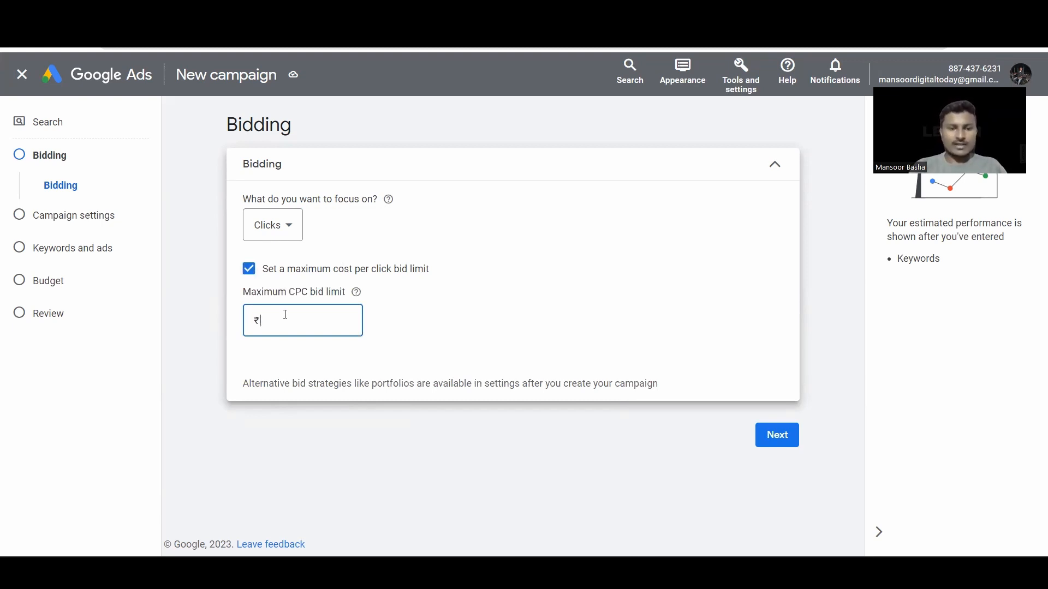
pyautogui.write('30')
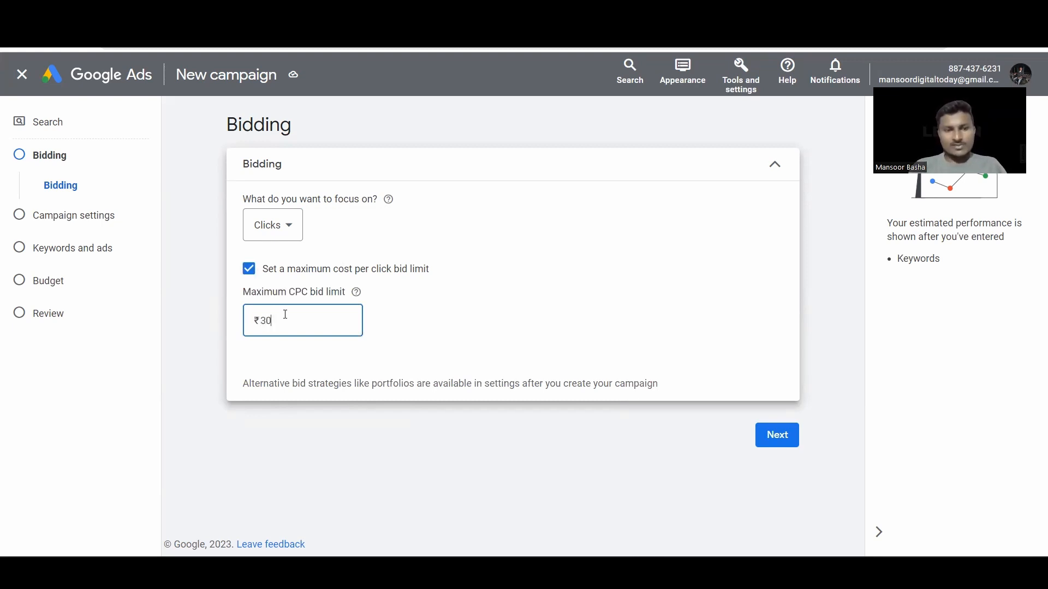
pyautogui.press('BackSpace')
pyautogui.press('BackSpace')
pyautogui.write('50')
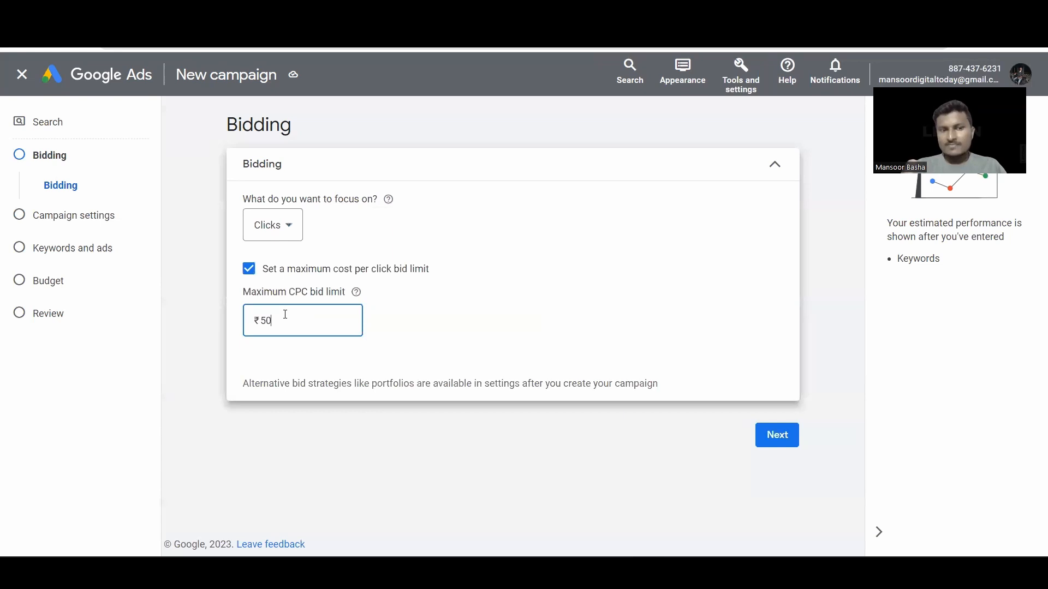
pyautogui.press('BackSpace')
pyautogui.press('BackSpace')
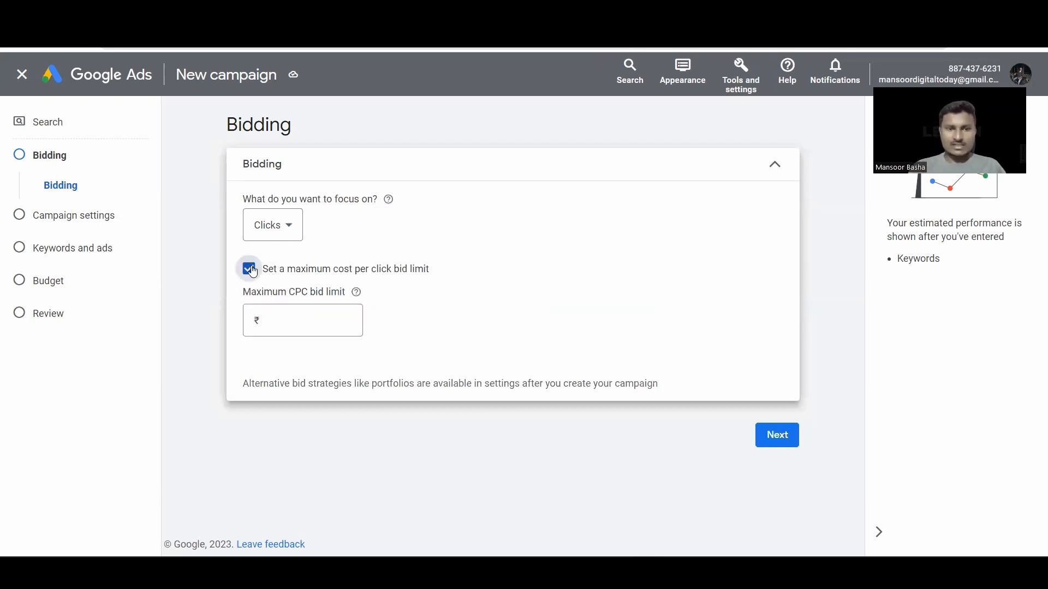
pyautogui.click(249, 269)
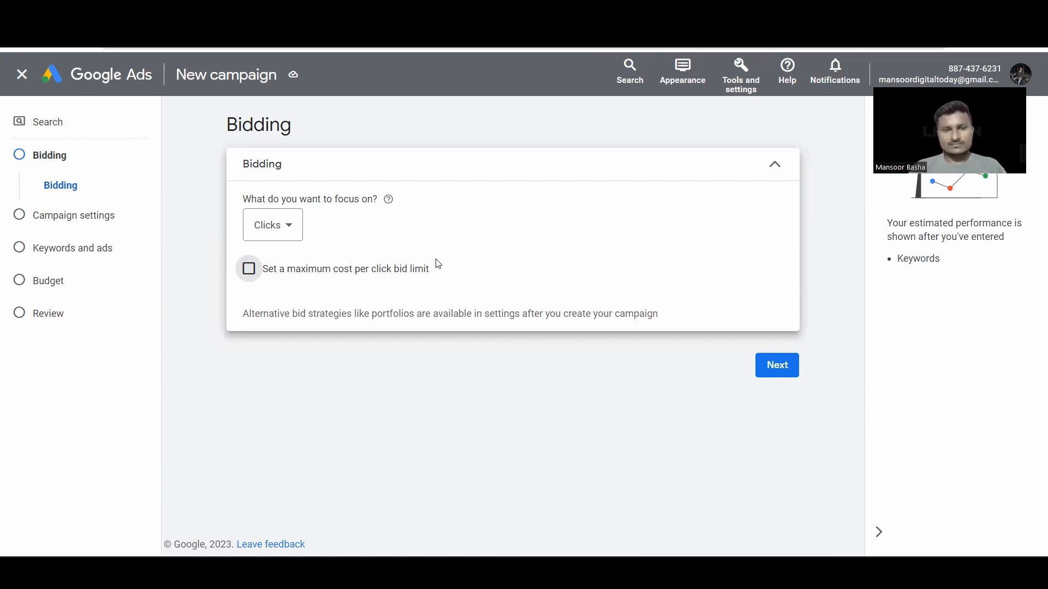
pyautogui.click(788, 372)
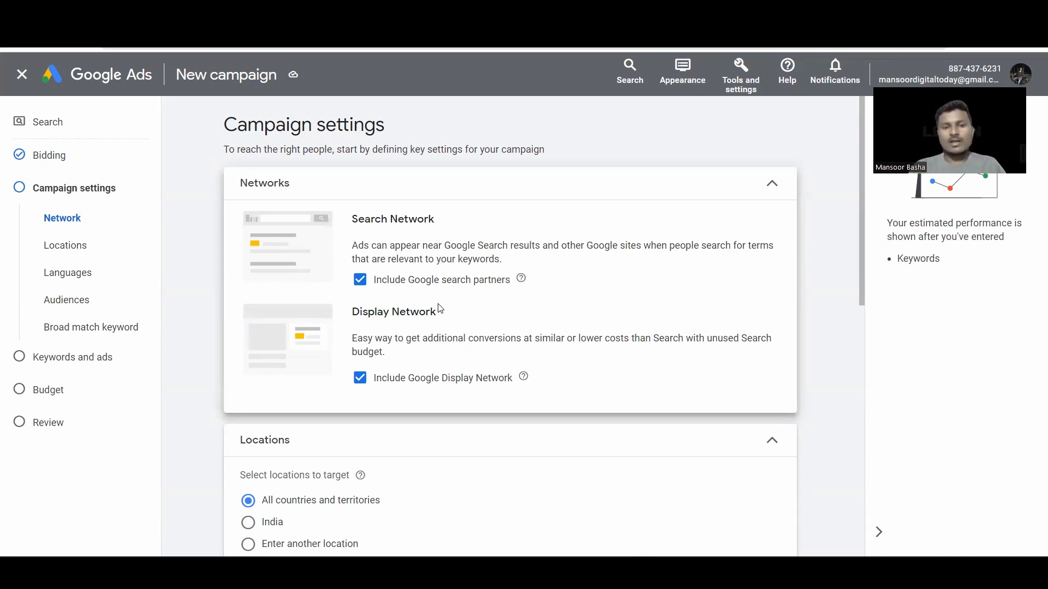
# Step: Exclude Google search partners and the Display Network from the campaign's networks
pyautogui.scroll(-1, 435, 306)
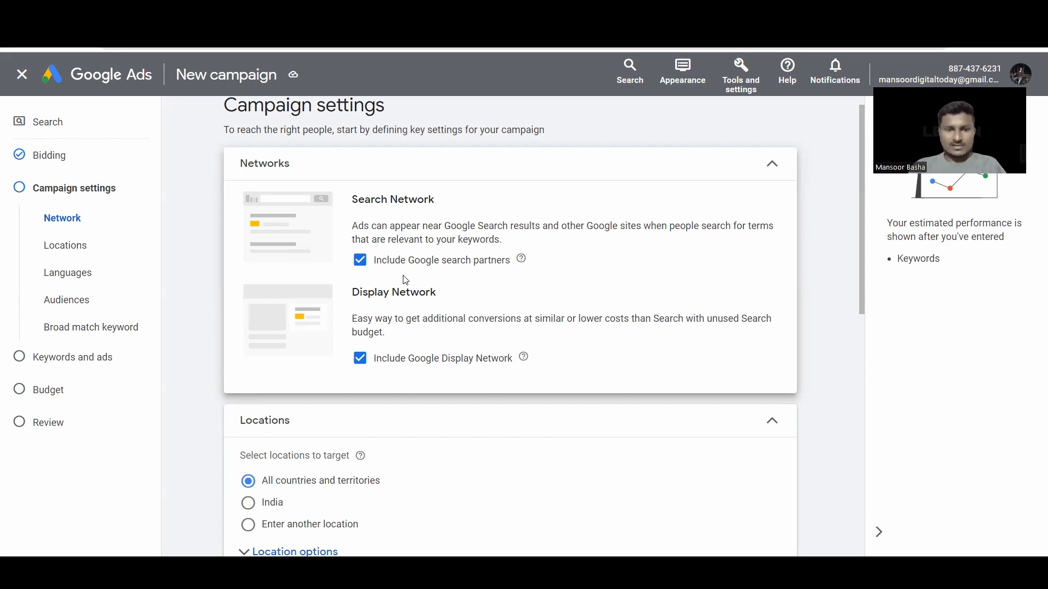
pyautogui.click(363, 262)
pyautogui.scroll(-3, 484, 385)
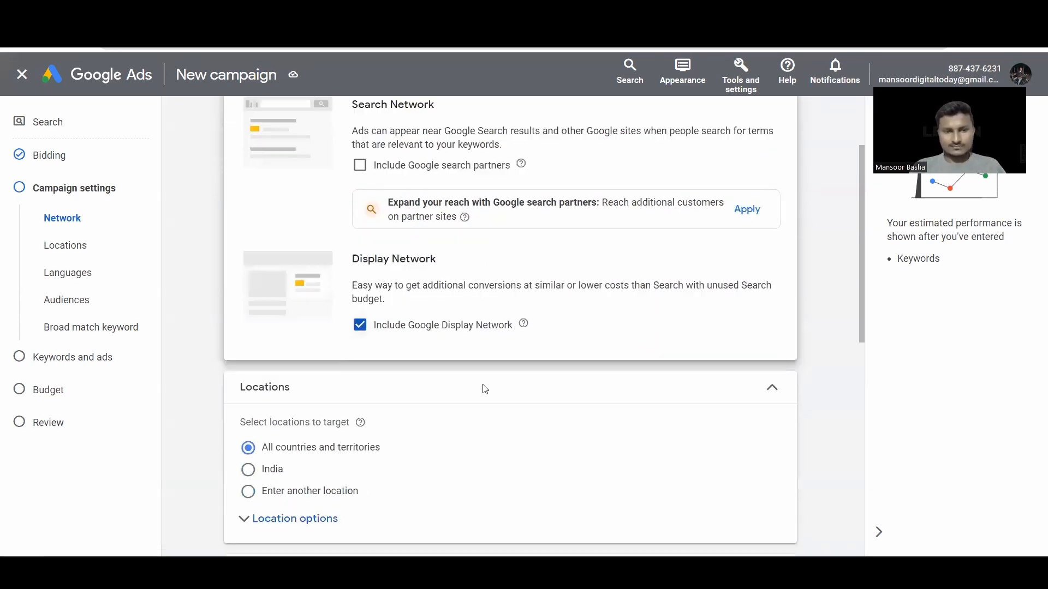
pyautogui.click(360, 267)
pyautogui.scroll(-3, 465, 345)
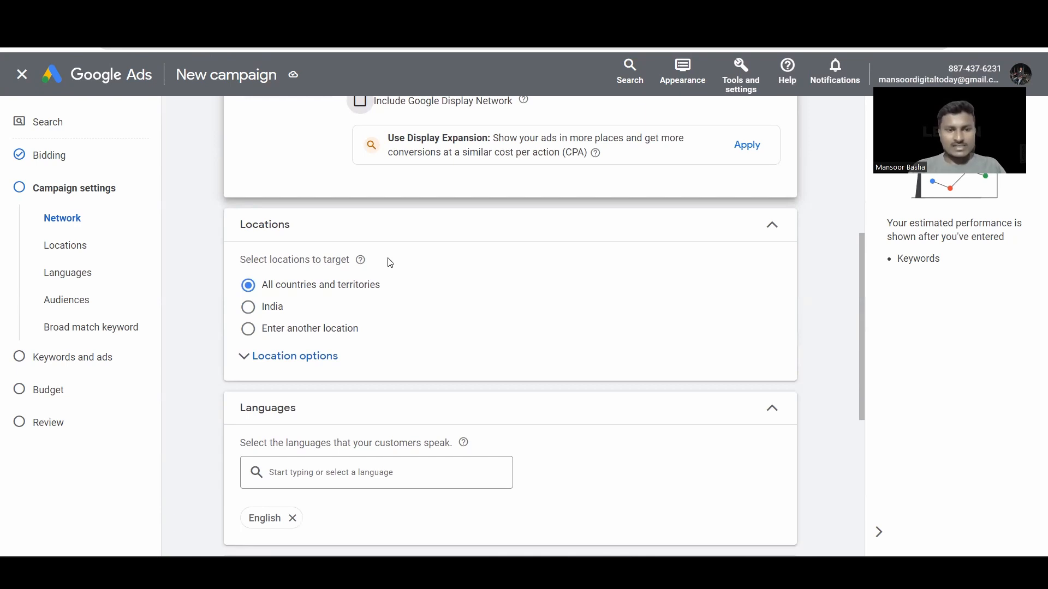
pyautogui.scroll(-2, 352, 264)
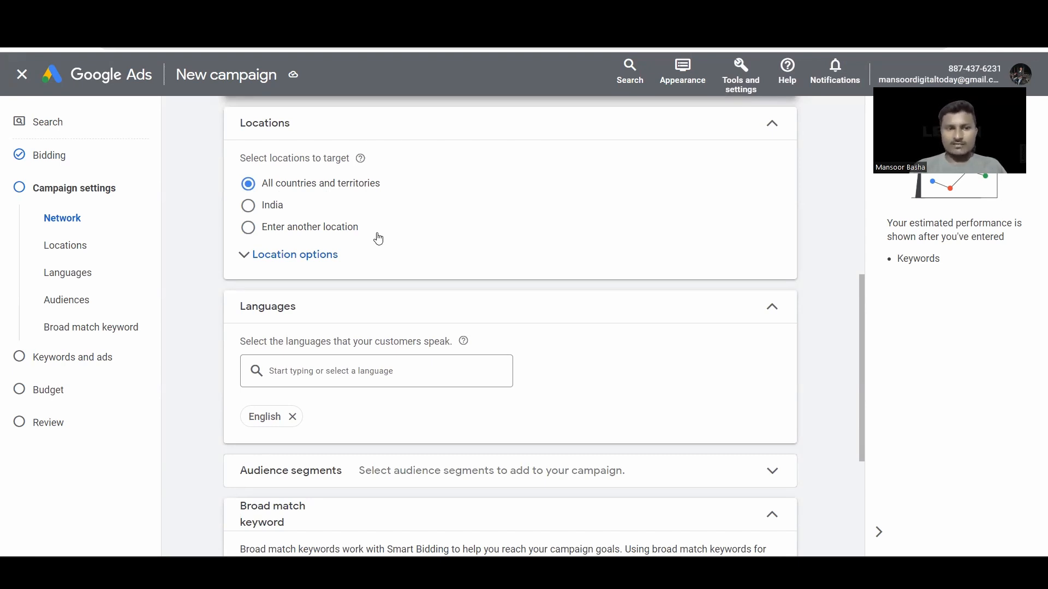
# Step: Target the city of Hyderabad, Telangana, India as the campaign's location
pyautogui.click(248, 206)
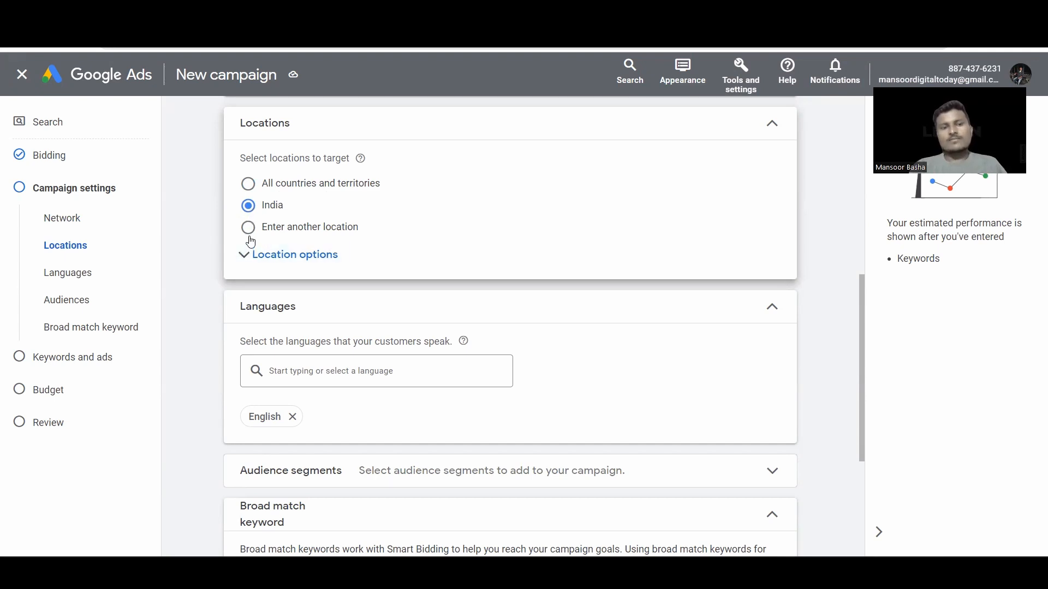
pyautogui.click(249, 229)
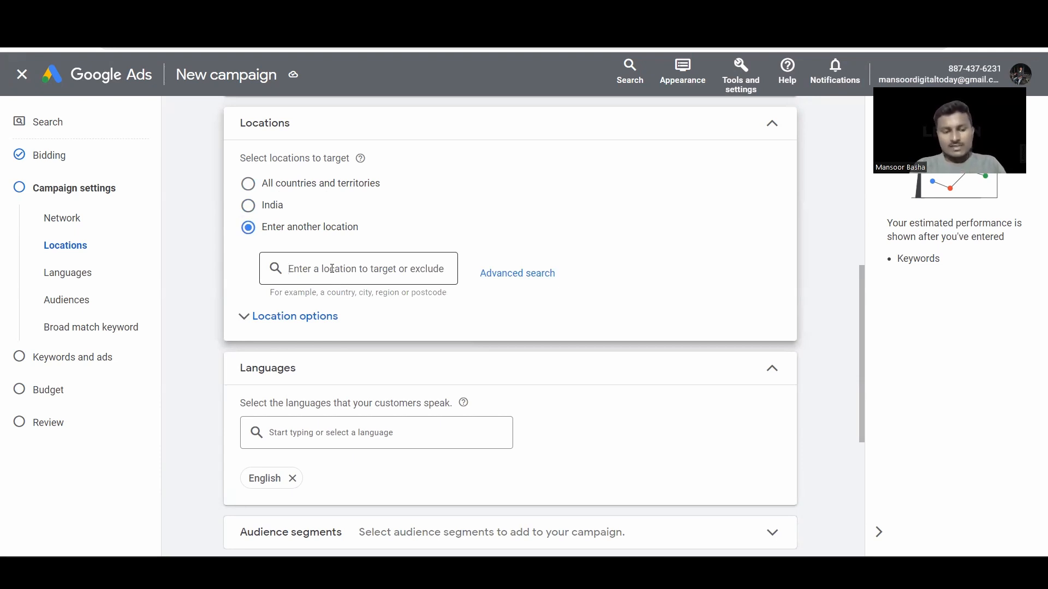
pyautogui.click(331, 269)
pyautogui.write('Hyderad')
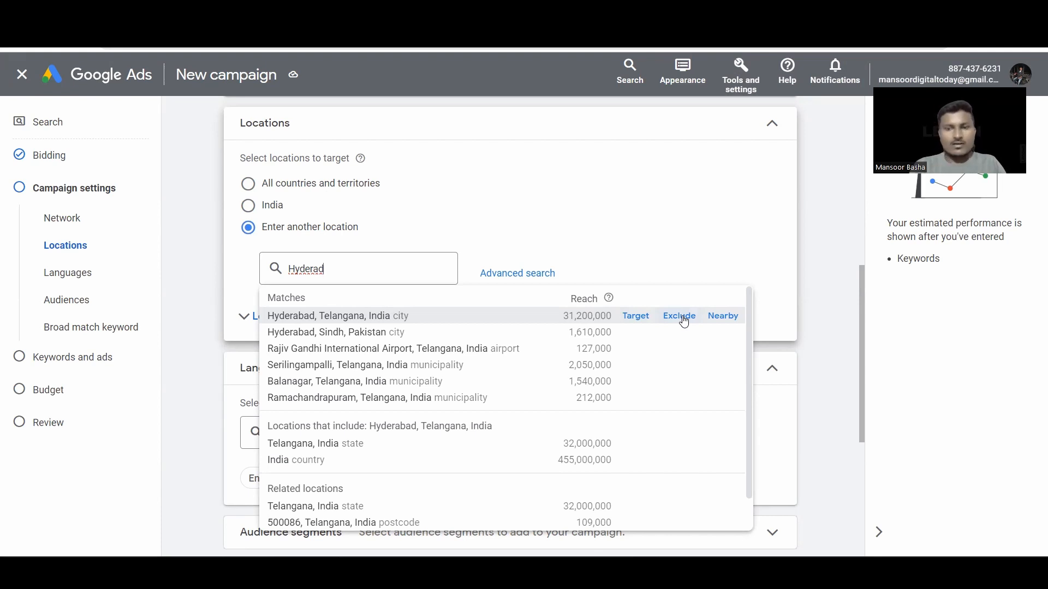
pyautogui.click(722, 317)
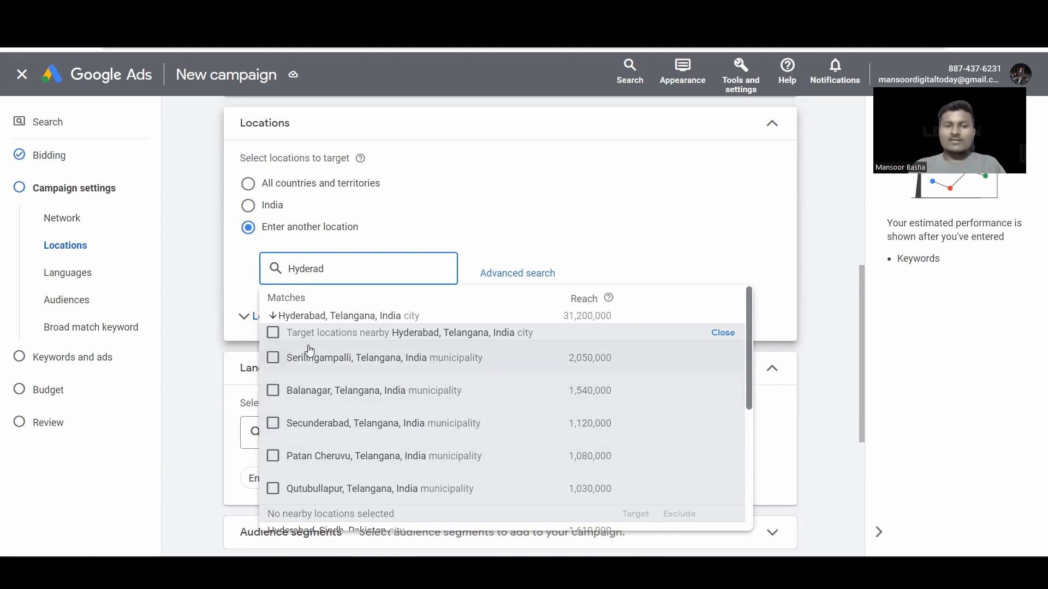
pyautogui.click(725, 334)
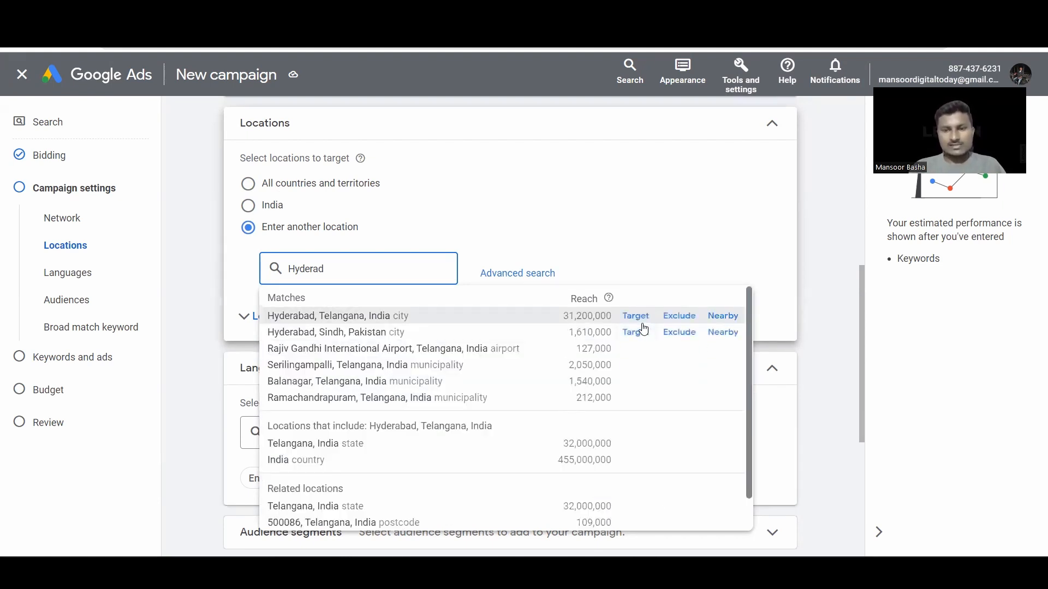
pyautogui.click(638, 320)
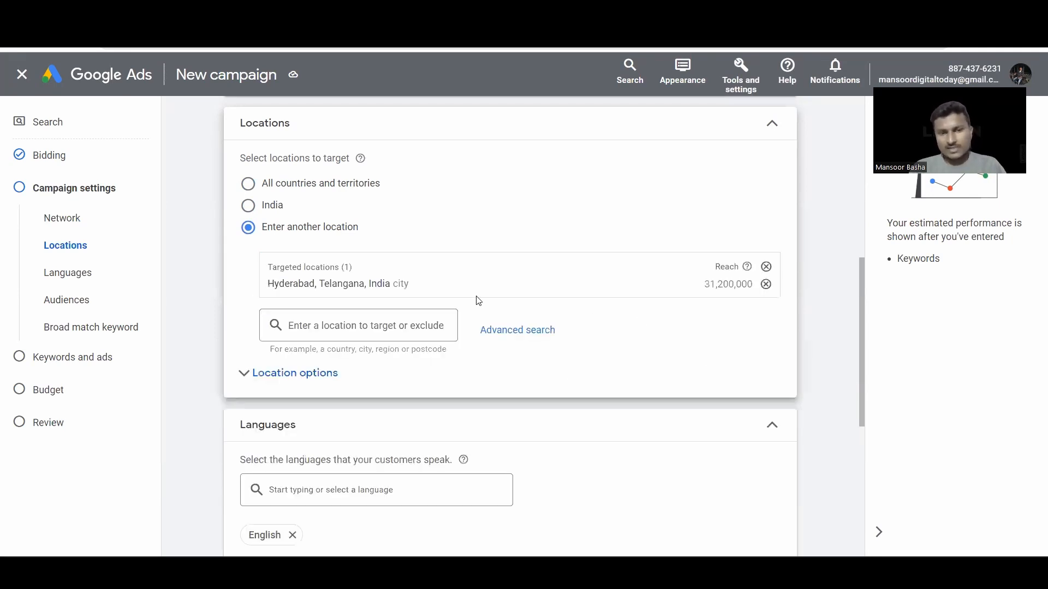
pyautogui.scroll(-2, 475, 297)
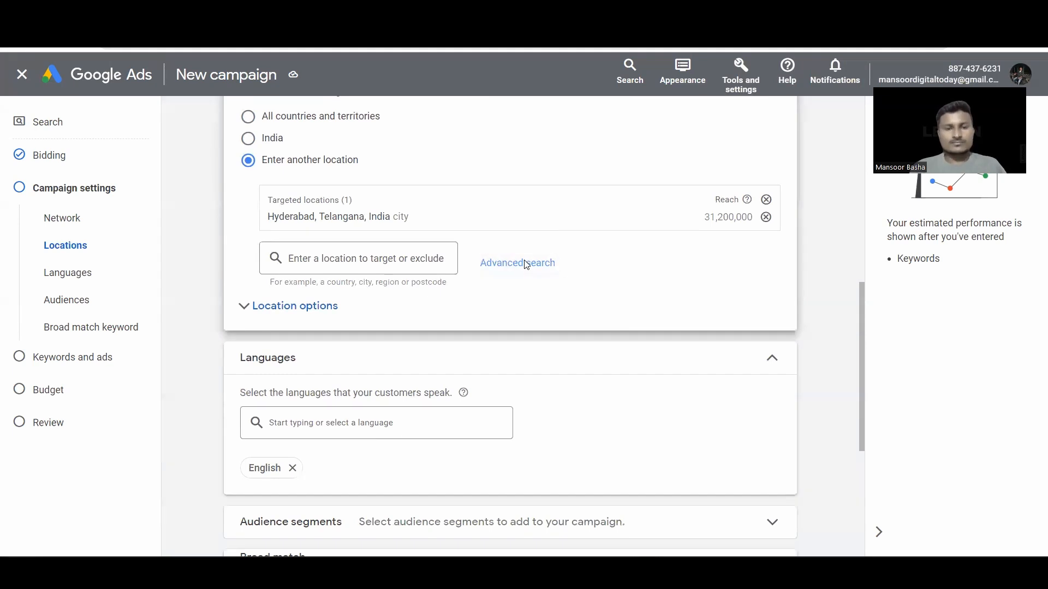
# Step: In advanced location search, try Balnagar, then remove Hyderabad from the targeted locations
pyautogui.click(525, 264)
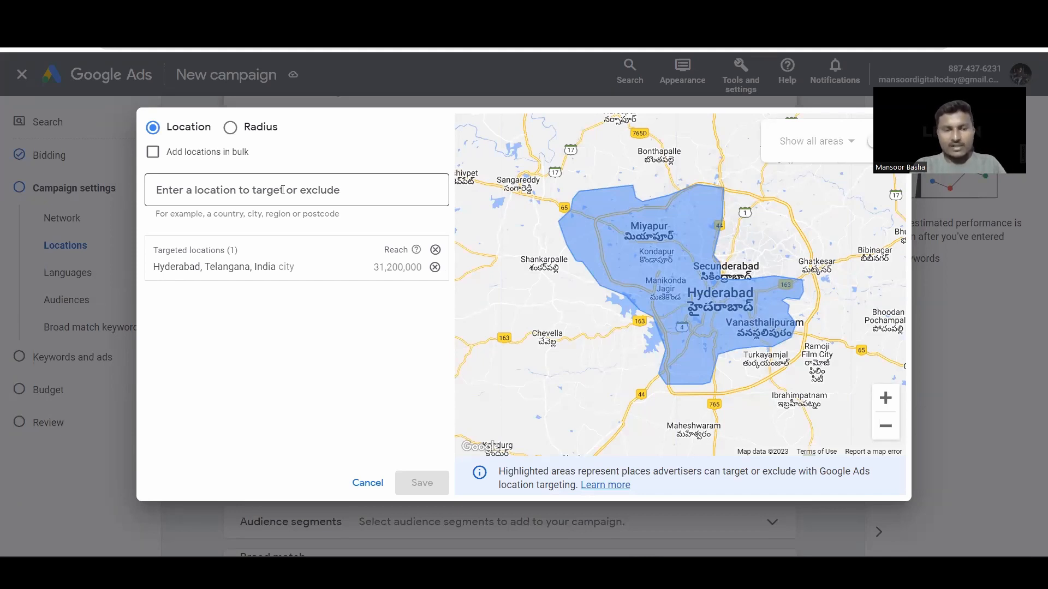
pyautogui.write('Bal')
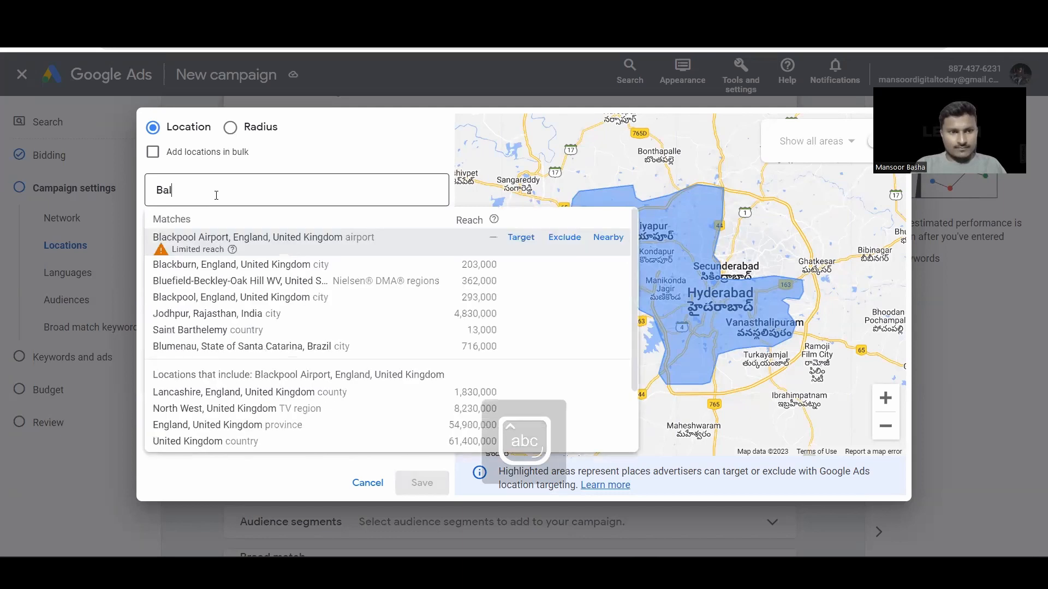
pyautogui.write('na')
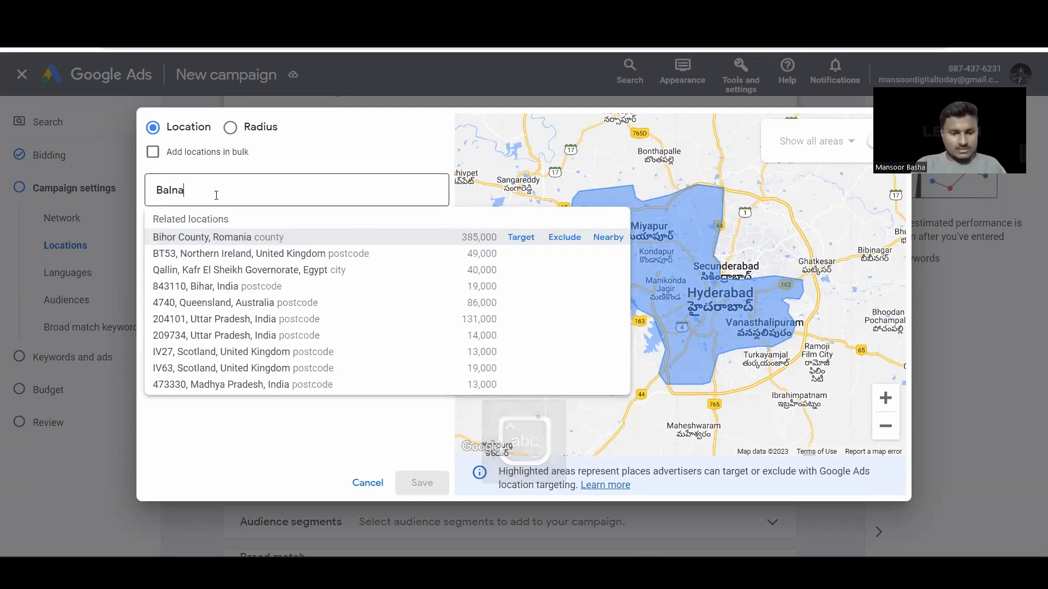
pyautogui.write('gar')
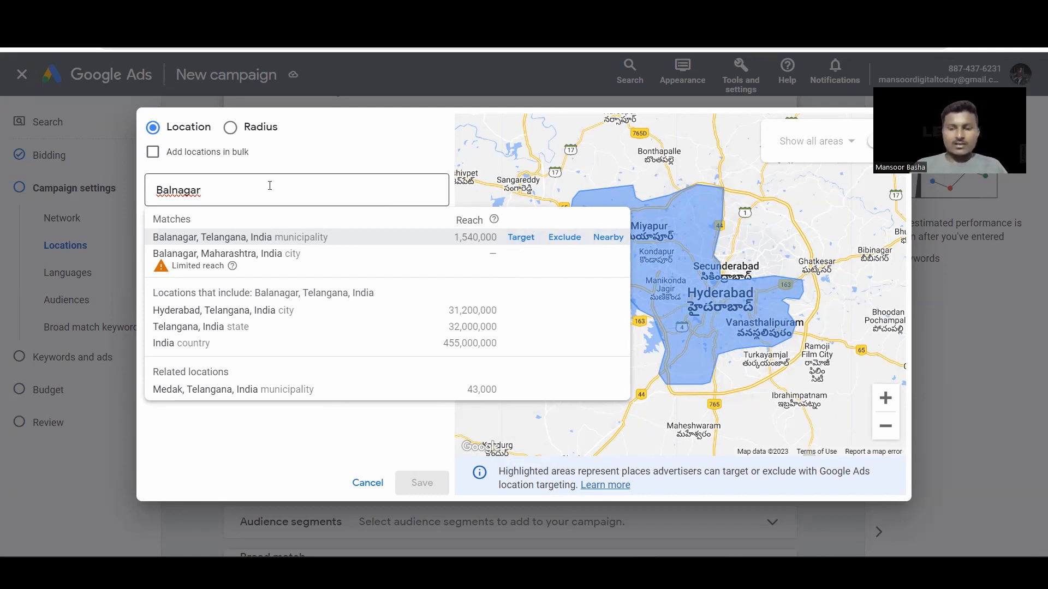
pyautogui.press('BackSpace')
pyautogui.press('BackSpace')
pyautogui.press('BackSpace')
pyautogui.press('BackSpace')
pyautogui.press('BackSpace')
pyautogui.press('BackSpace')
pyautogui.press('BackSpace')
pyautogui.press('BackSpace')
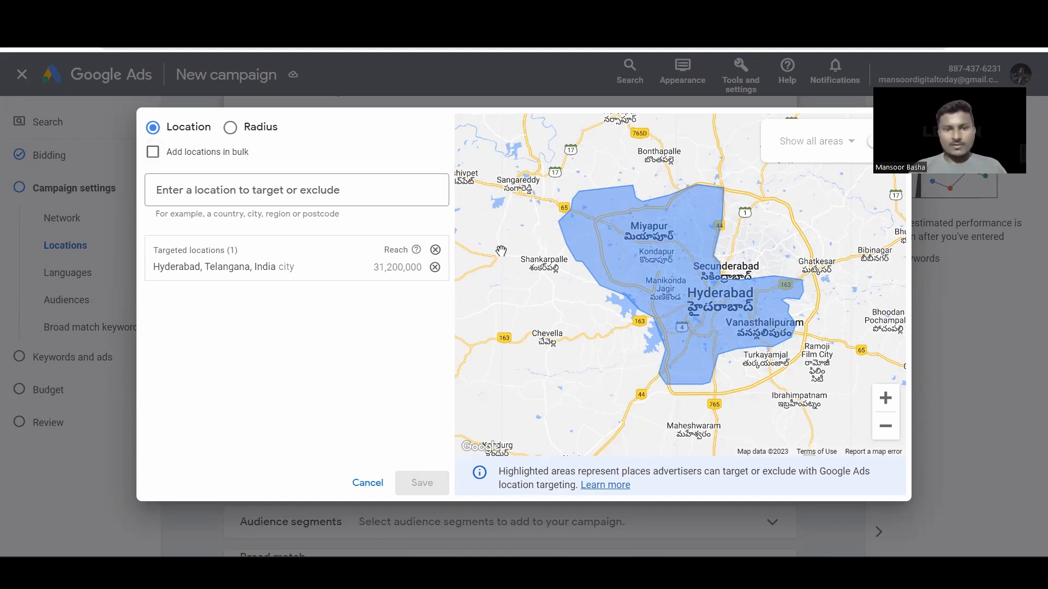
pyautogui.click(435, 268)
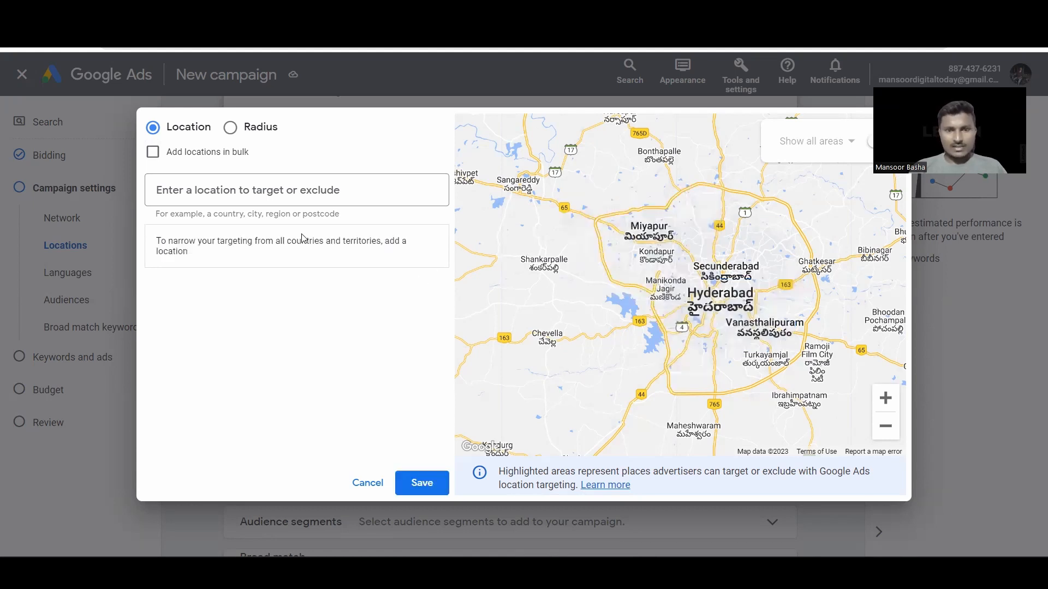
# Step: Drop a pin at Manikonda and target a 20 mi radius around it
pyautogui.click(230, 128)
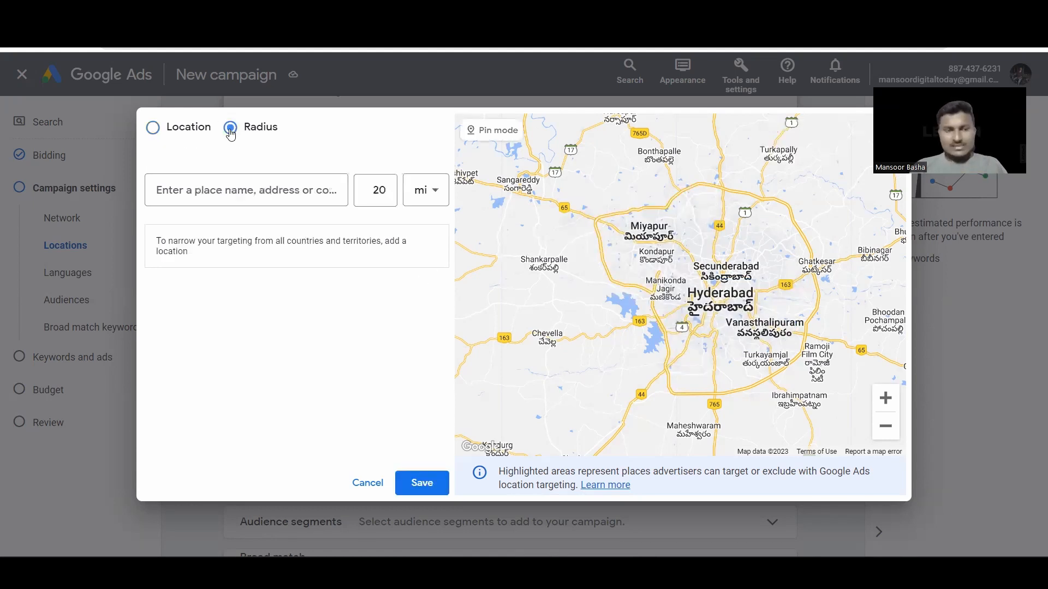
pyautogui.scroll(1, 623, 324)
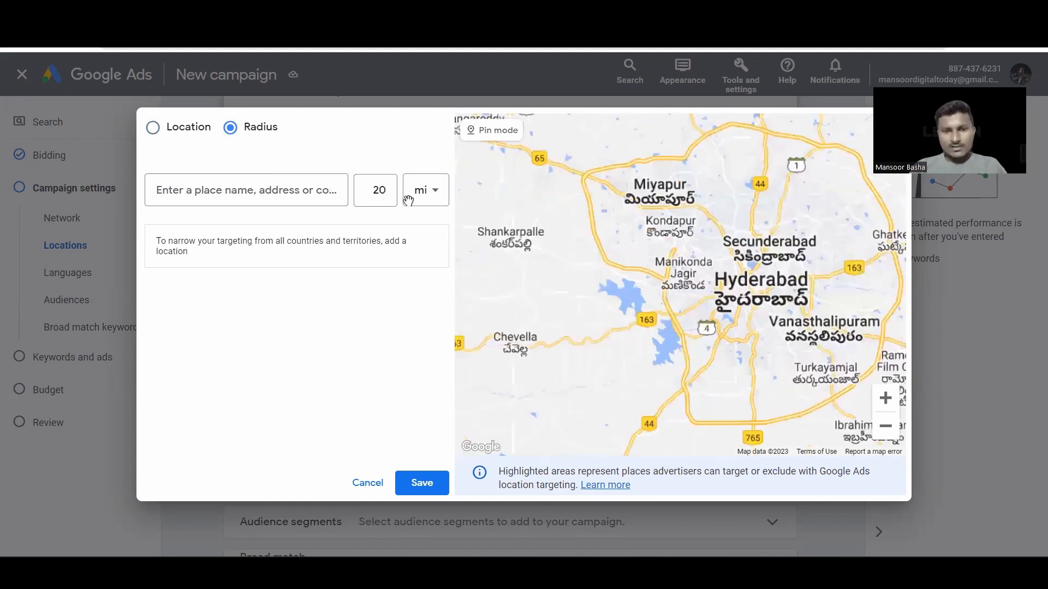
pyautogui.click(491, 131)
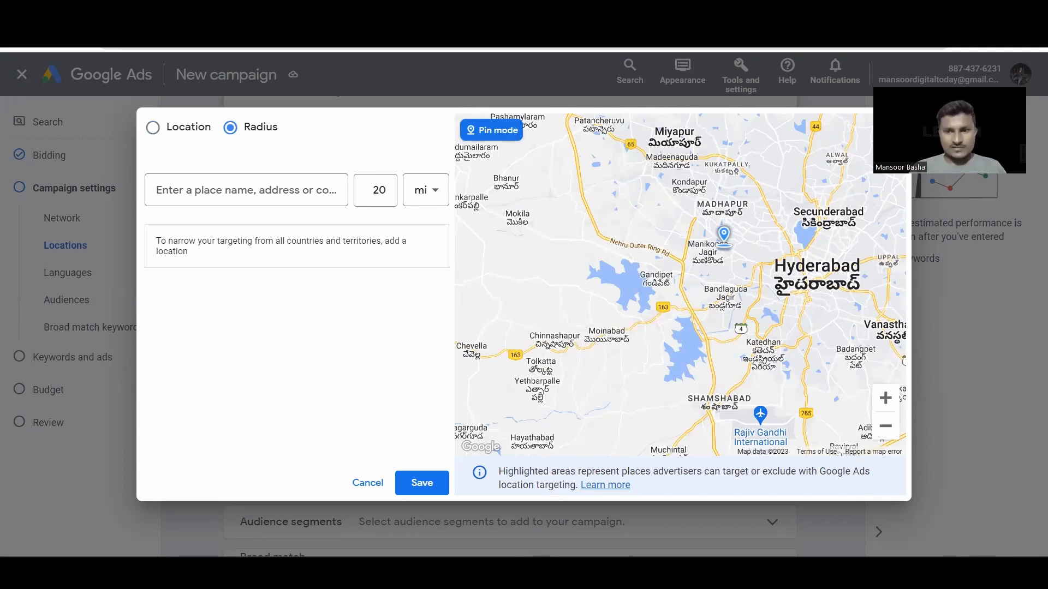
pyautogui.click(711, 241)
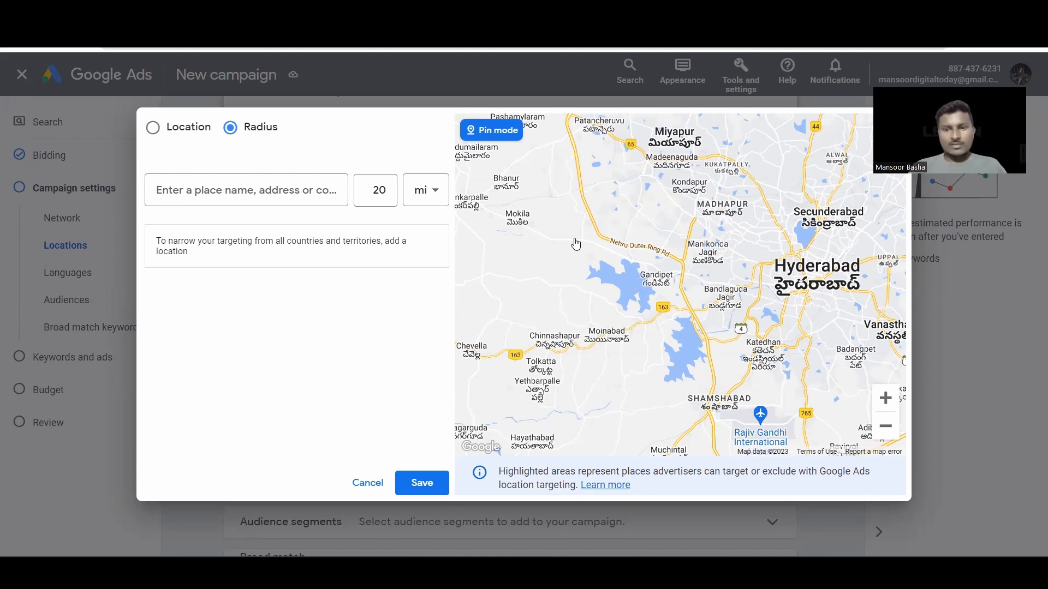
pyautogui.click(628, 227)
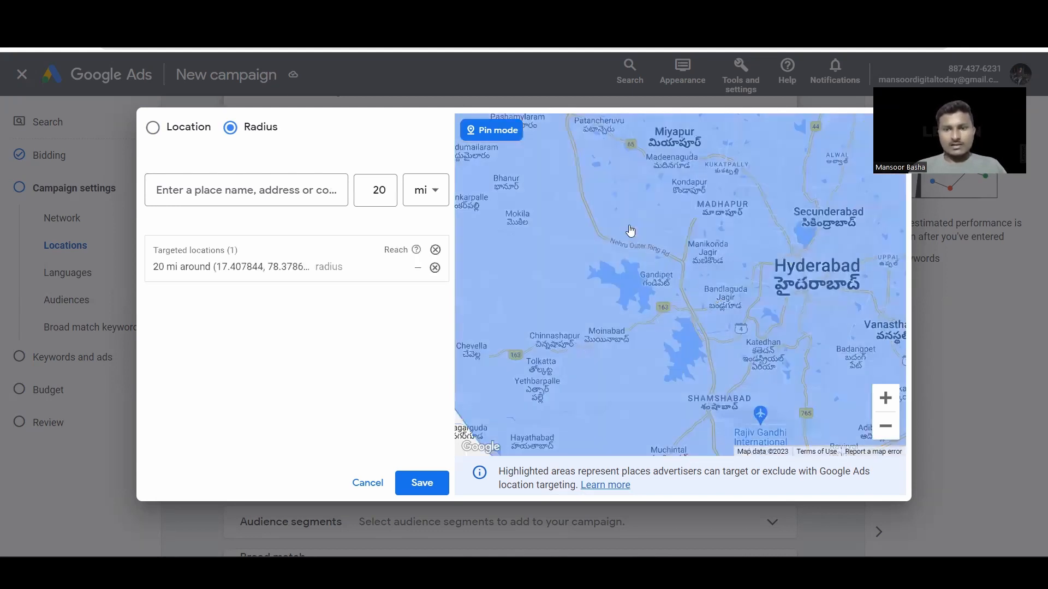
pyautogui.scroll(1, 558, 228)
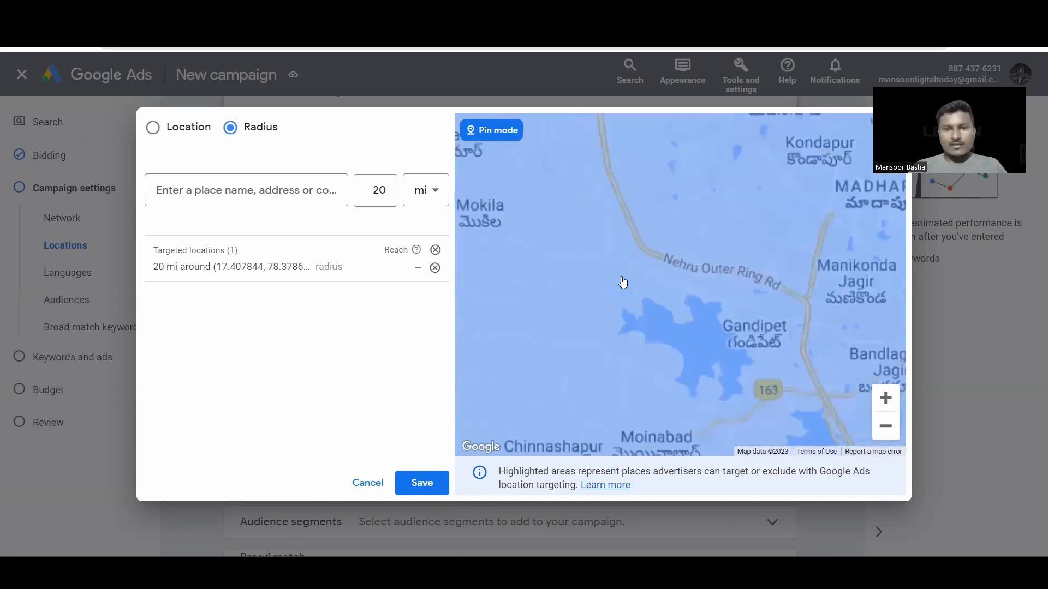
pyautogui.scroll(-1, 623, 282)
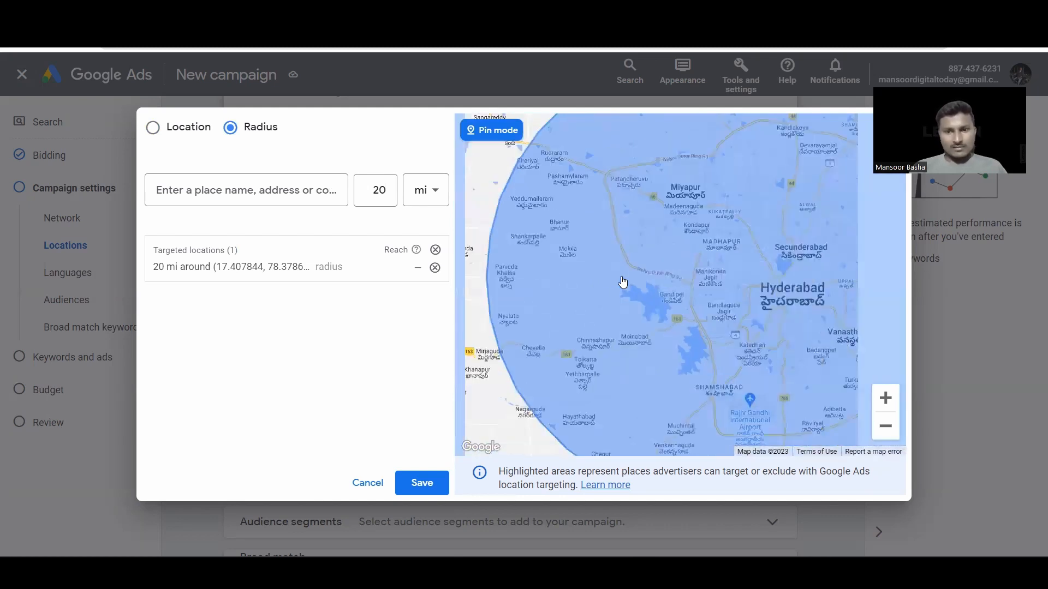
pyautogui.scroll(-1, 623, 282)
# Step: Change the radius unit to kilometres and set the distance to 1
pyautogui.click(417, 200)
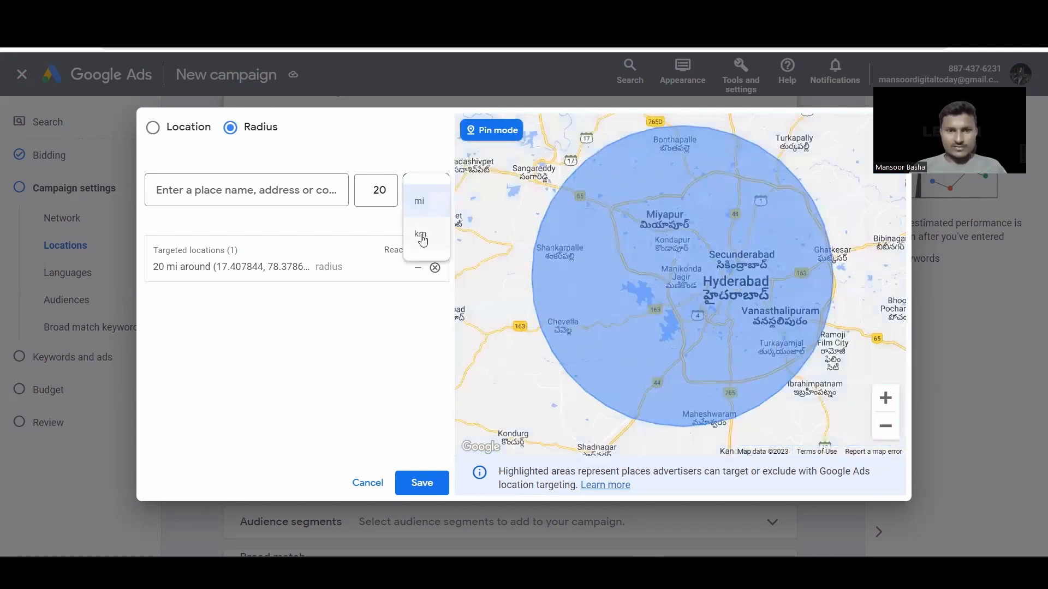
pyautogui.click(420, 236)
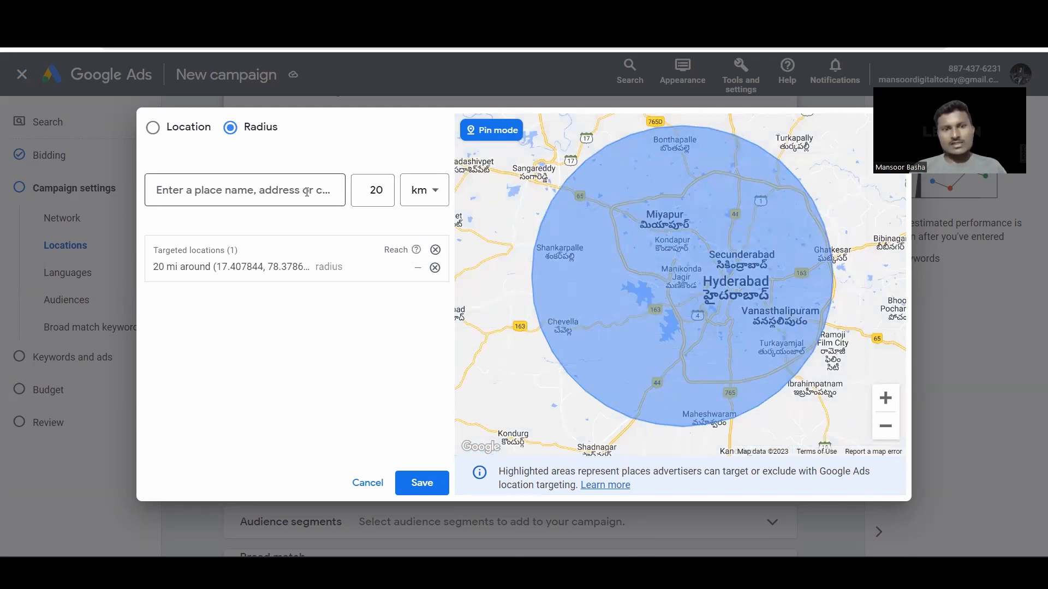
pyautogui.click(384, 197)
pyautogui.press('BackSpace')
pyautogui.press('BackSpace')
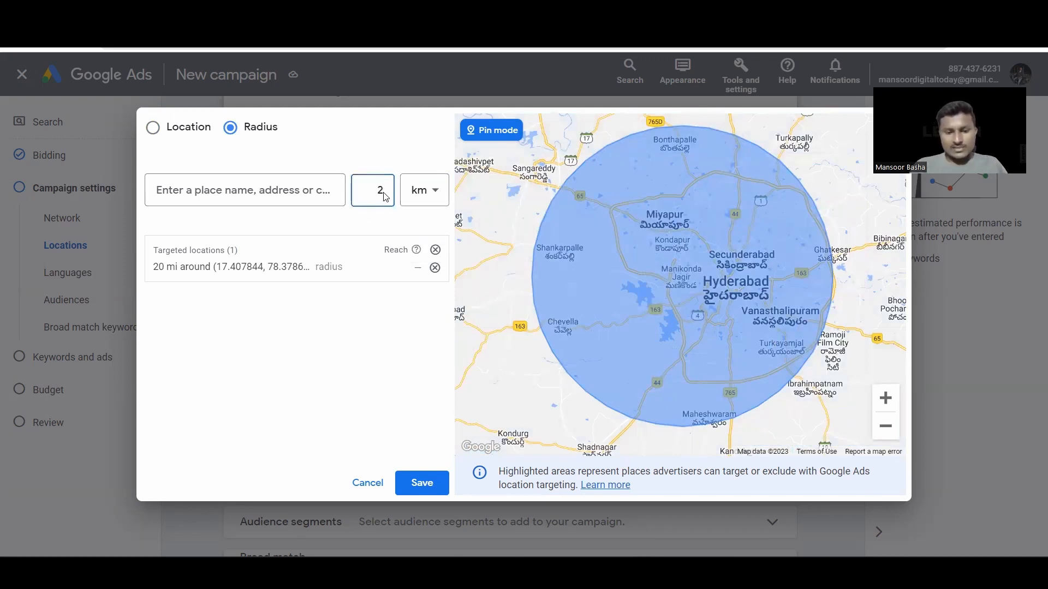
pyautogui.write('100')
pyautogui.write('000')
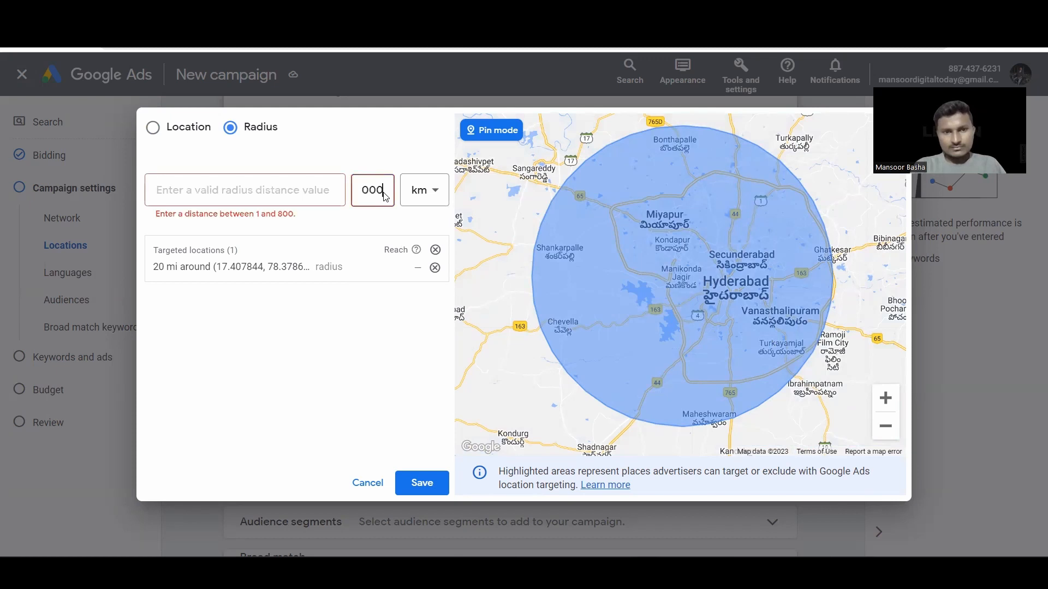
pyautogui.press('BackSpace')
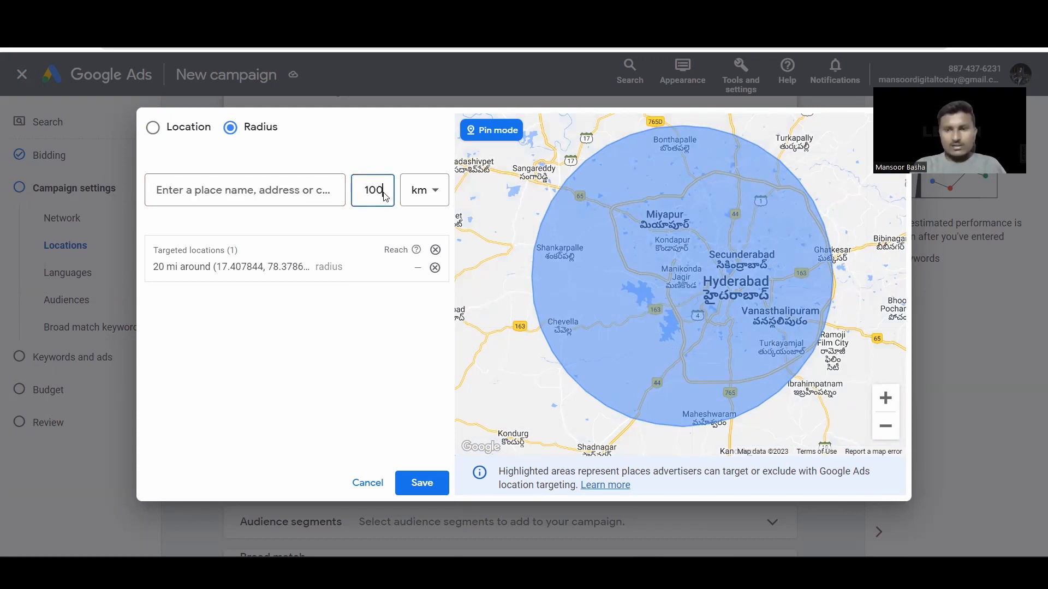
pyautogui.press('BackSpace')
pyautogui.press('BackSpace')
pyautogui.press('BackSpace')
pyautogui.write('1')
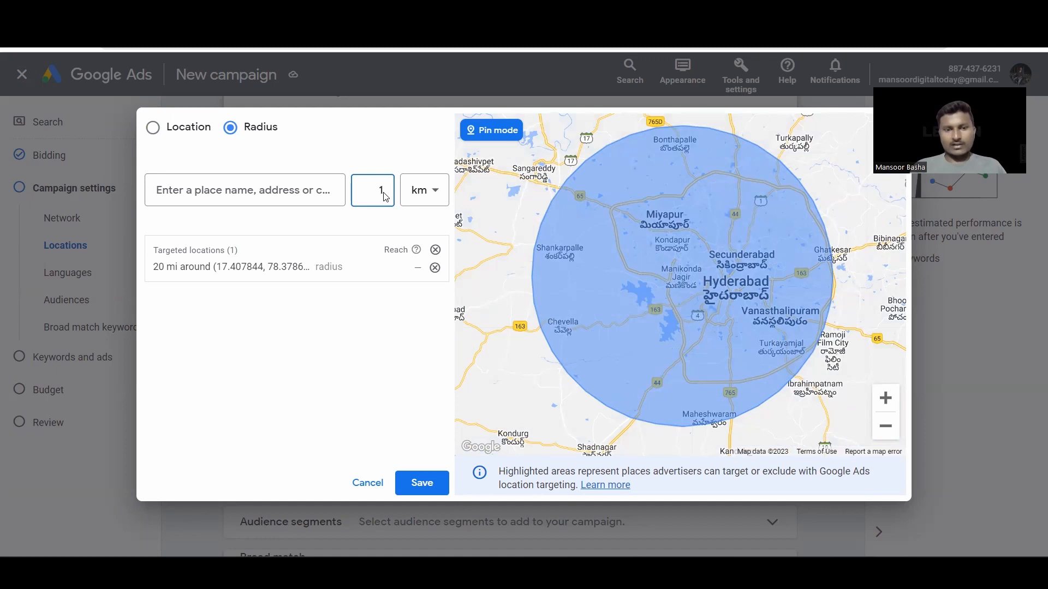
pyautogui.click(154, 130)
# Step: Discard the radius and set location options to Presence: people in or regularly in targeted locations
pyautogui.click(368, 483)
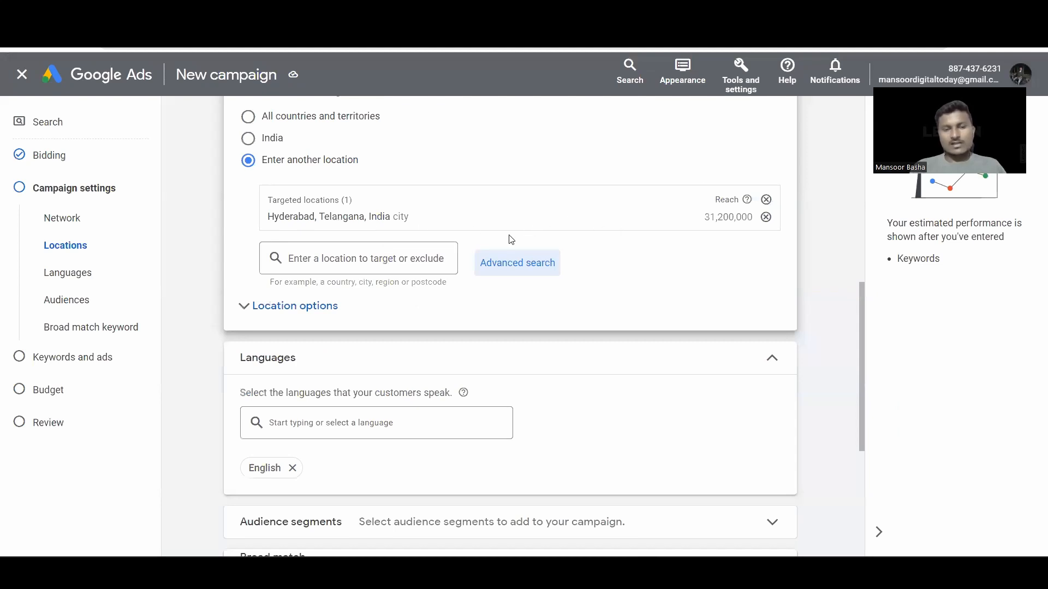
pyautogui.click(313, 309)
pyautogui.scroll(-1, 421, 314)
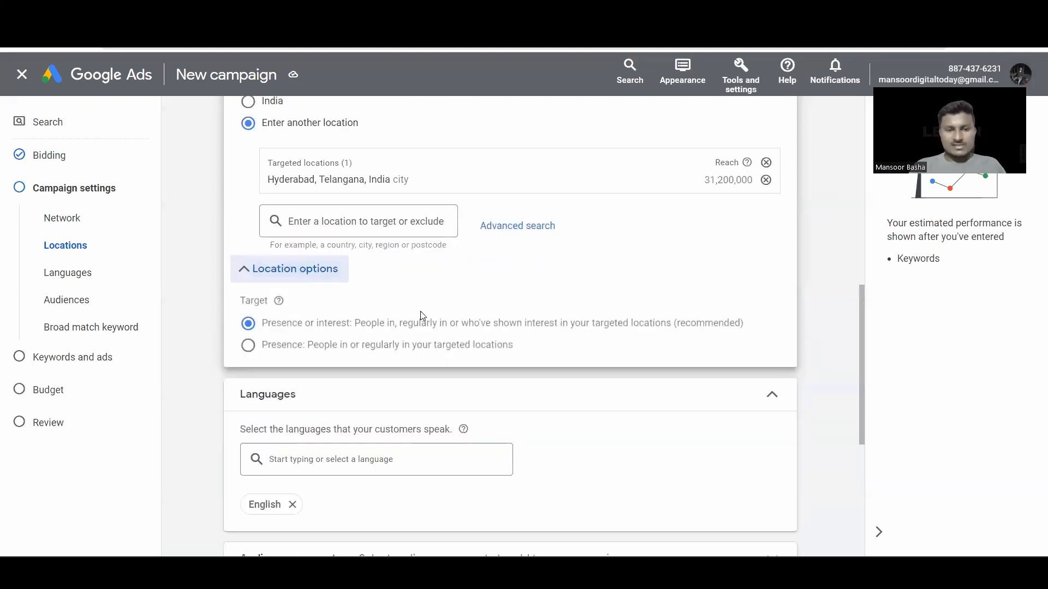
pyautogui.scroll(-1, 421, 315)
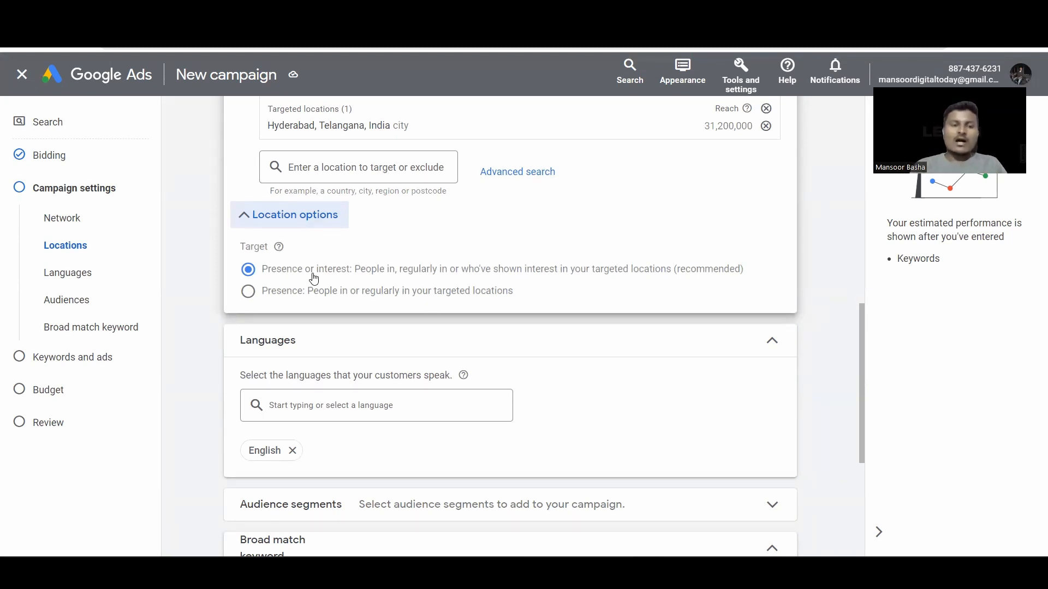
pyautogui.click(249, 293)
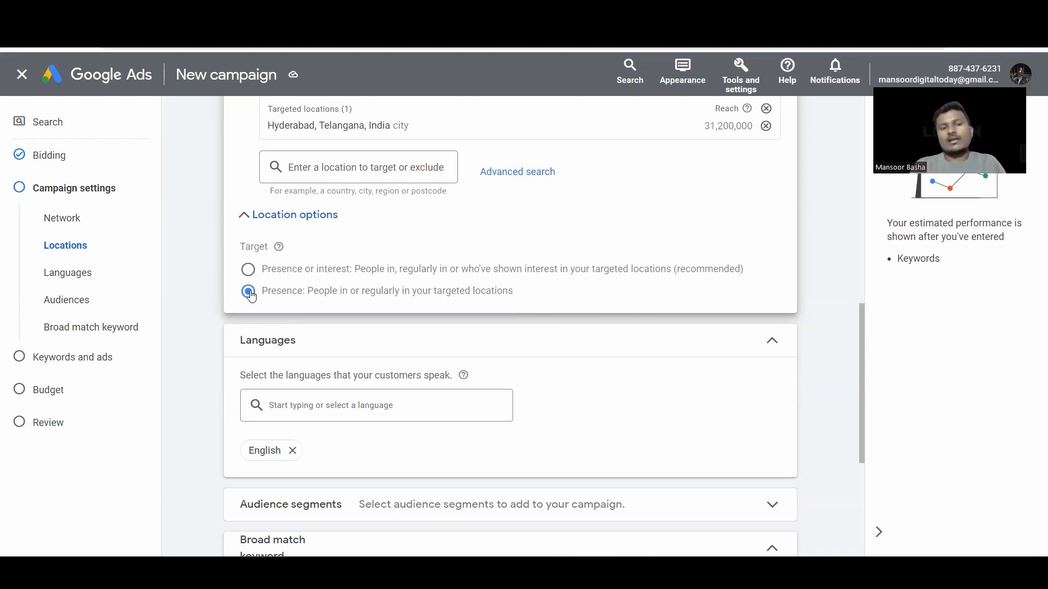
pyautogui.click(254, 218)
pyautogui.scroll(-1, 433, 370)
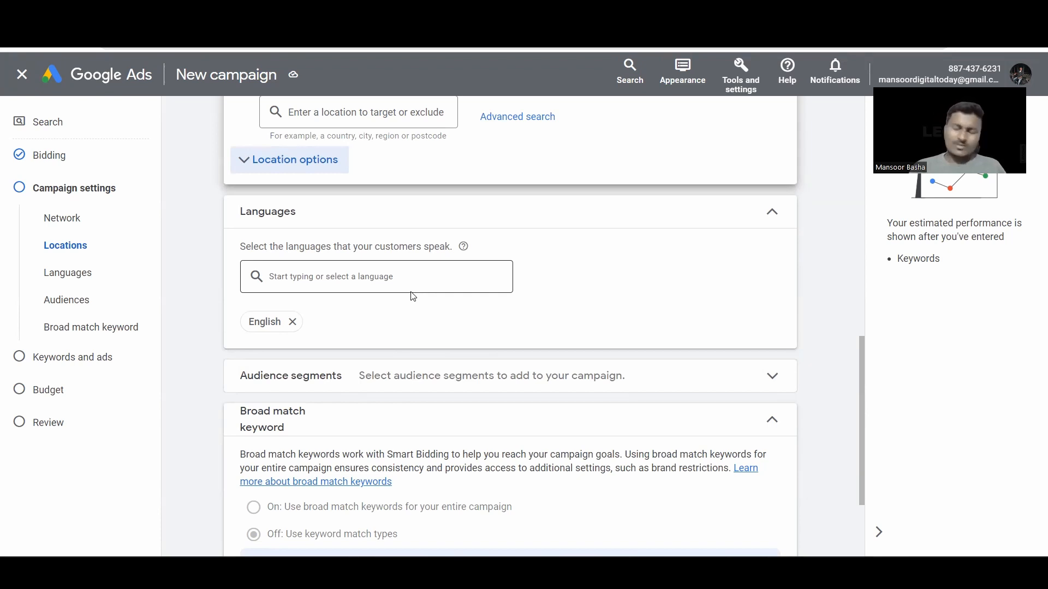
# Step: Remove English so the campaign targets all languages, leaving the language list unchanged
pyautogui.click(293, 321)
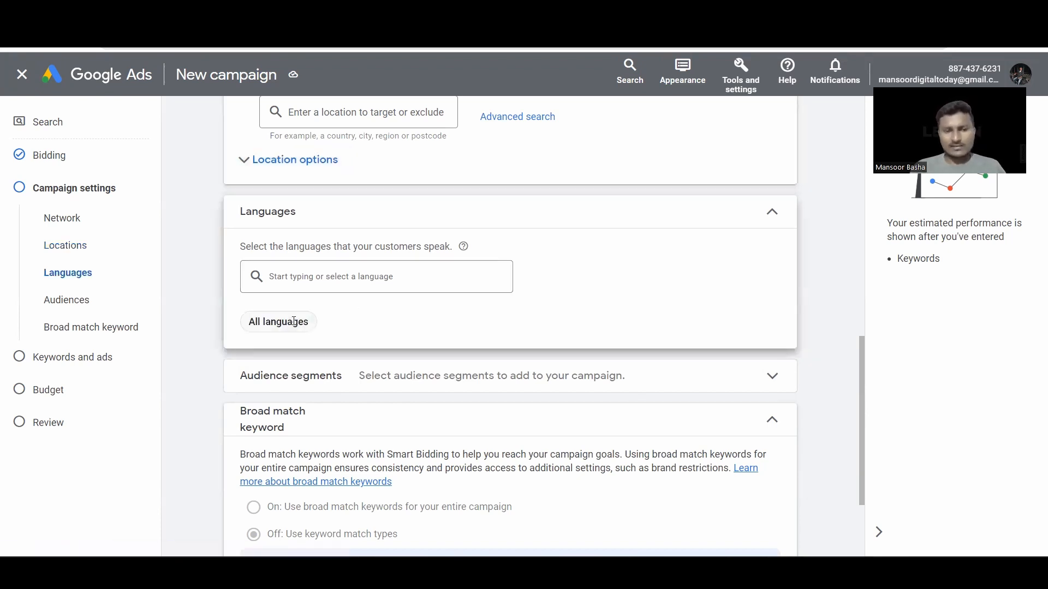
pyautogui.click(391, 285)
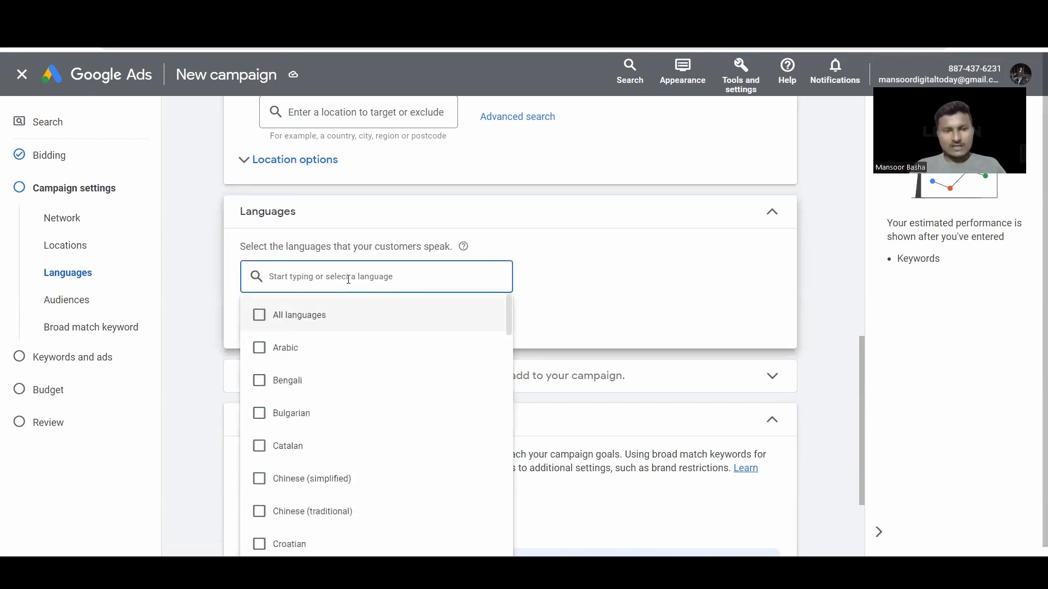
pyautogui.scroll(-20, 350, 413)
pyautogui.scroll(-1, 351, 413)
pyautogui.click(657, 277)
# Step: Check the audience segment options and add no audience segments
pyautogui.scroll(-2, 590, 290)
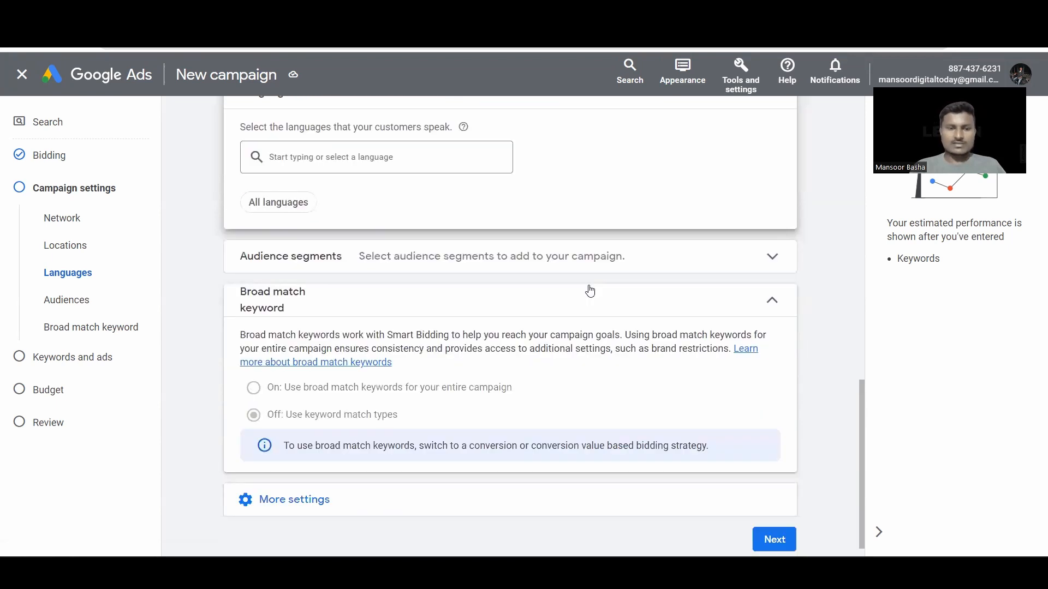
pyautogui.scroll(-1, 590, 290)
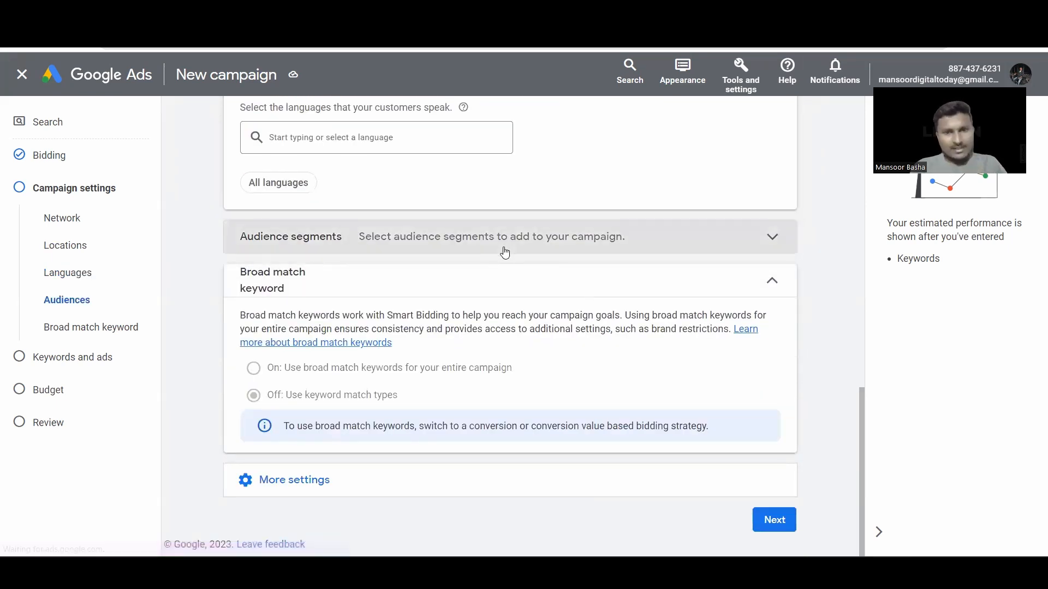
pyautogui.click(504, 251)
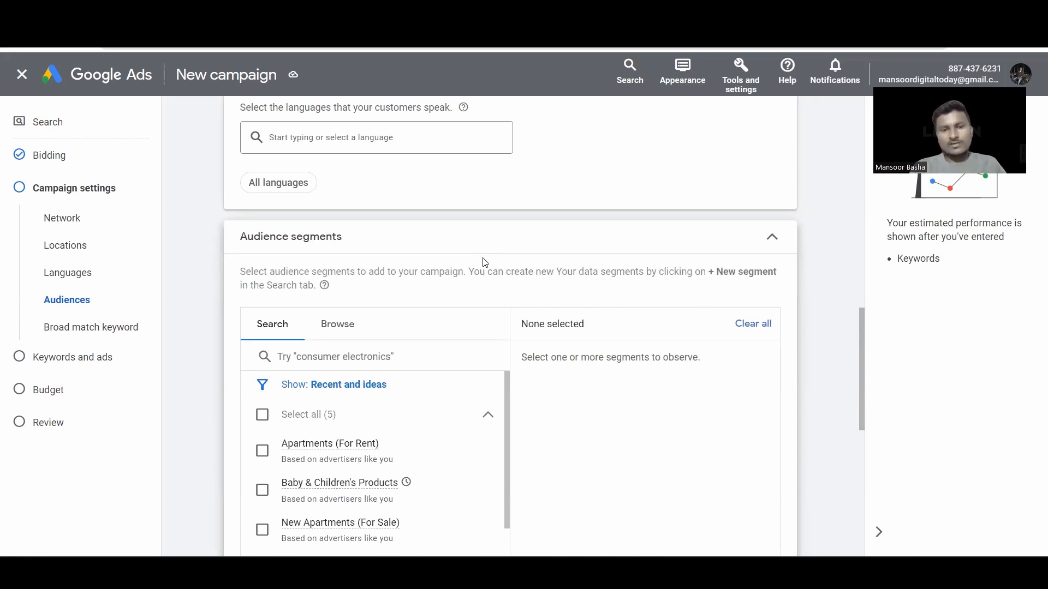
pyautogui.click(518, 256)
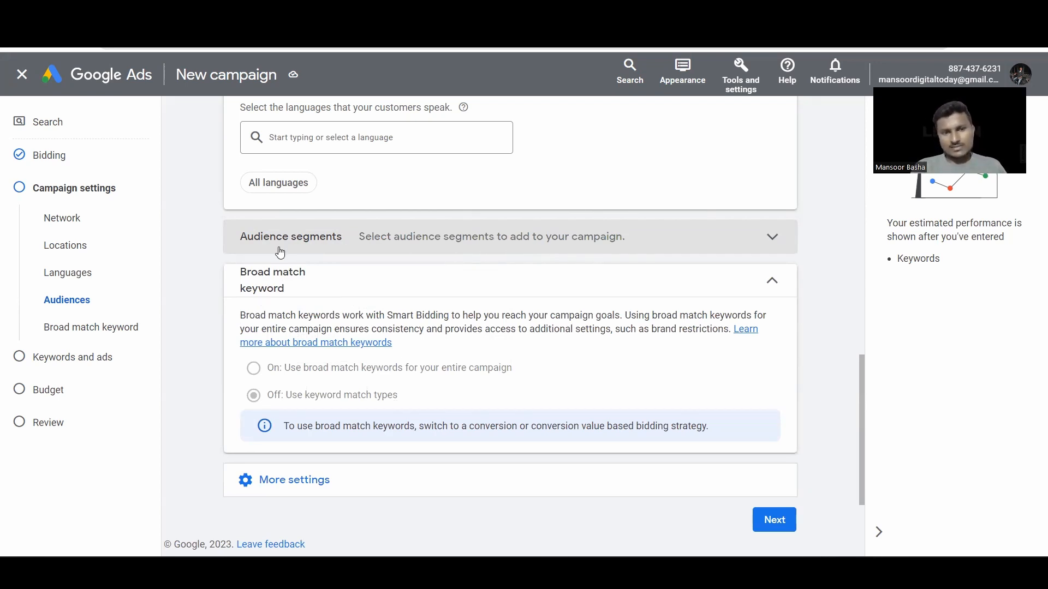
pyautogui.scroll(-2, 202, 292)
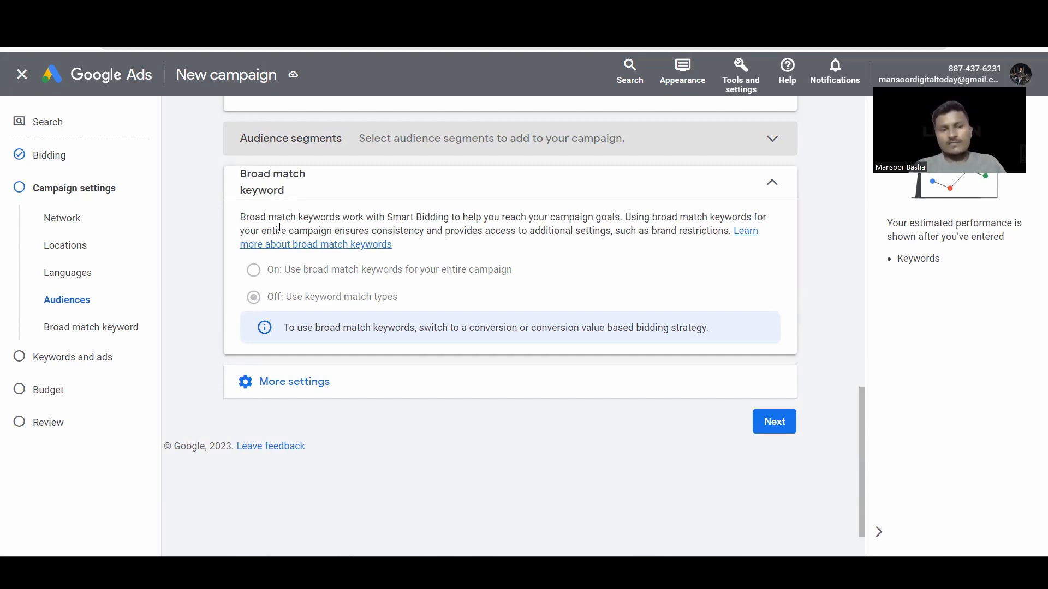
# Step: Collapse Broad match keyword and reveal the Ad rotation setting under More settings
pyautogui.click(770, 181)
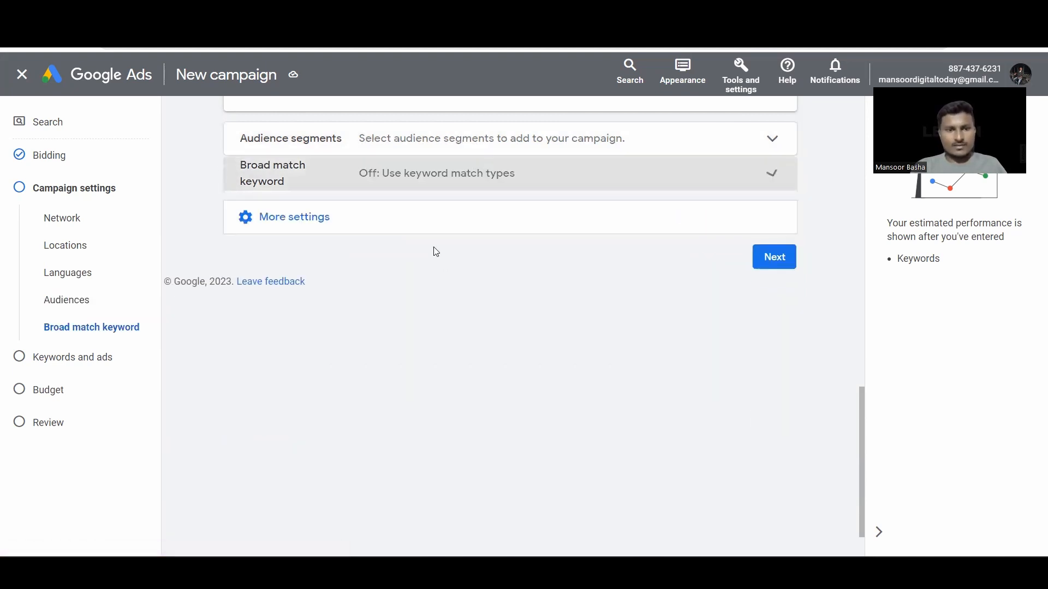
pyautogui.click(383, 223)
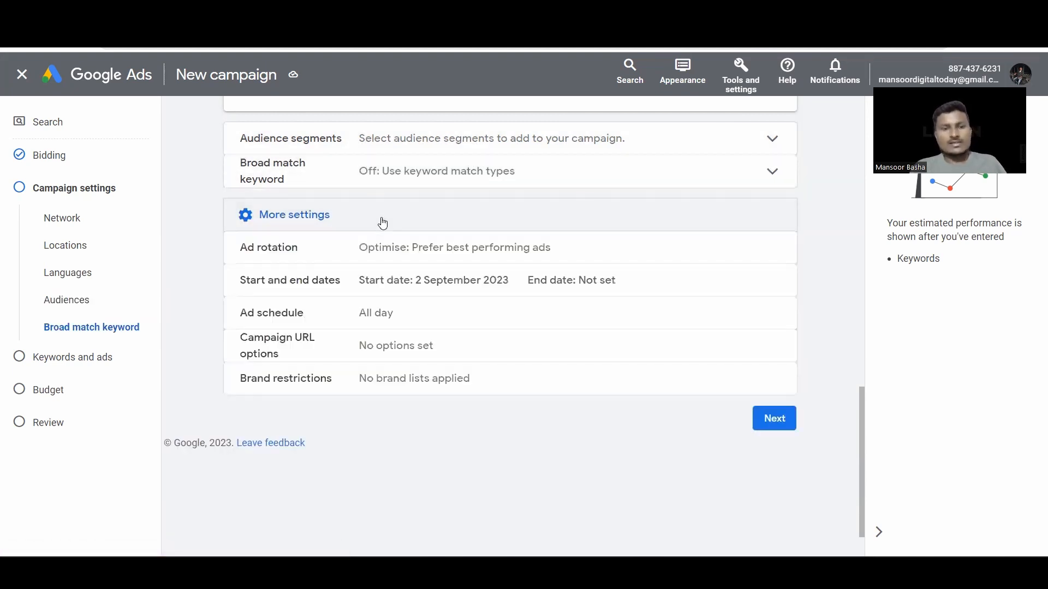
pyautogui.click(423, 259)
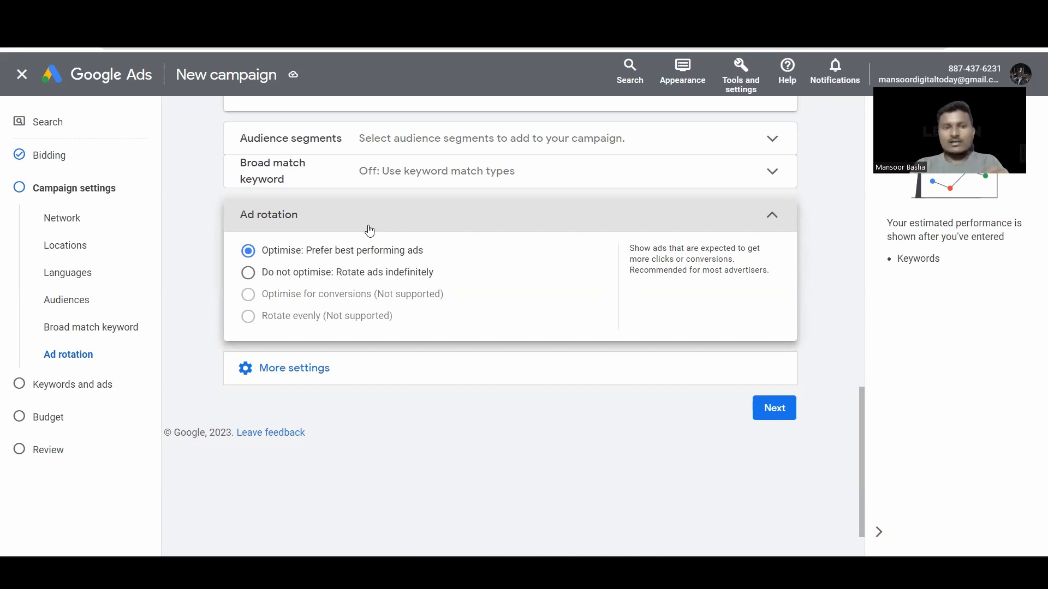
# Step: Set the campaign start date to 6 September 2023 and end date to 30 September 2023
pyautogui.click(370, 231)
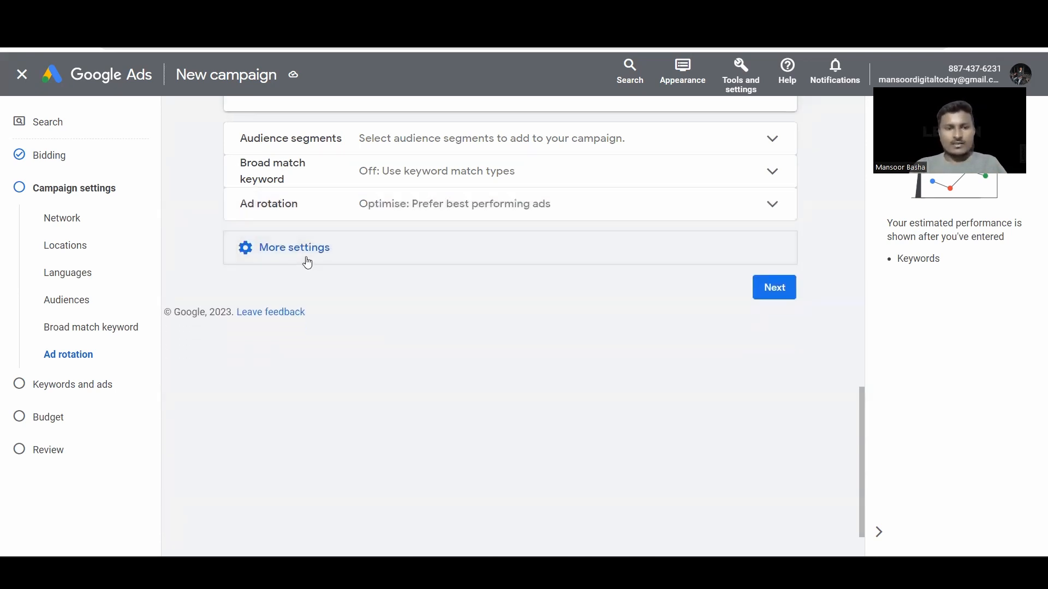
pyautogui.click(304, 261)
pyautogui.click(376, 279)
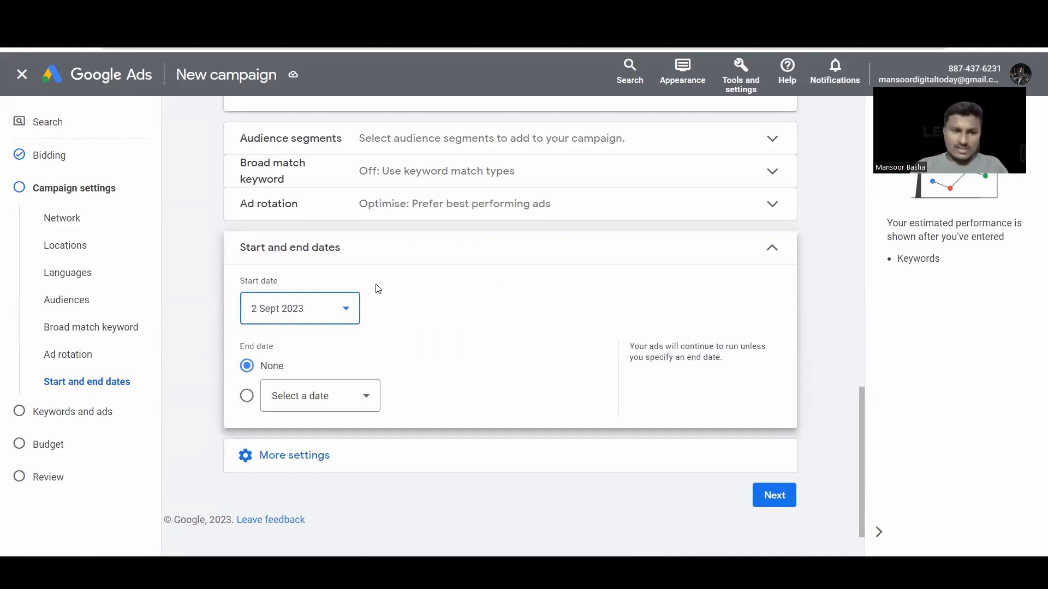
pyautogui.click(339, 310)
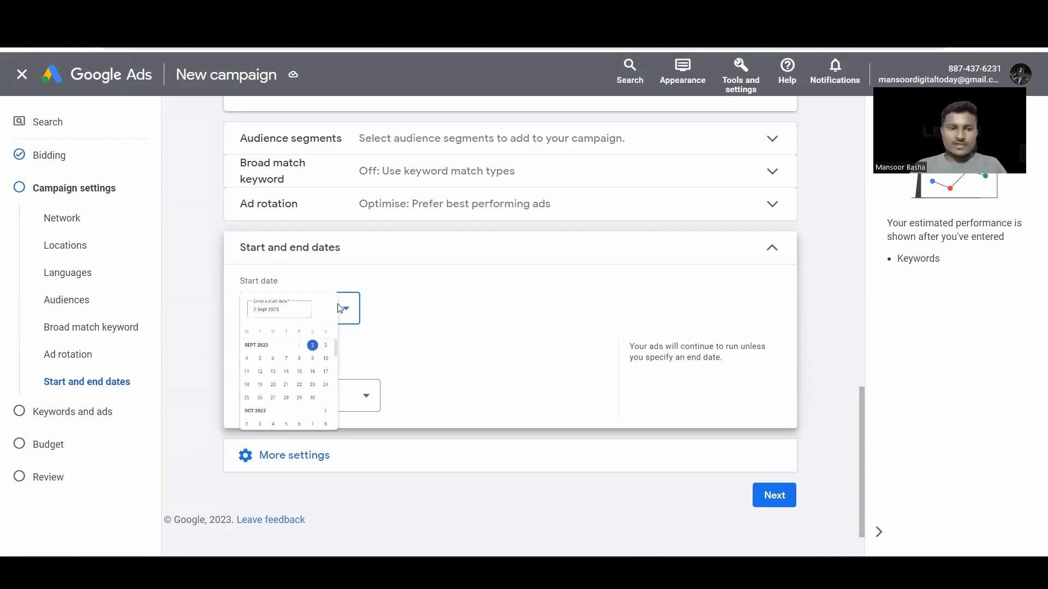
pyautogui.click(300, 415)
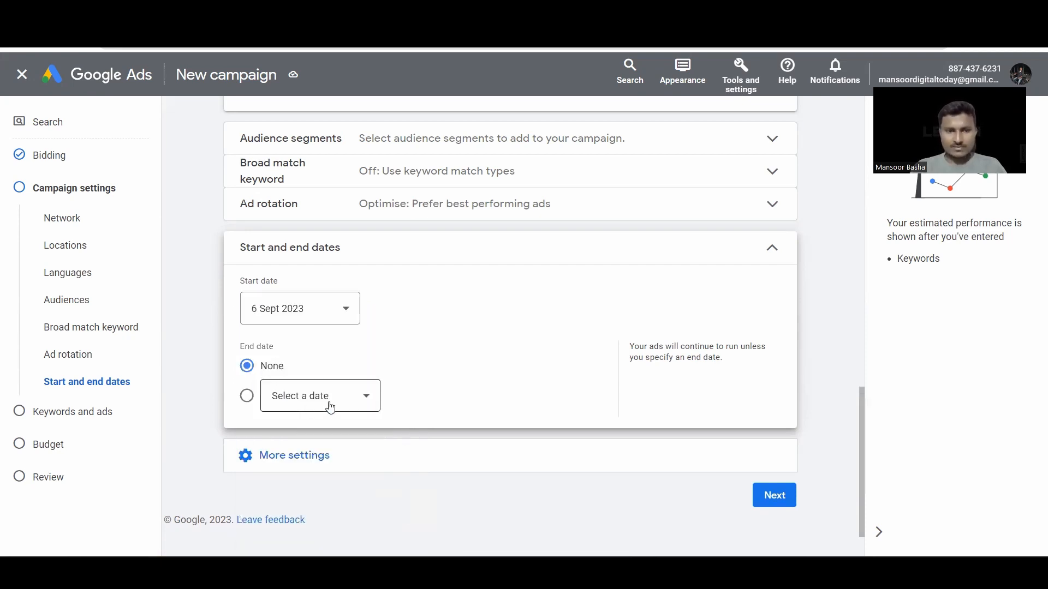
pyautogui.click(331, 408)
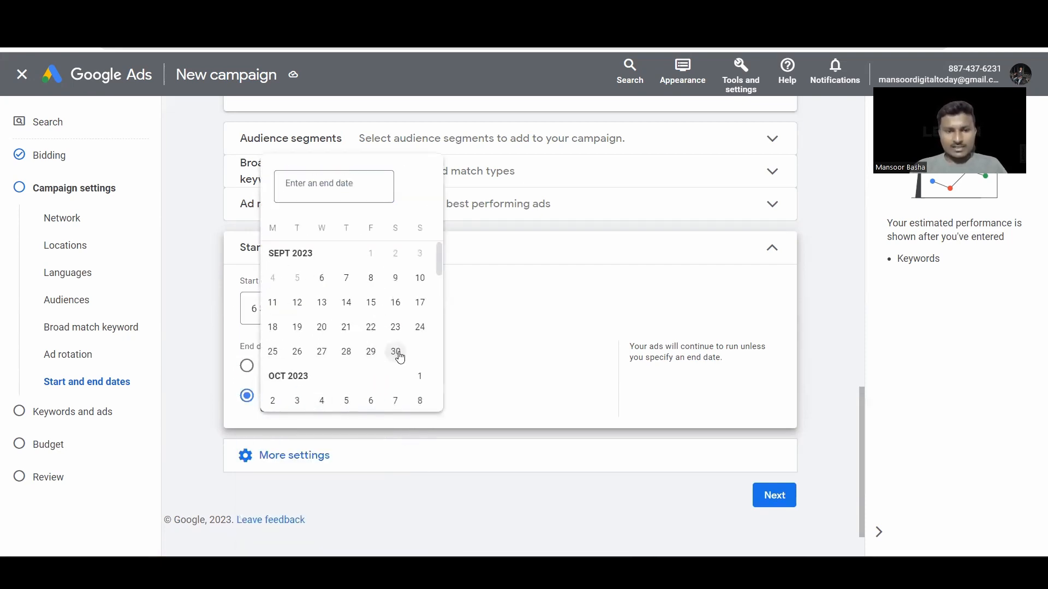
pyautogui.click(396, 353)
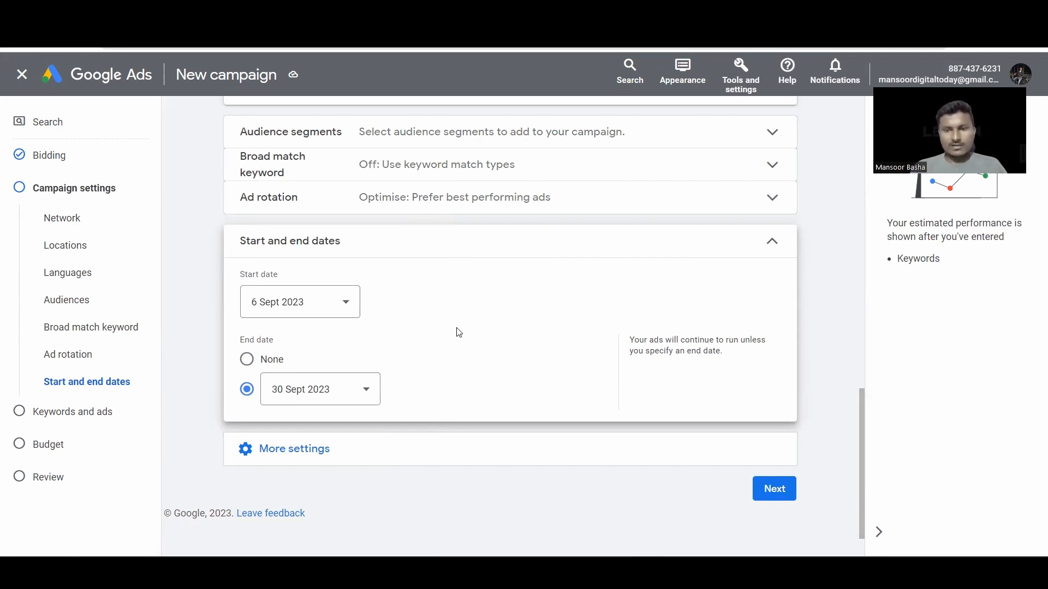
pyautogui.scroll(-1, 459, 332)
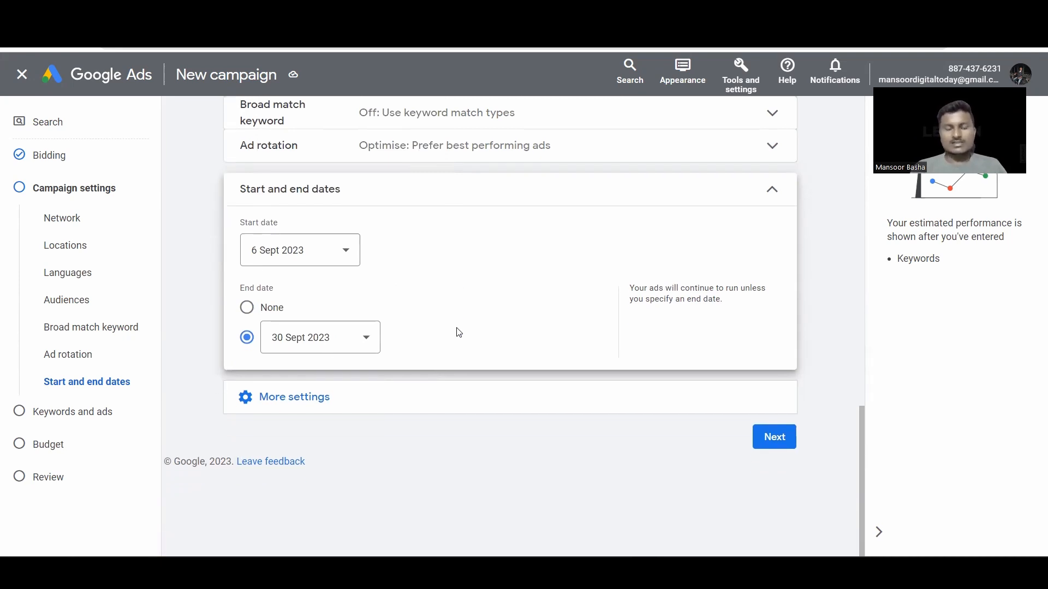
pyautogui.click(636, 181)
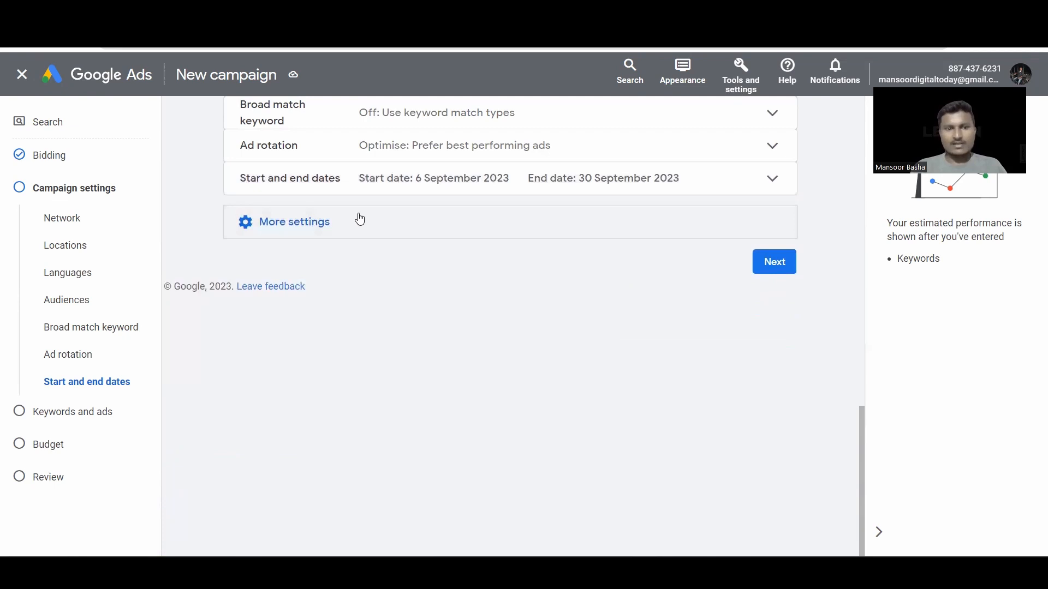
pyautogui.click(359, 220)
# Step: Keep the ad schedule at All day, discarding the trial Mondays - Fridays selection
pyautogui.click(310, 257)
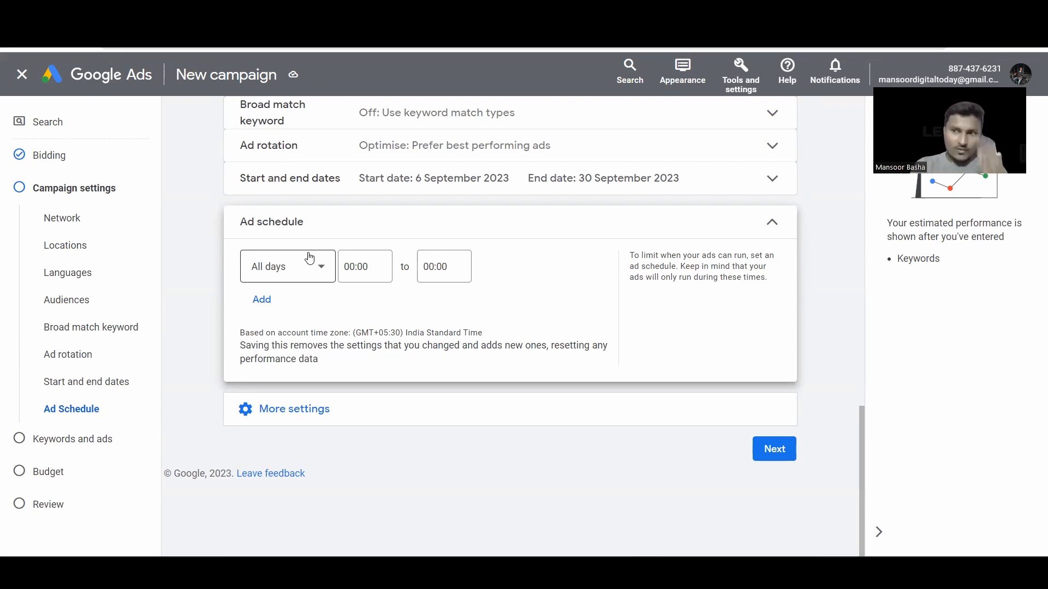
pyautogui.click(310, 263)
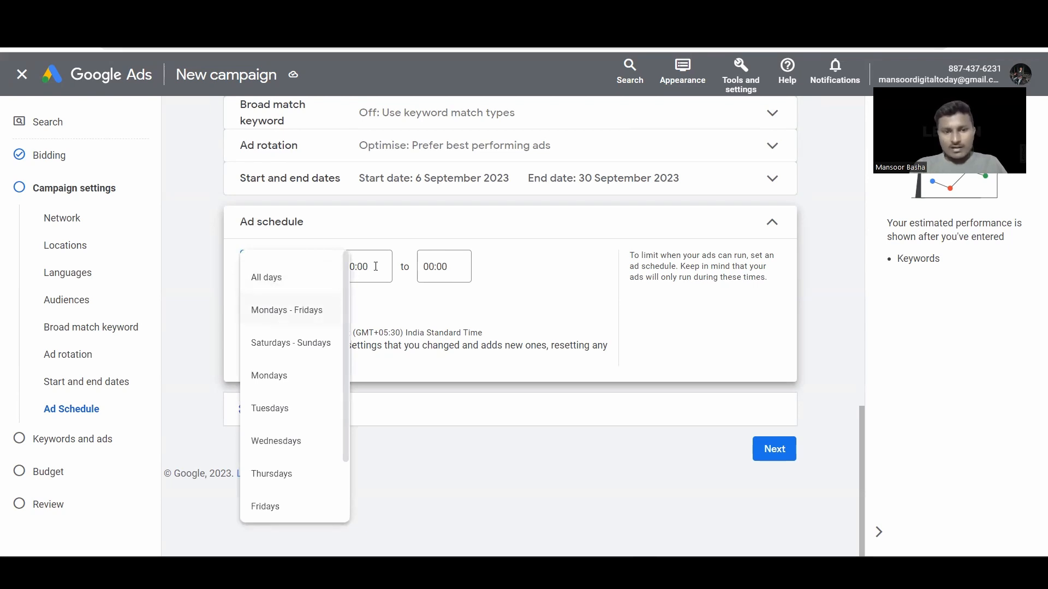
pyautogui.click(280, 321)
pyautogui.click(380, 266)
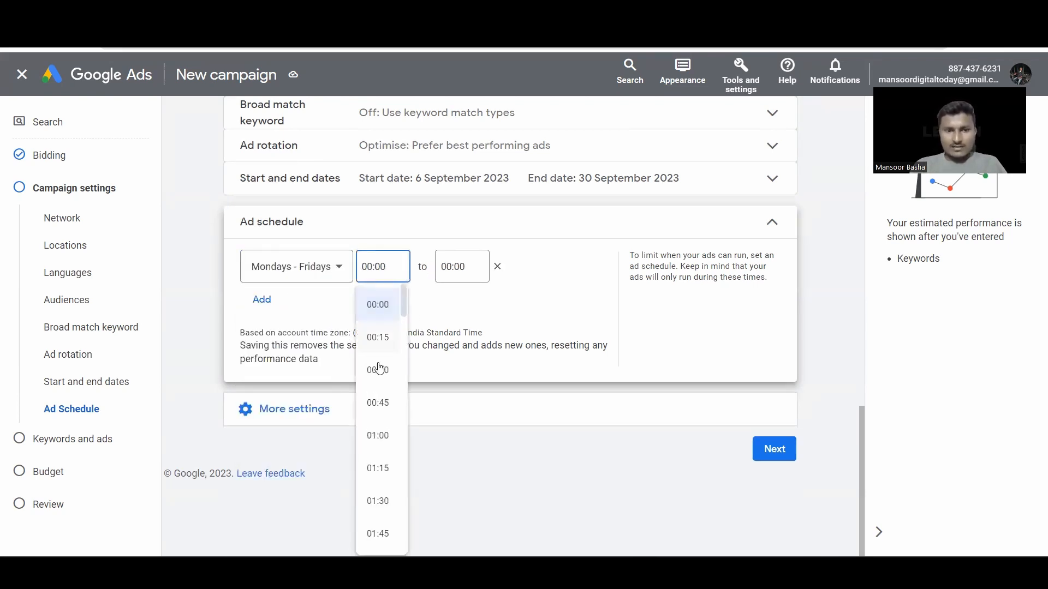
pyautogui.scroll(-3, 374, 411)
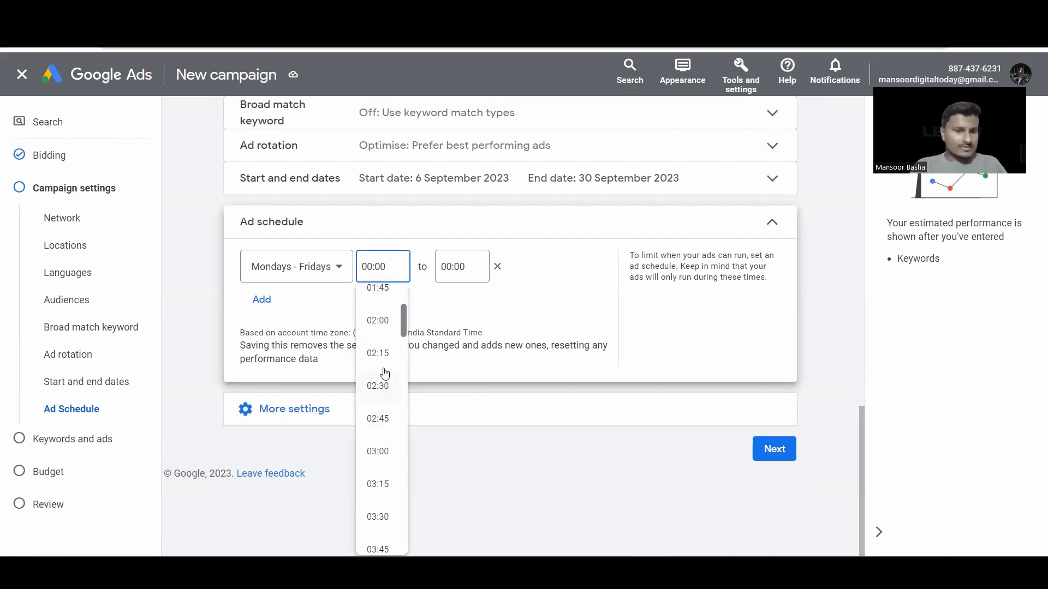
pyautogui.click(462, 267)
pyautogui.click(333, 282)
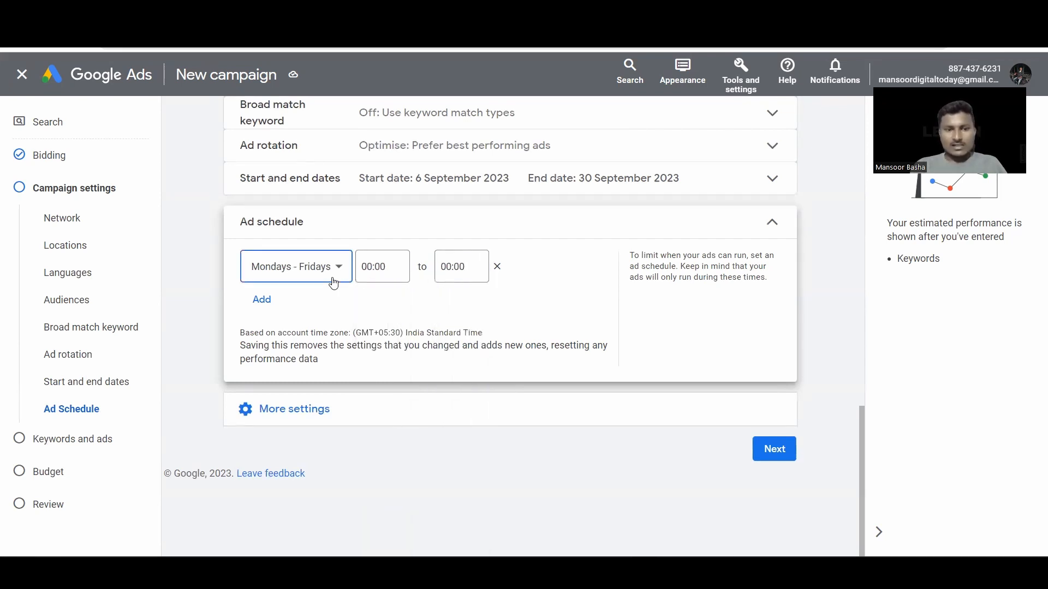
pyautogui.scroll(-2, 291, 437)
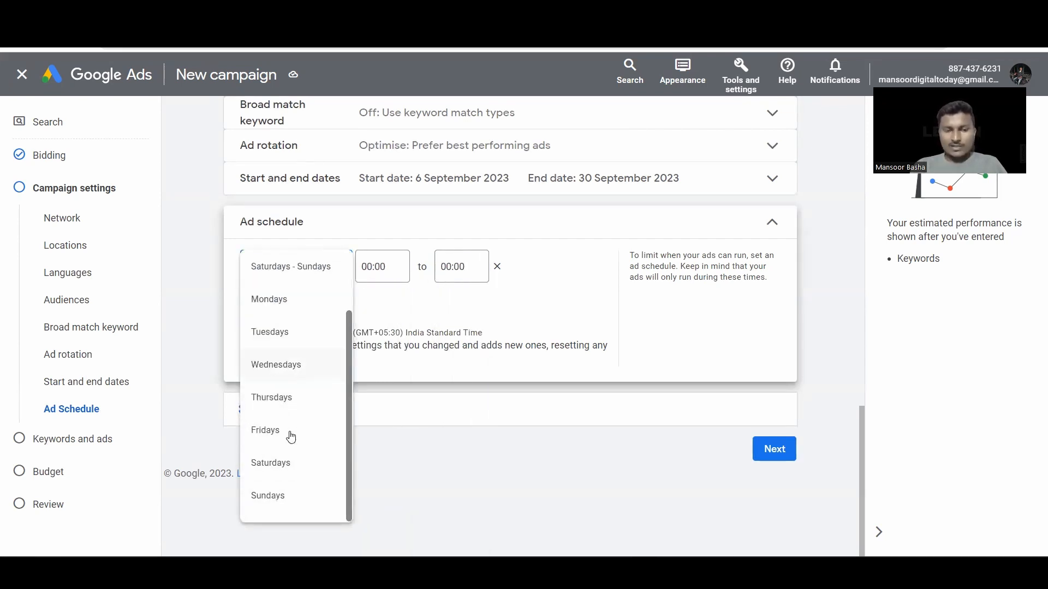
pyautogui.scroll(2, 291, 379)
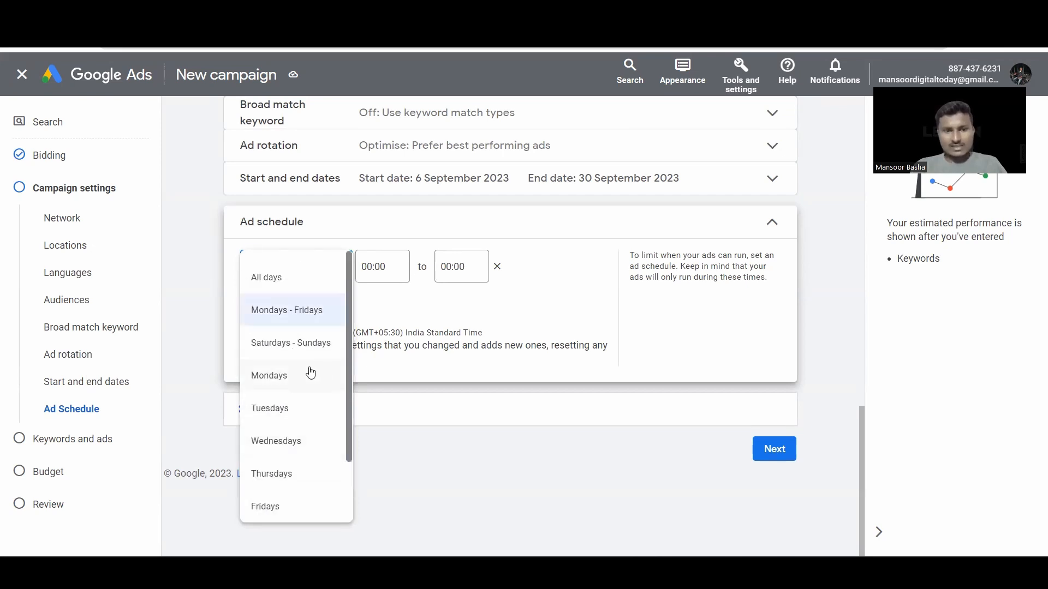
pyautogui.click(495, 276)
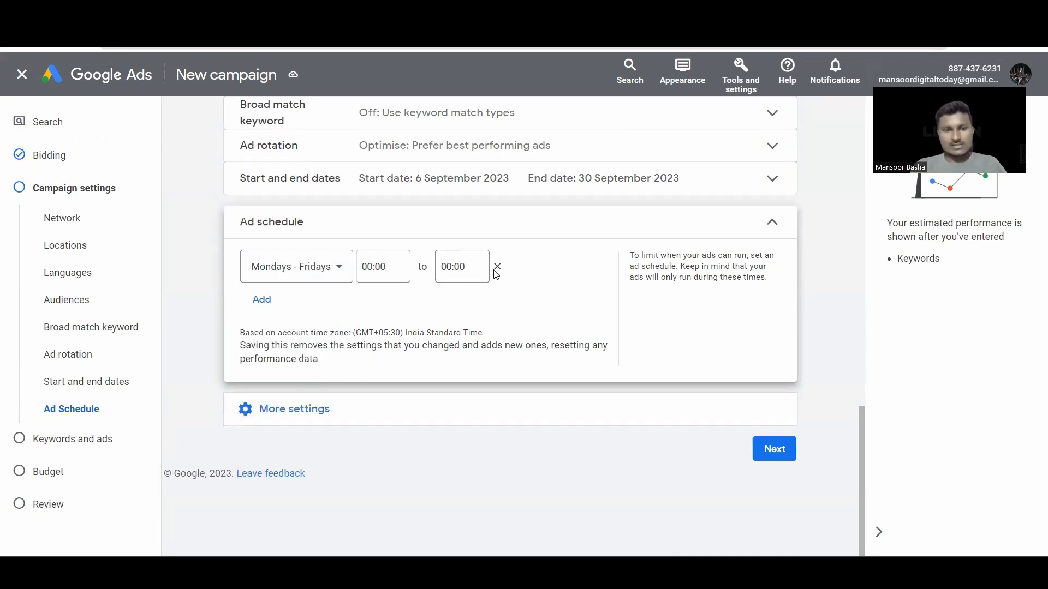
pyautogui.click(497, 268)
pyautogui.click(310, 227)
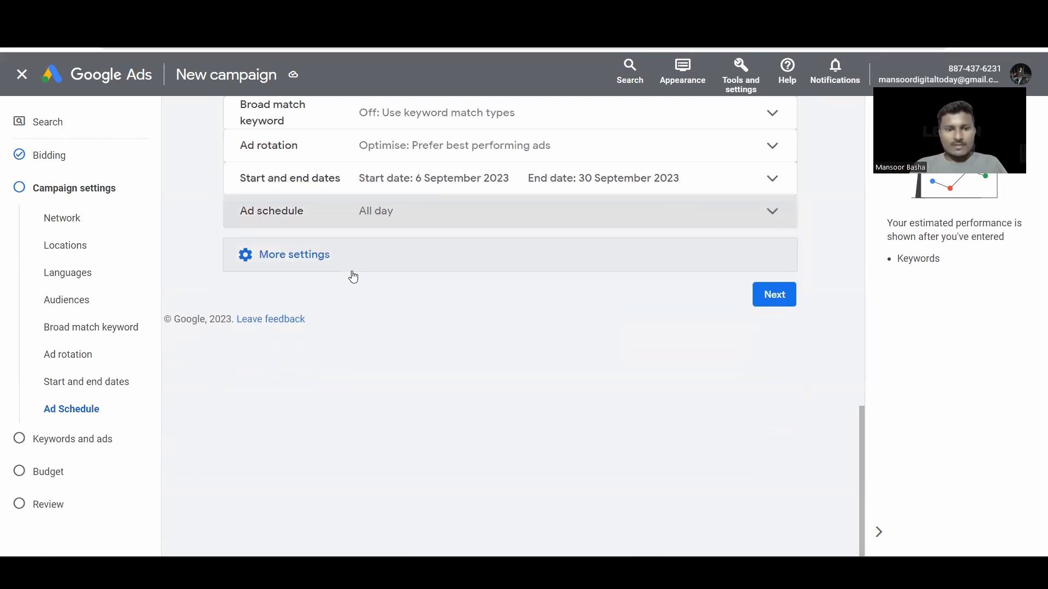
# Step: Review Campaign URL options under More settings, leaving them unset
pyautogui.click(352, 270)
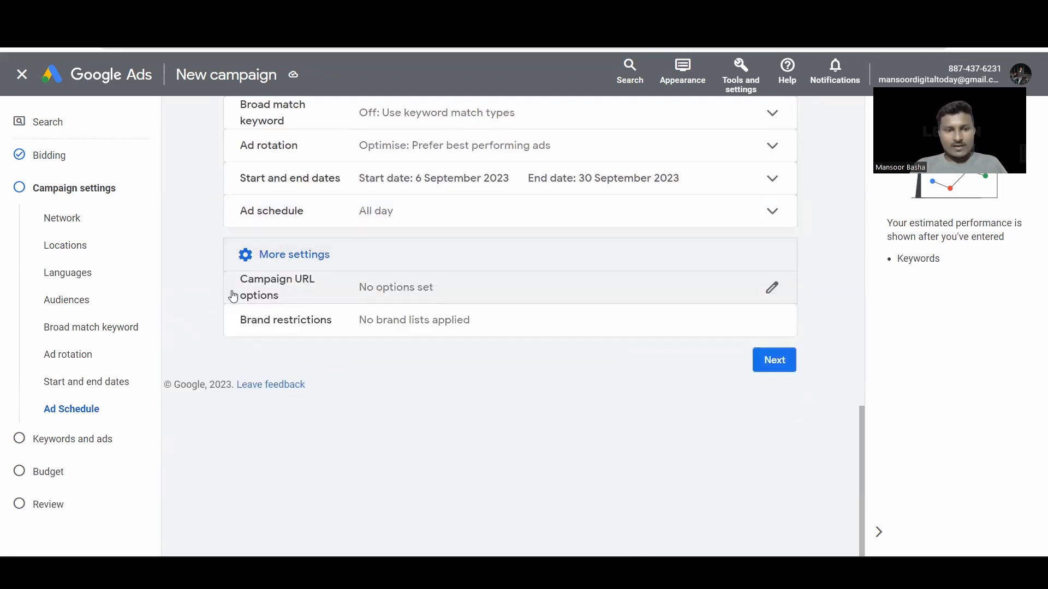
pyautogui.click(334, 299)
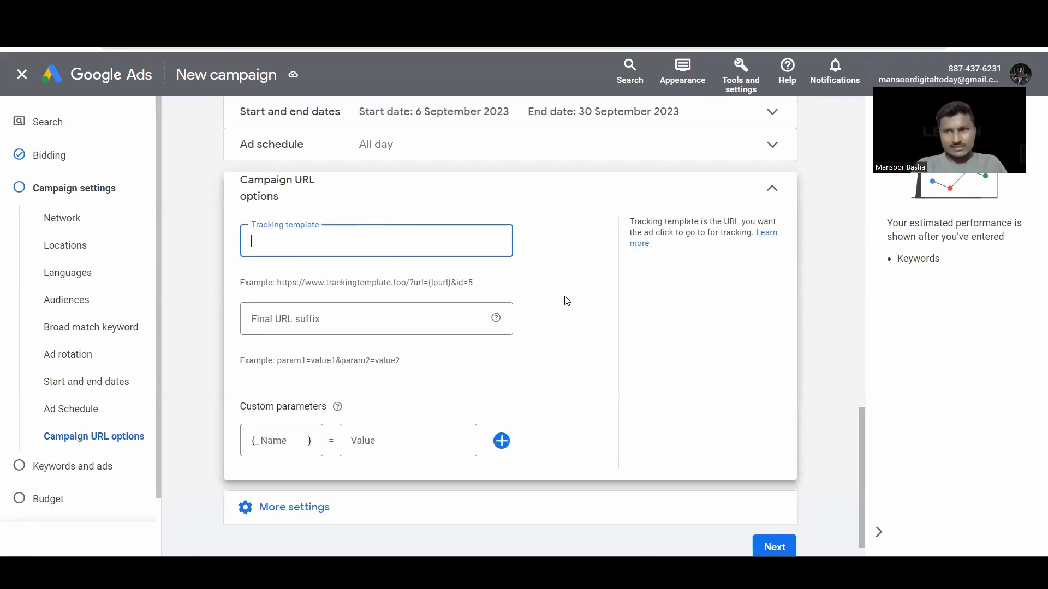
pyautogui.click(529, 205)
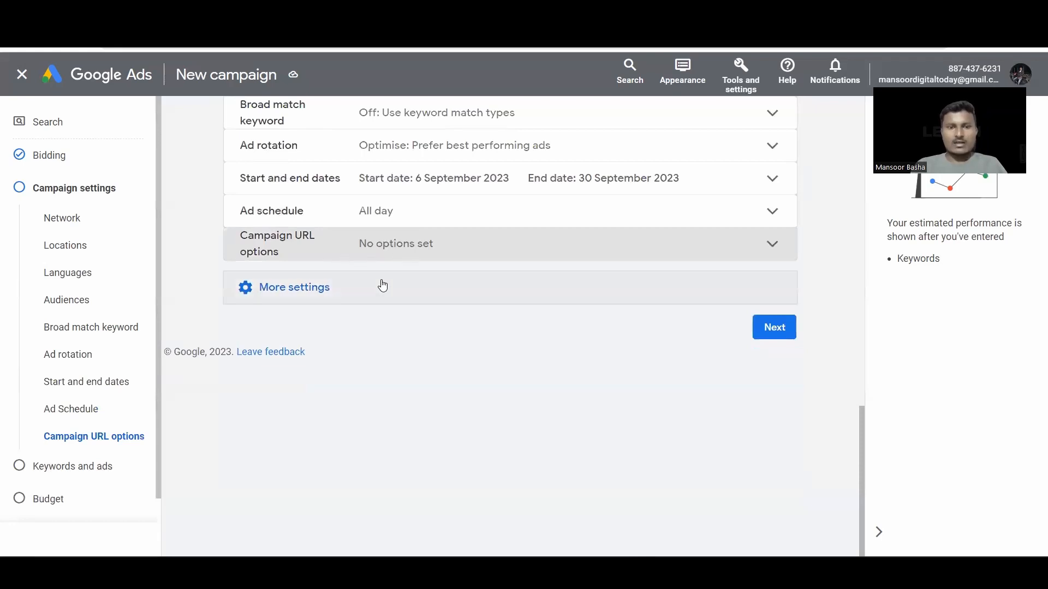
# Step: Review Brand restrictions, leaving no brand lists applied
pyautogui.click(383, 286)
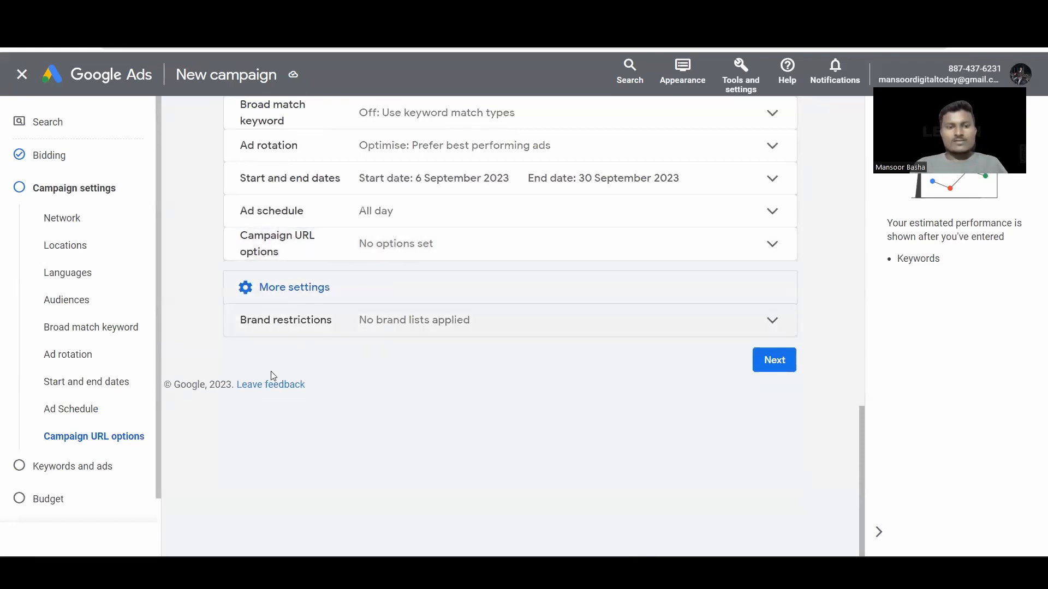
pyautogui.click(332, 327)
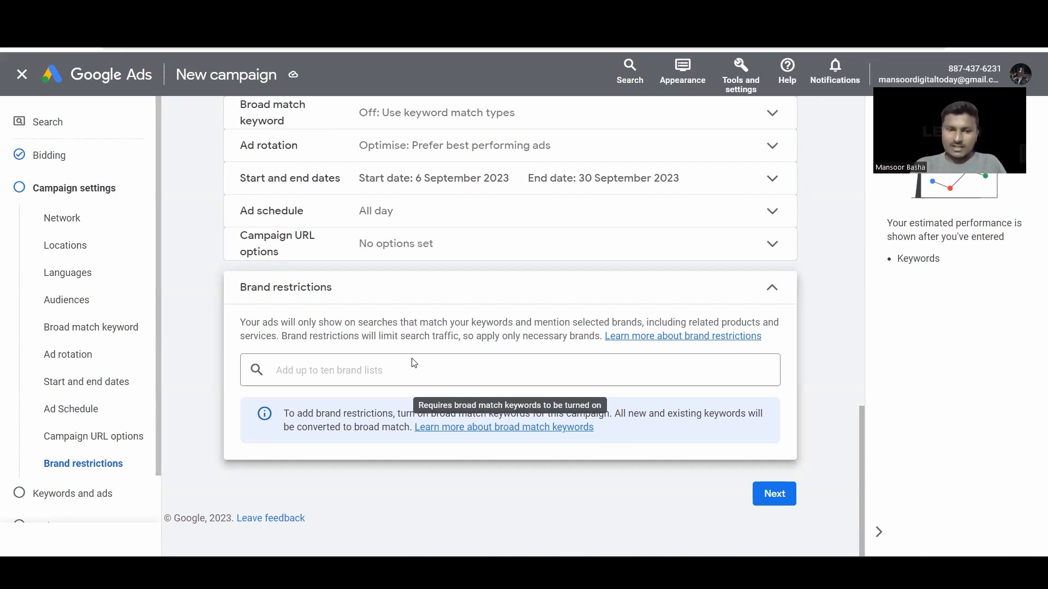
pyautogui.click(513, 302)
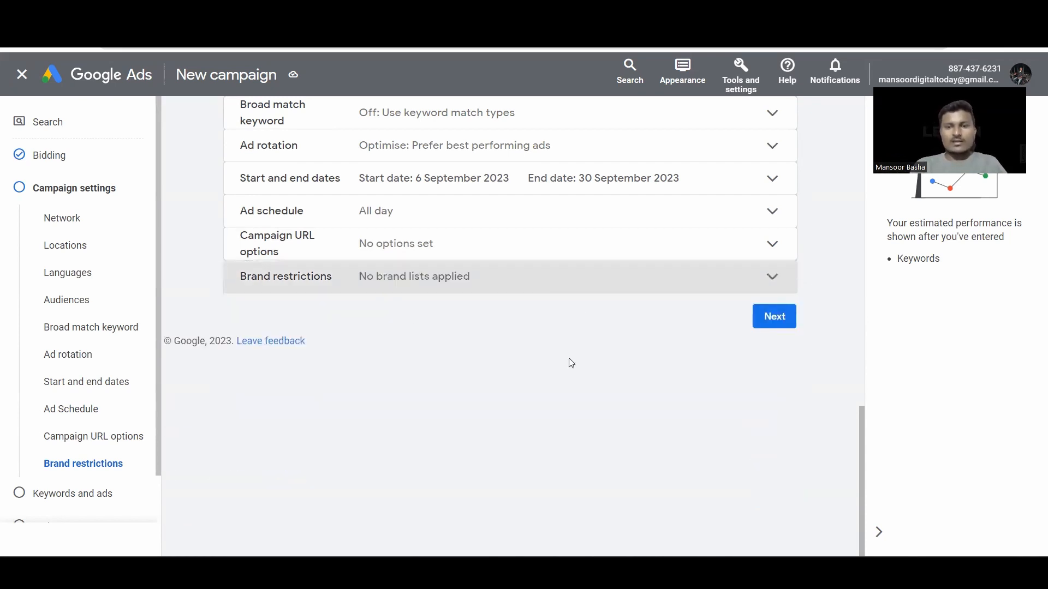
pyautogui.scroll(2, 569, 361)
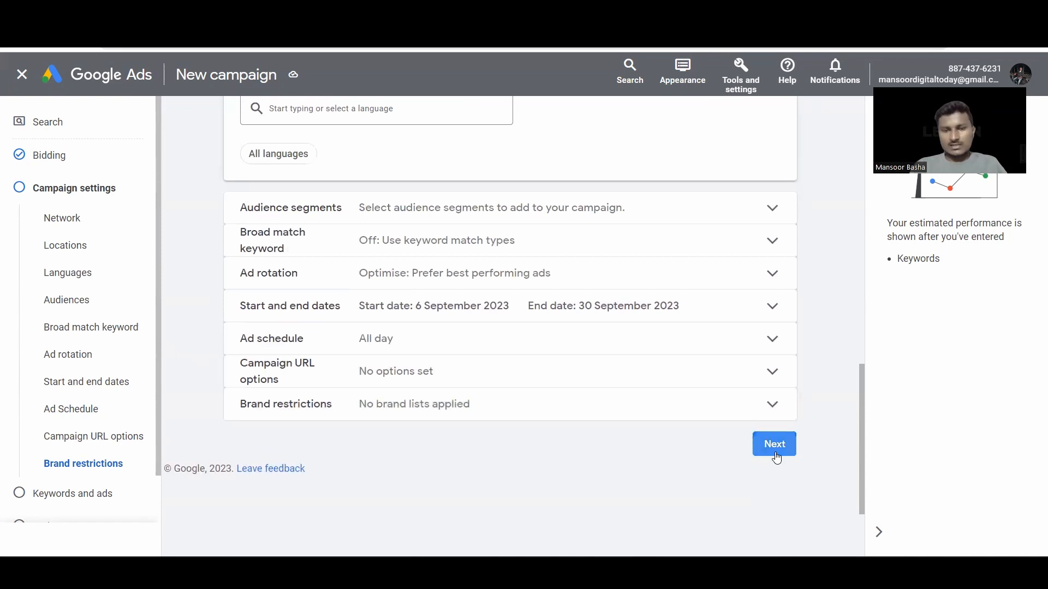
# Step: Advance to the Keywords and ads step and rename 'Ad group 1' to 'Lead gen'
pyautogui.click(776, 457)
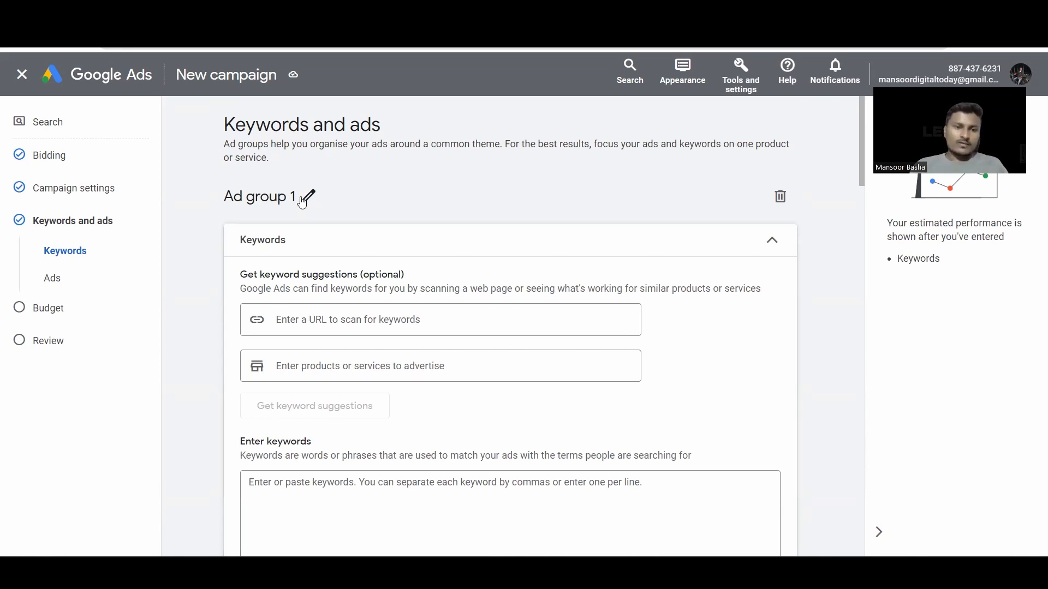
pyautogui.click(308, 201)
pyautogui.press('BackSpace')
pyautogui.press('BackSpace')
pyautogui.press('BackSpace')
pyautogui.press('BackSpace')
pyautogui.press('BackSpace')
pyautogui.press('BackSpace')
pyautogui.press('BackSpace')
pyautogui.press('BackSpace')
pyautogui.press('BackSpace')
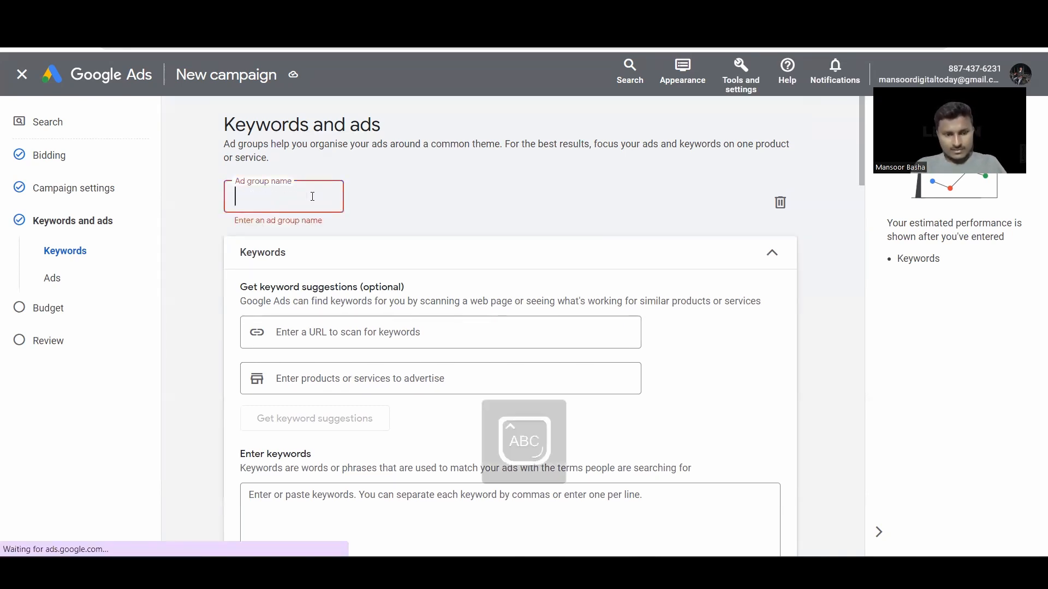
pyautogui.write('Lead GE')
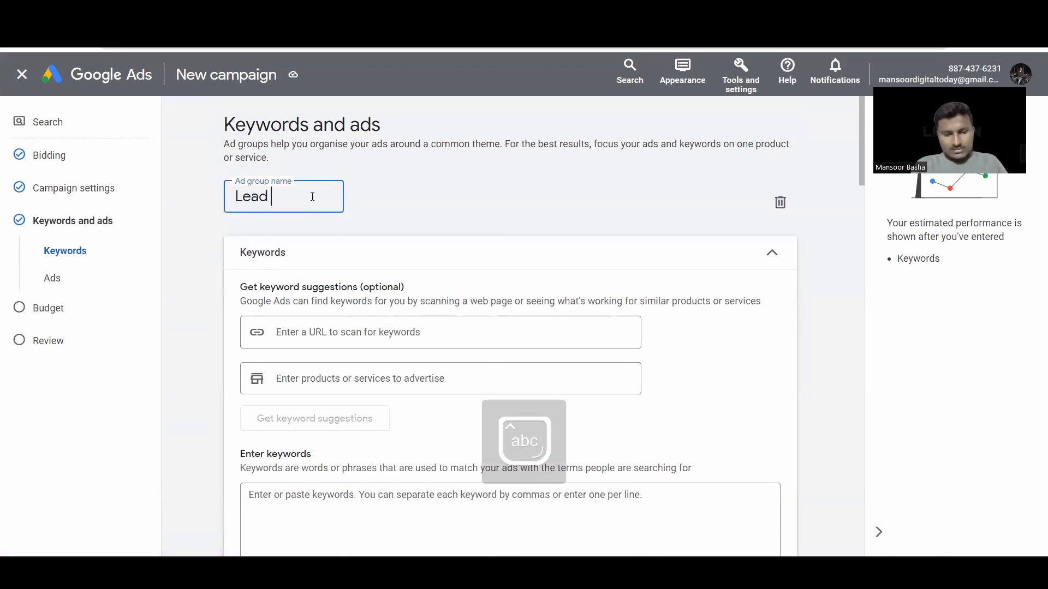
pyautogui.press('BackSpace')
pyautogui.press('BackSpace')
pyautogui.press('capslock')
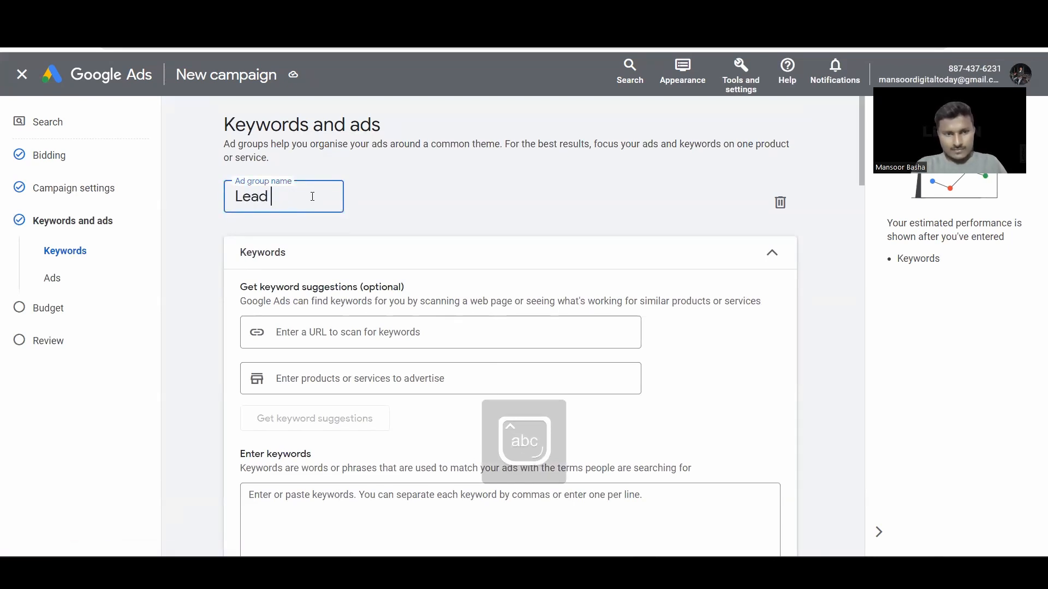
pyautogui.write('gen')
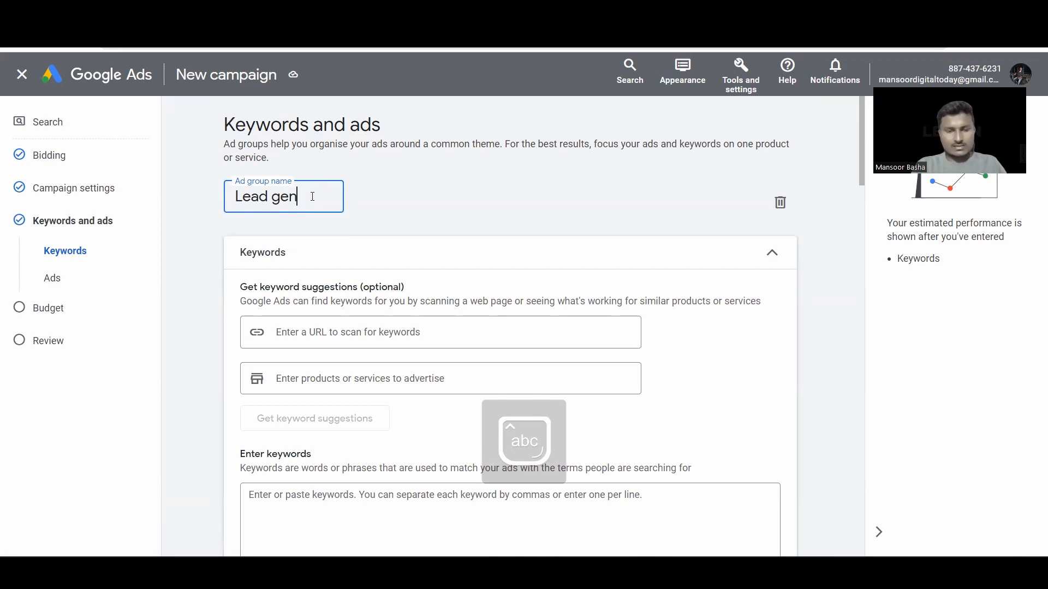
pyautogui.click(382, 196)
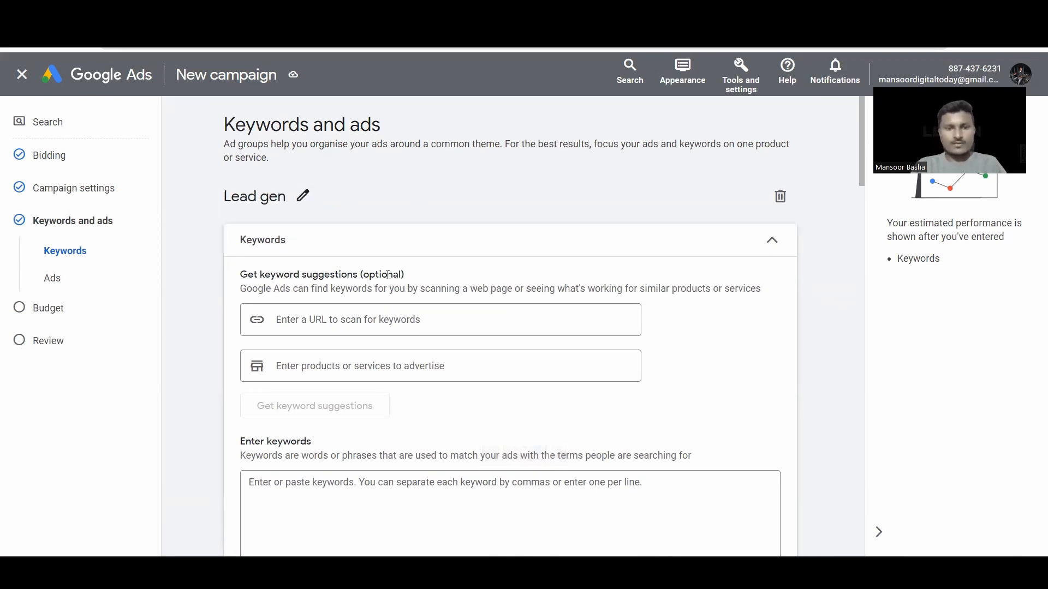
pyautogui.scroll(-2, 388, 275)
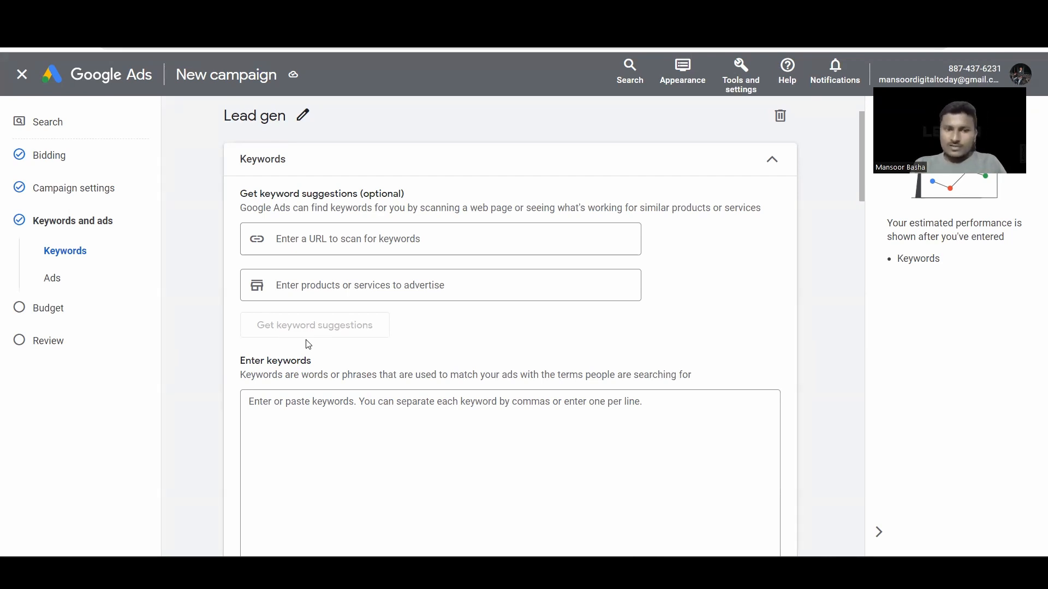
pyautogui.click(364, 238)
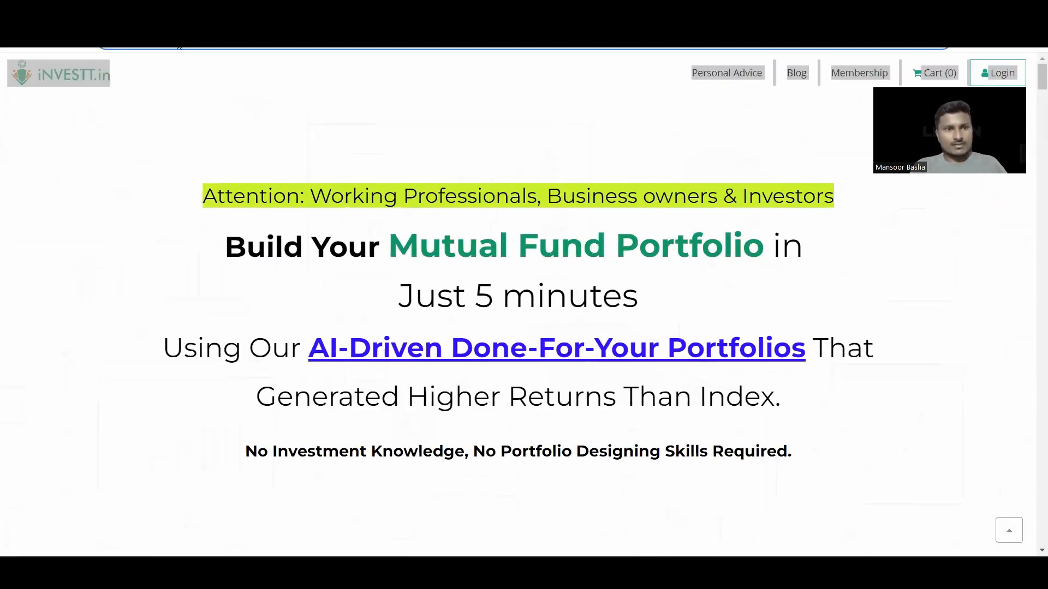
# Step: Switch to the Google results for 'nfo', then back to the iNVESTT.in site tab
pyautogui.click(236, 15)
pyautogui.moveTo(241, 71); pyautogui.dragTo(202, 234)
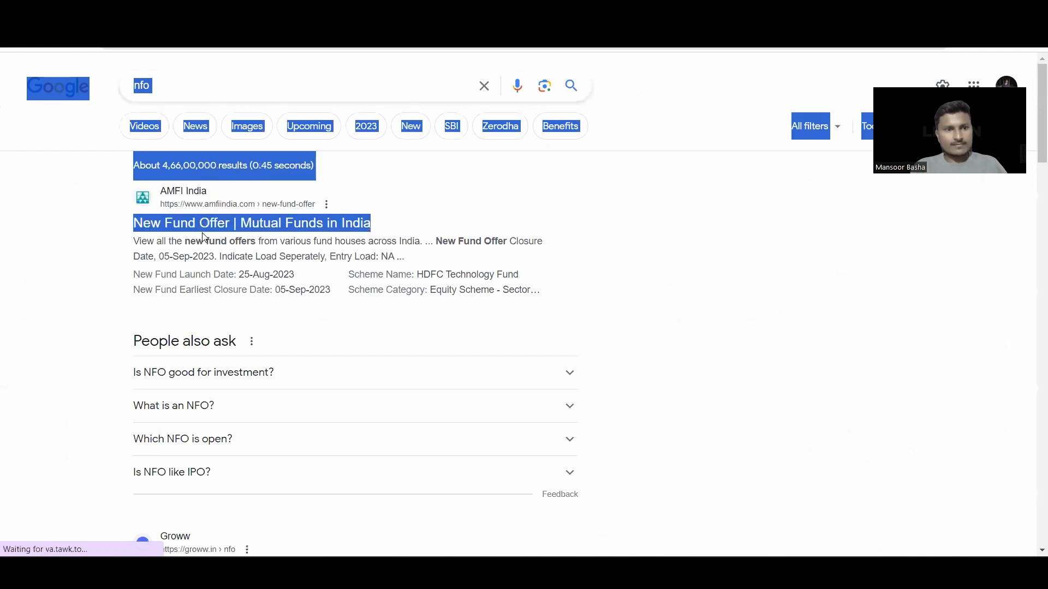
pyautogui.click(202, 234)
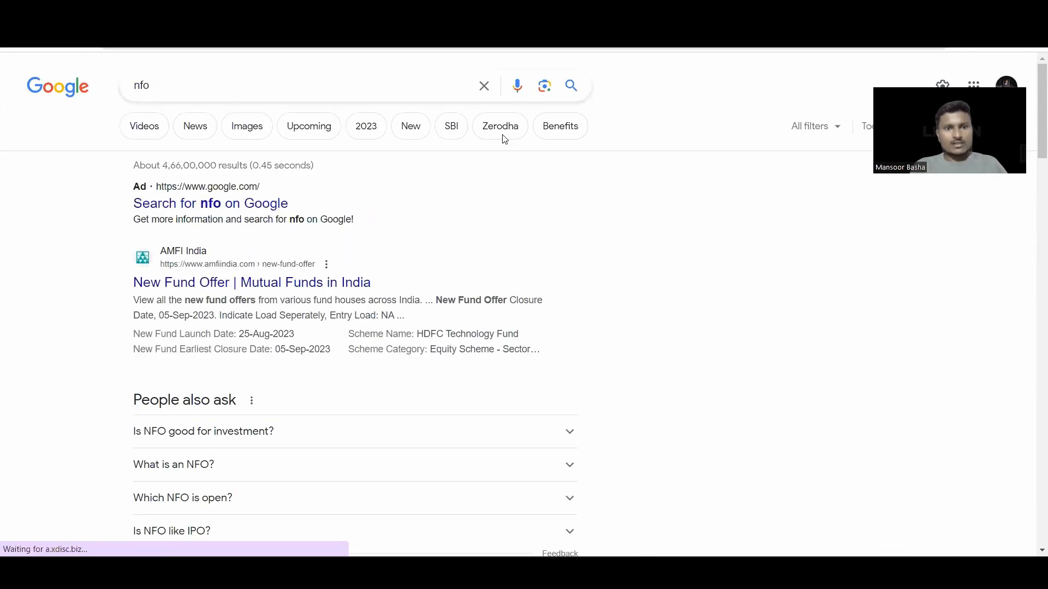
pyautogui.click(136, 15)
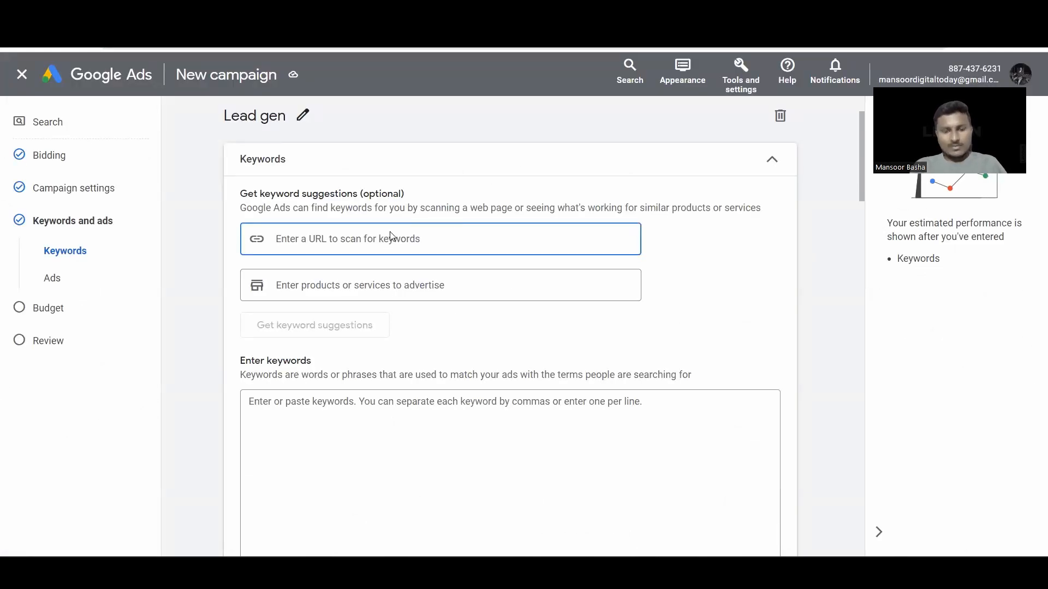
pyautogui.write('https://investt.info/')
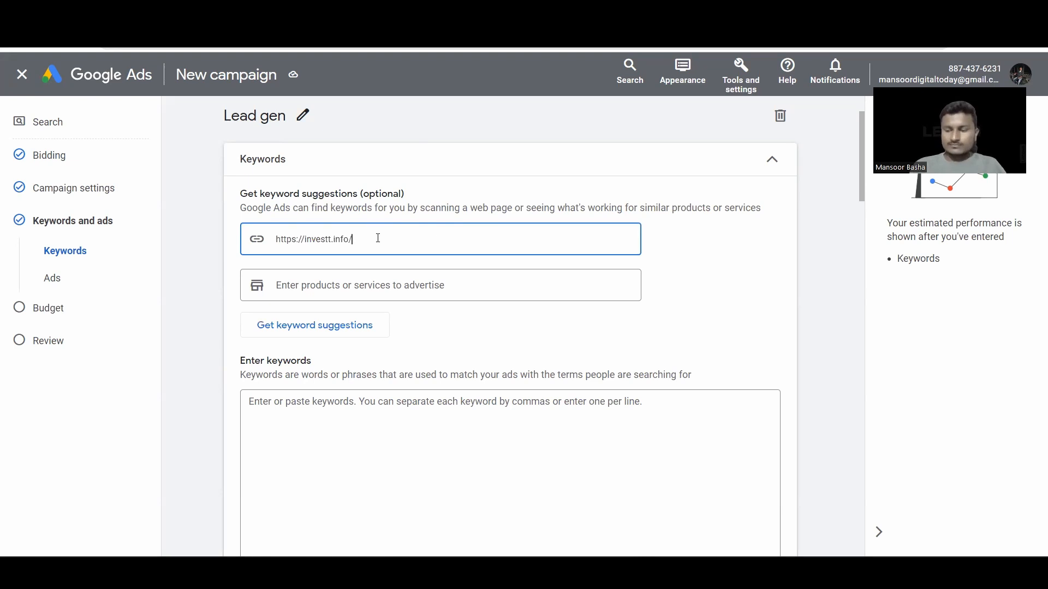
pyautogui.press('Return')
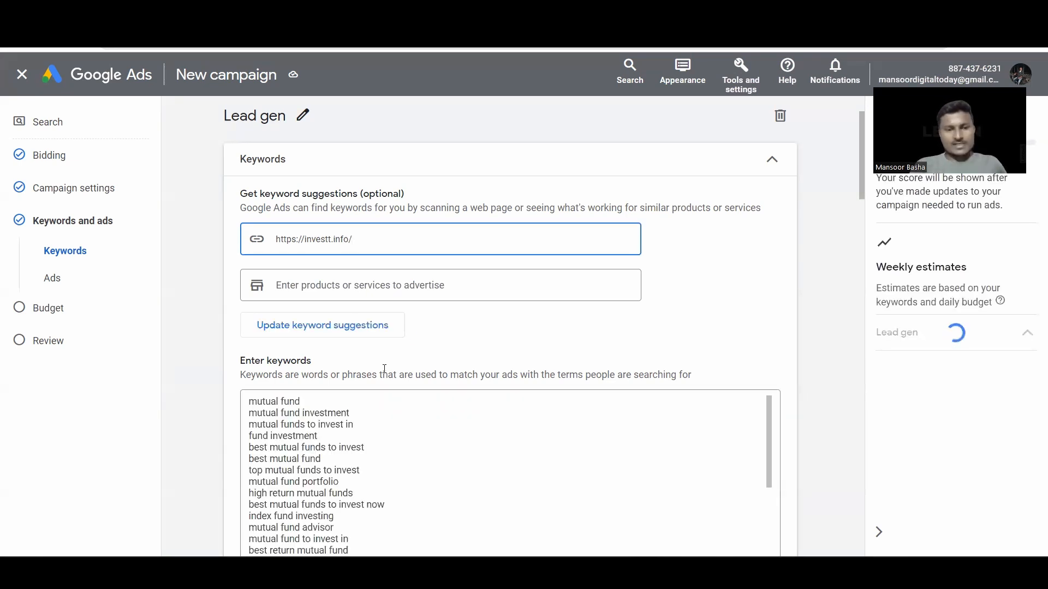
pyautogui.scroll(-10, 393, 468)
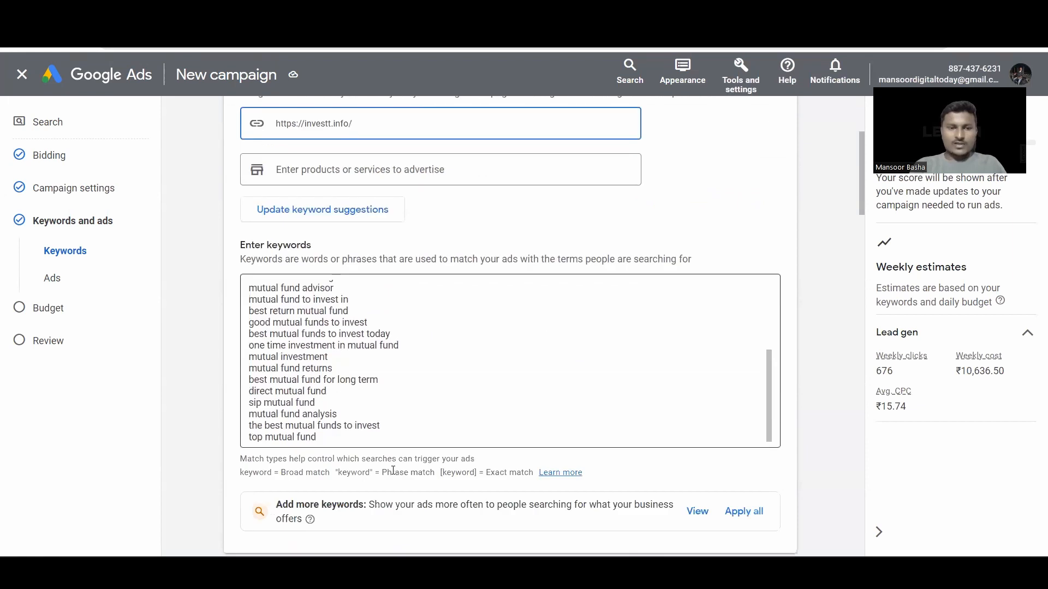
pyautogui.scroll(10, 414, 272)
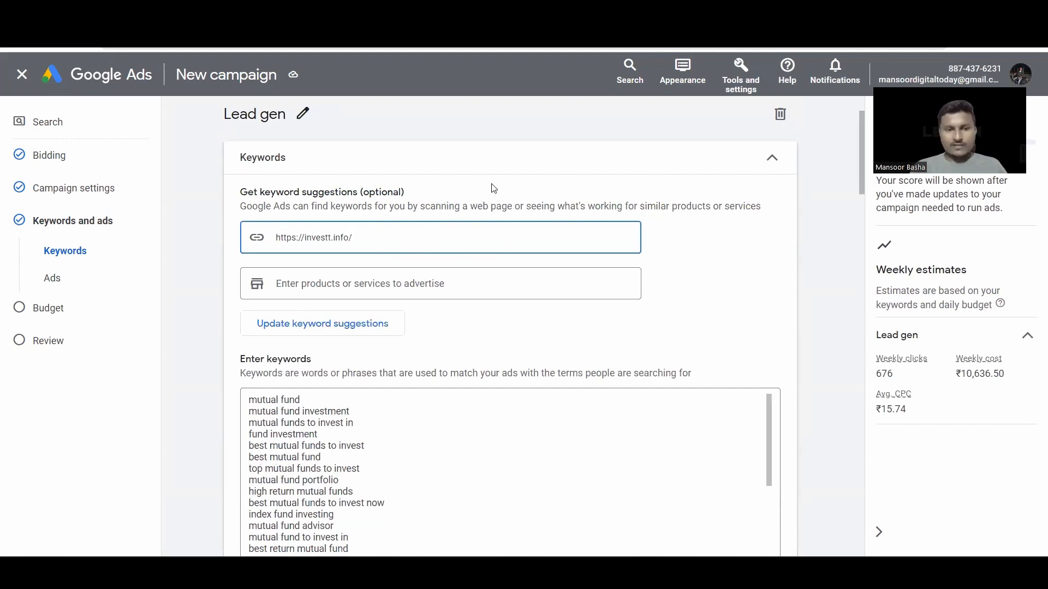
pyautogui.scroll(-5, 453, 423)
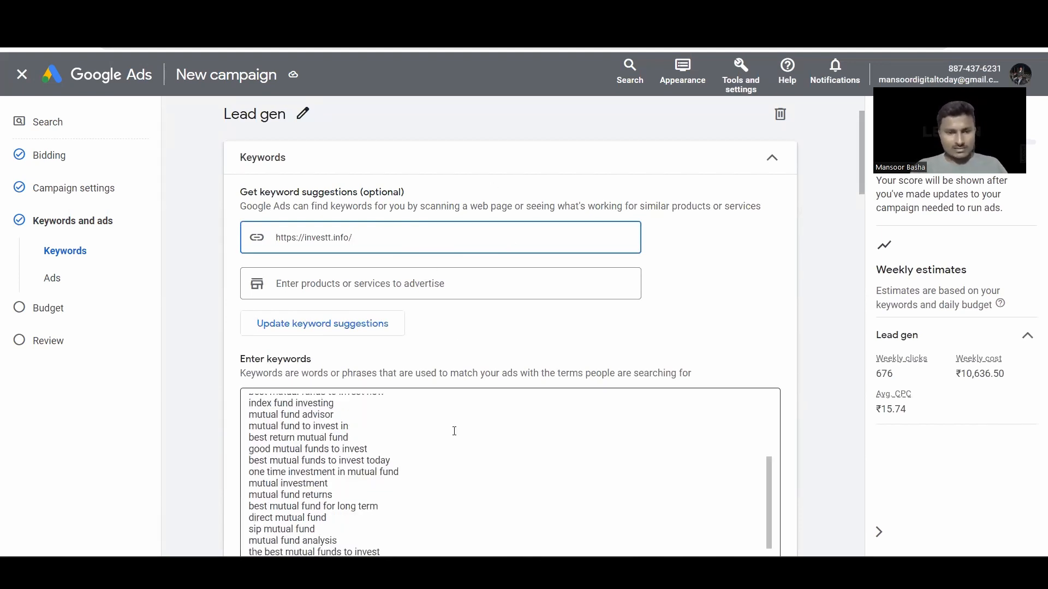
pyautogui.scroll(-2, 413, 435)
pyautogui.moveTo(328, 396); pyautogui.dragTo(240, 208)
pyautogui.press('BackSpace')
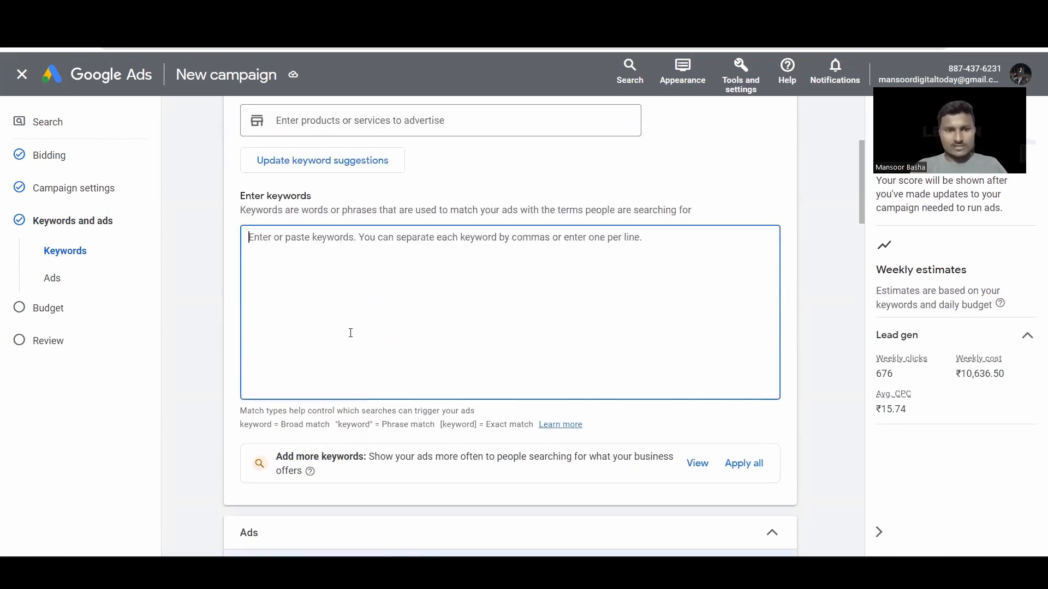
pyautogui.scroll(2, 330, 286)
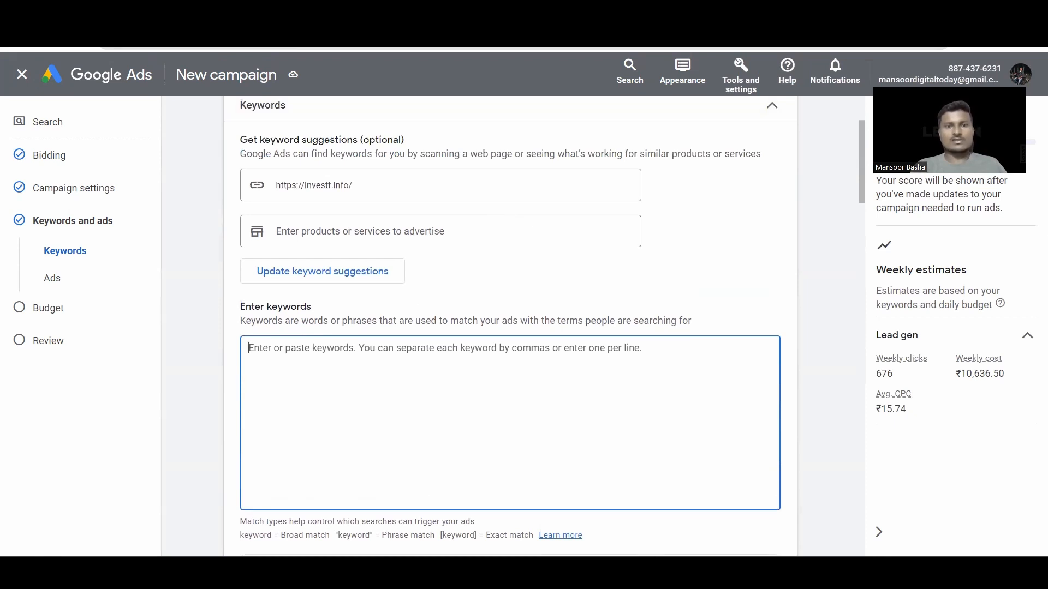
# Step: Copy the first keywords from column A of the Keywords spreadsheet
pyautogui.click(267, 12)
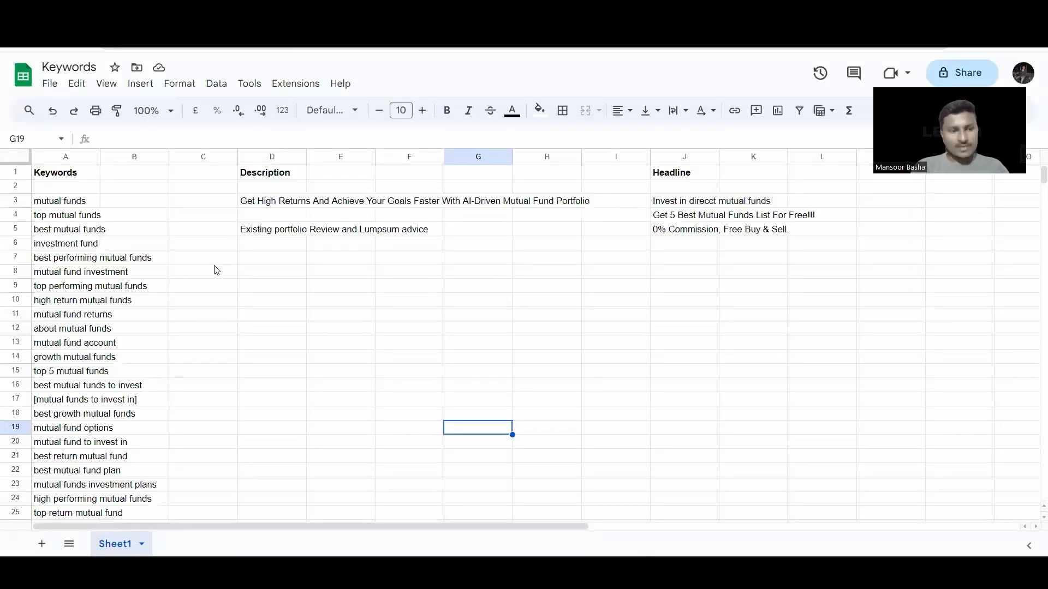
pyautogui.moveTo(52, 207); pyautogui.dragTo(128, 289)
pyautogui.hotkey('ctrl', 'c')
pyautogui.click(207, 15)
# Step: Paste the seven mutual fund keywords into the keyword box, leaving the products field empty
pyautogui.click(303, 359)
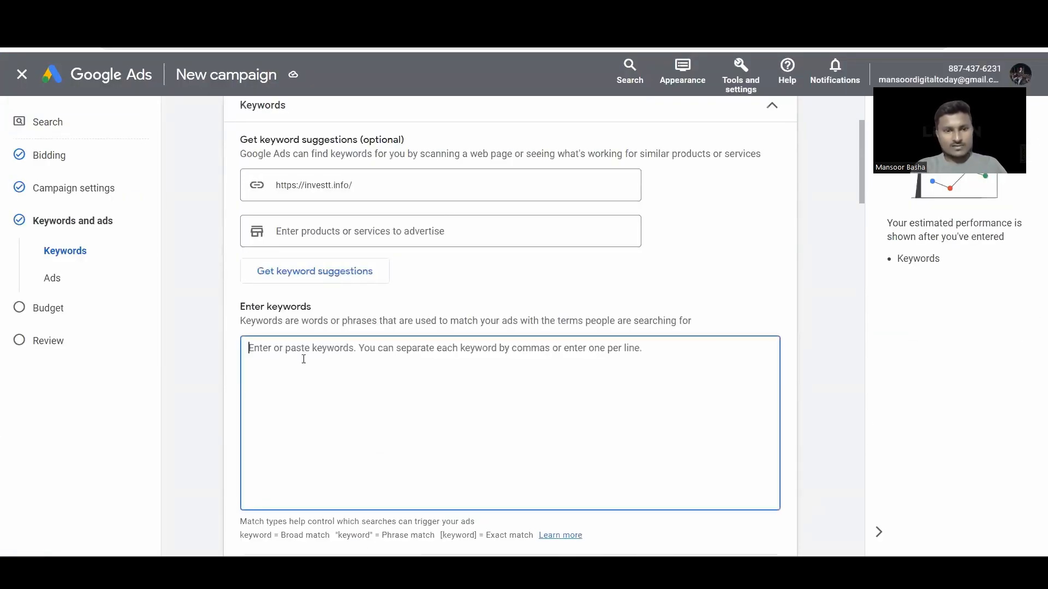
pyautogui.hotkey('ctrl', 'v')
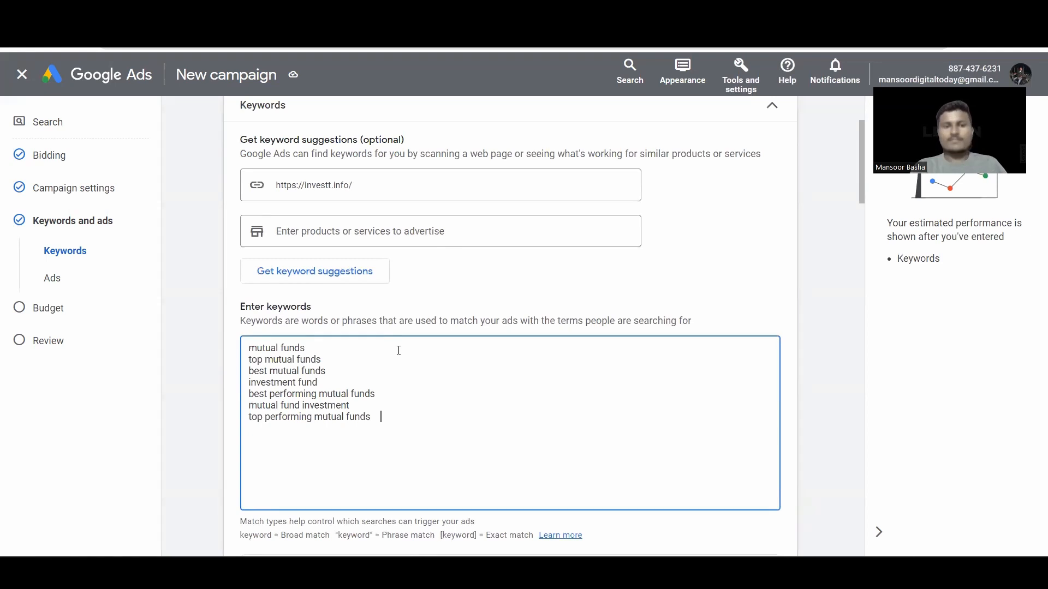
pyautogui.scroll(-1, 398, 350)
pyautogui.click(444, 283)
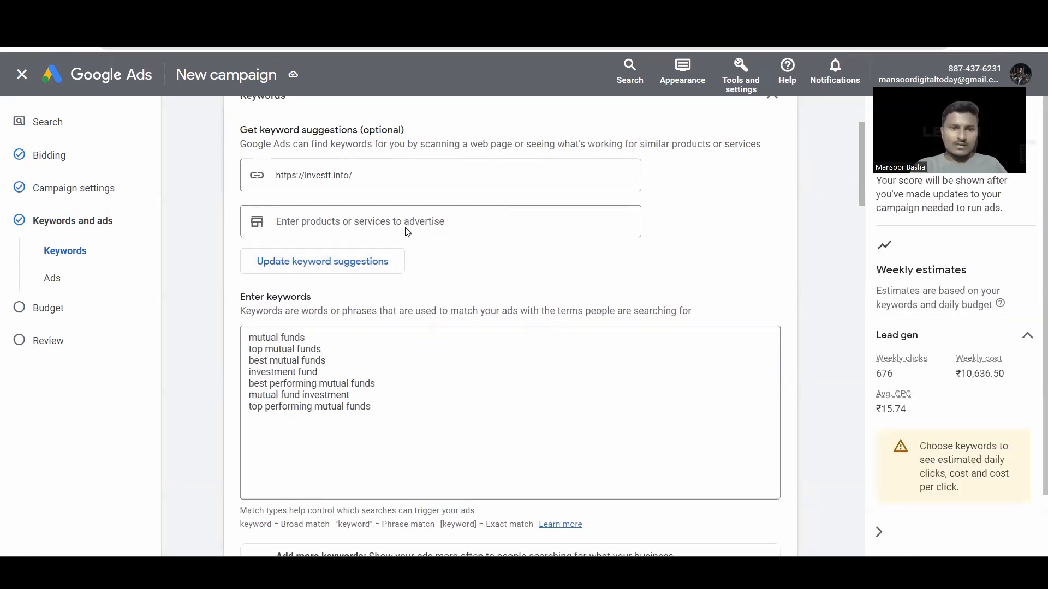
pyautogui.click(403, 228)
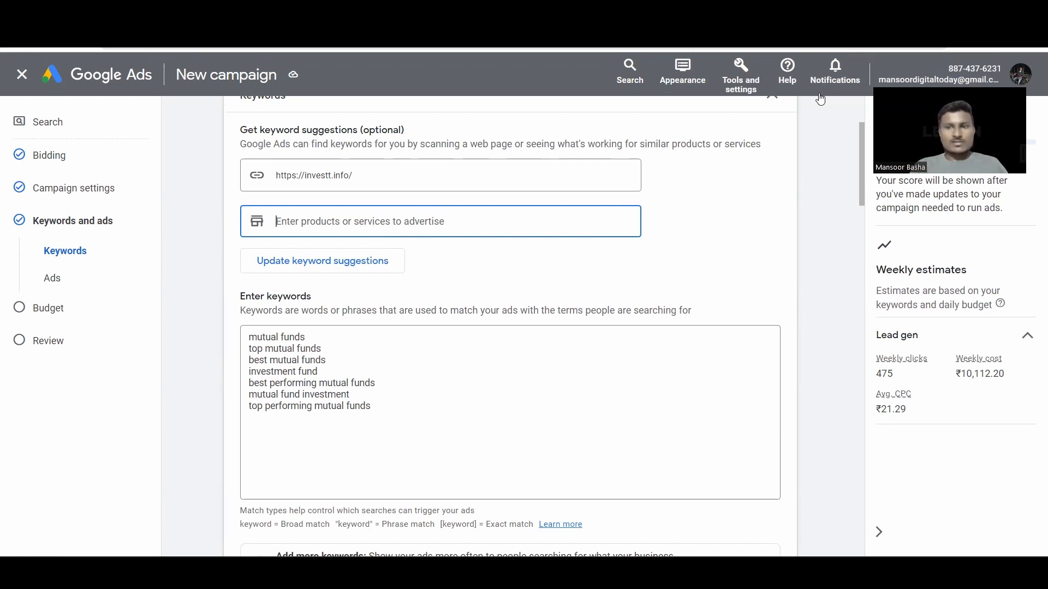
pyautogui.click(565, 276)
# Step: Review the 475 weekly clicks at ₹21.29 CPC estimate and bring up keyword match-type help
pyautogui.scroll(-1, 565, 276)
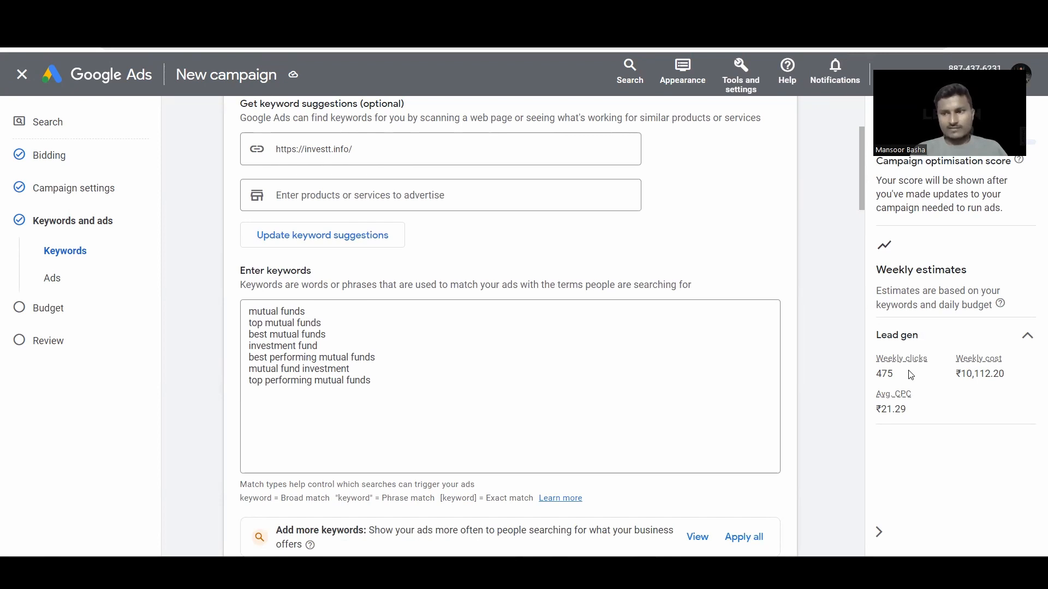
pyautogui.moveTo(892, 408)
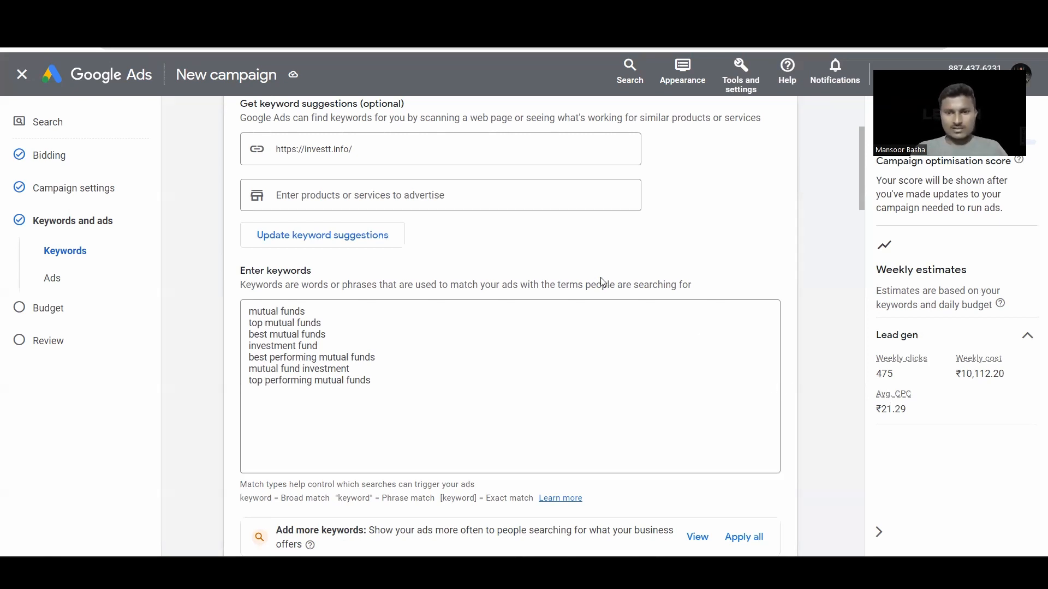
pyautogui.scroll(-1, 600, 278)
pyautogui.scroll(-2, 602, 282)
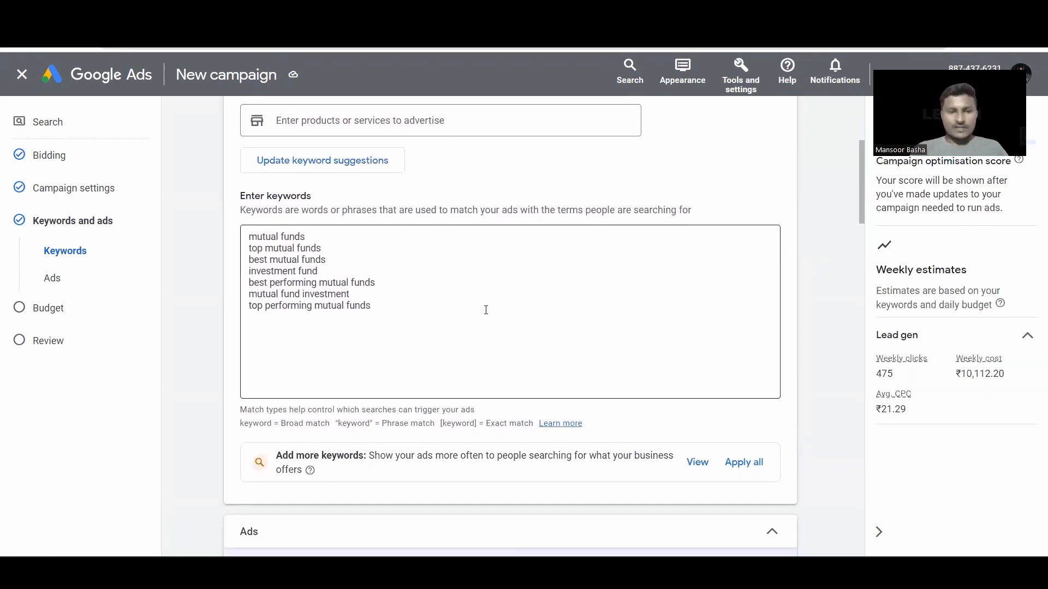
pyautogui.scroll(-1, 486, 310)
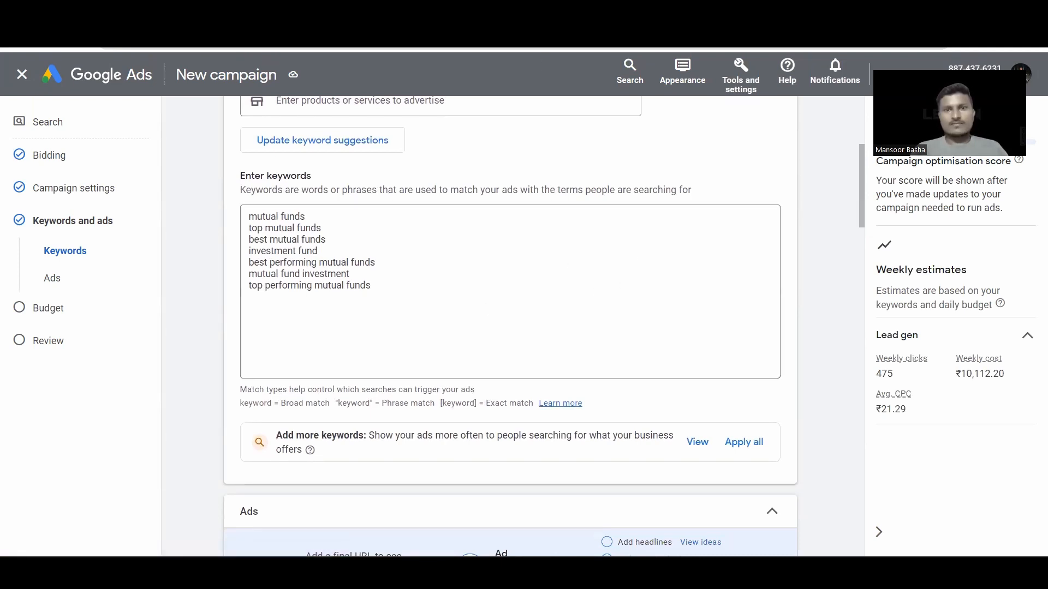
pyautogui.click(469, 12)
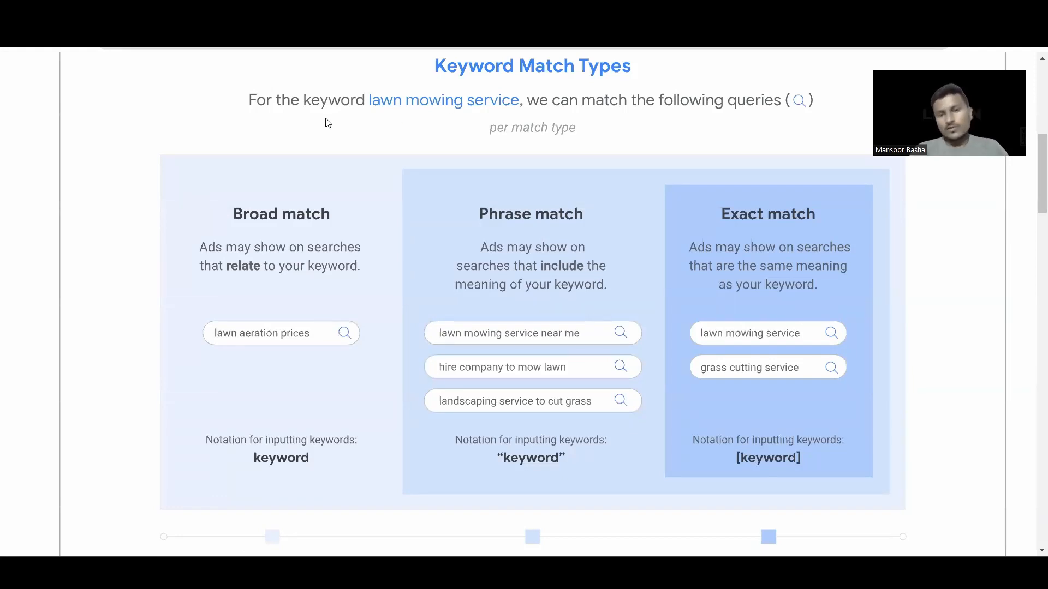
# Step: Read the Keyword Match Types help article comparing broad, phrase and exact match
pyautogui.scroll(-1, 346, 138)
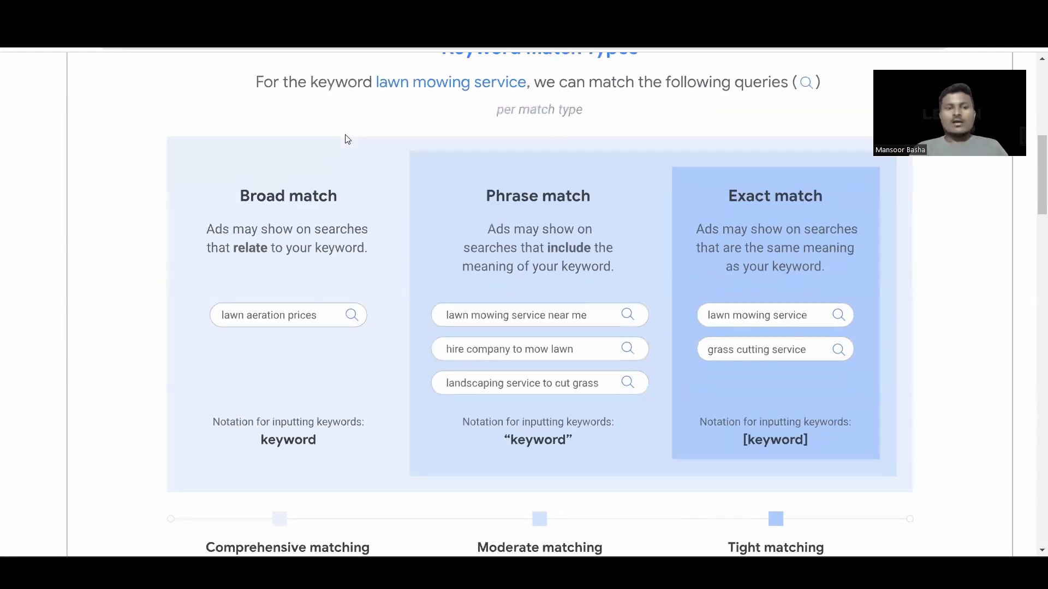
pyautogui.scroll(1, 334, 165)
pyautogui.scroll(1, 335, 166)
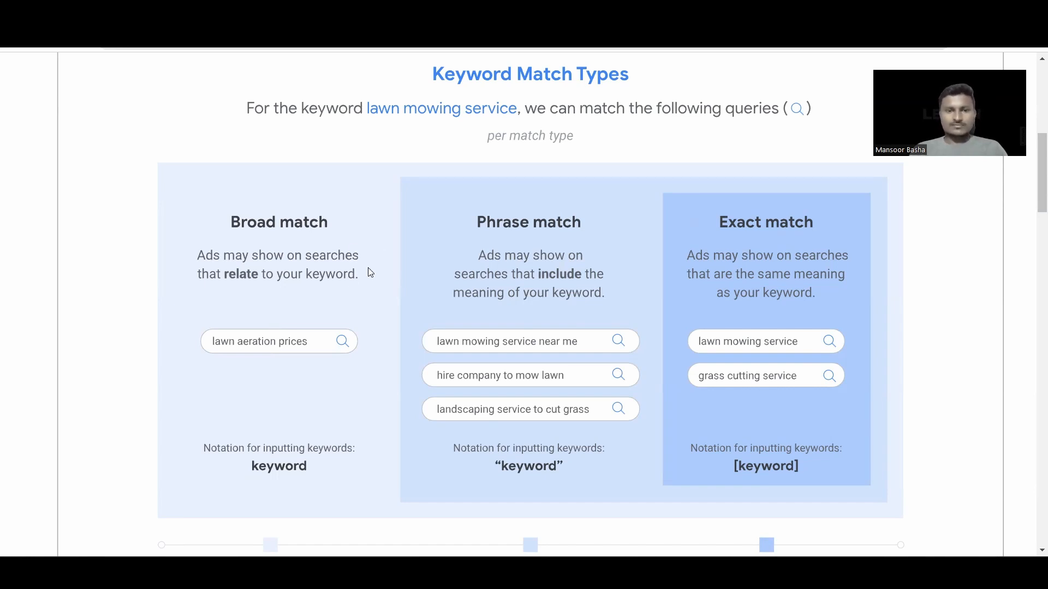
pyautogui.hscroll(2, 346, 276)
pyautogui.scroll(-1, 384, 268)
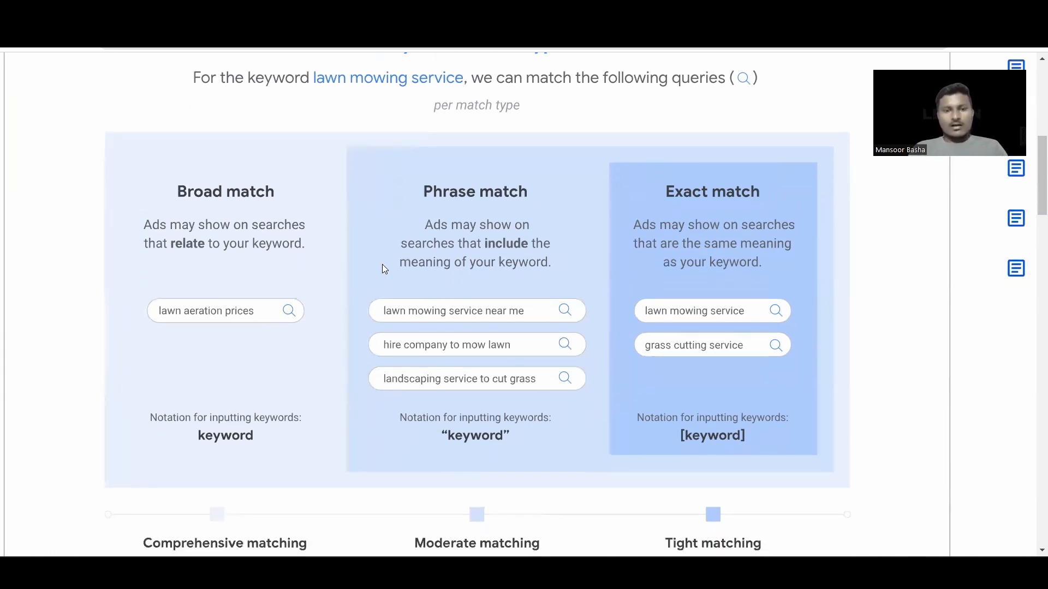
pyautogui.scroll(1, 384, 269)
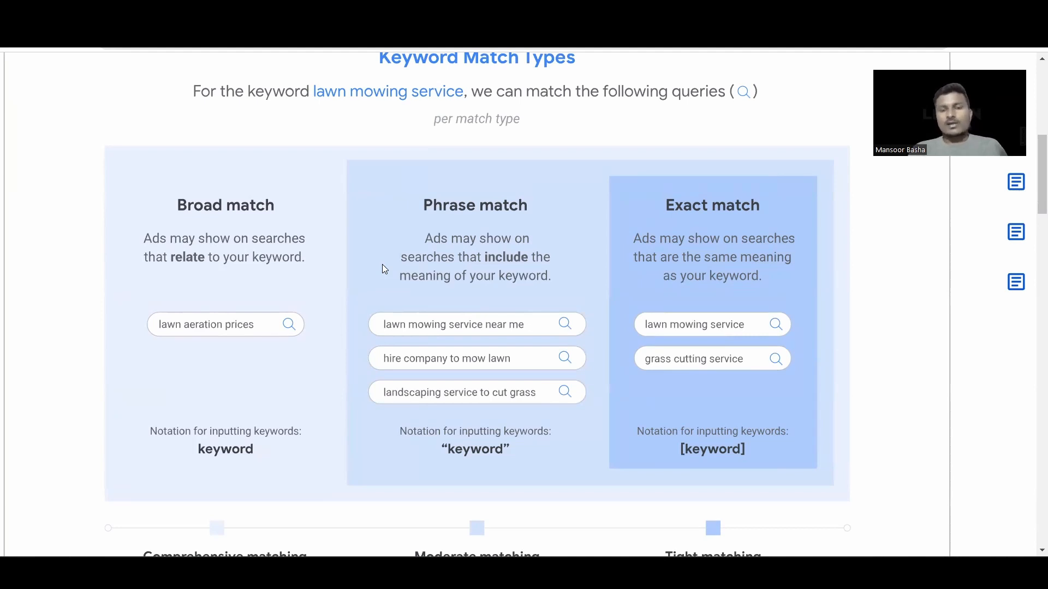
pyautogui.scroll(-1, 436, 246)
pyautogui.scroll(2, 437, 246)
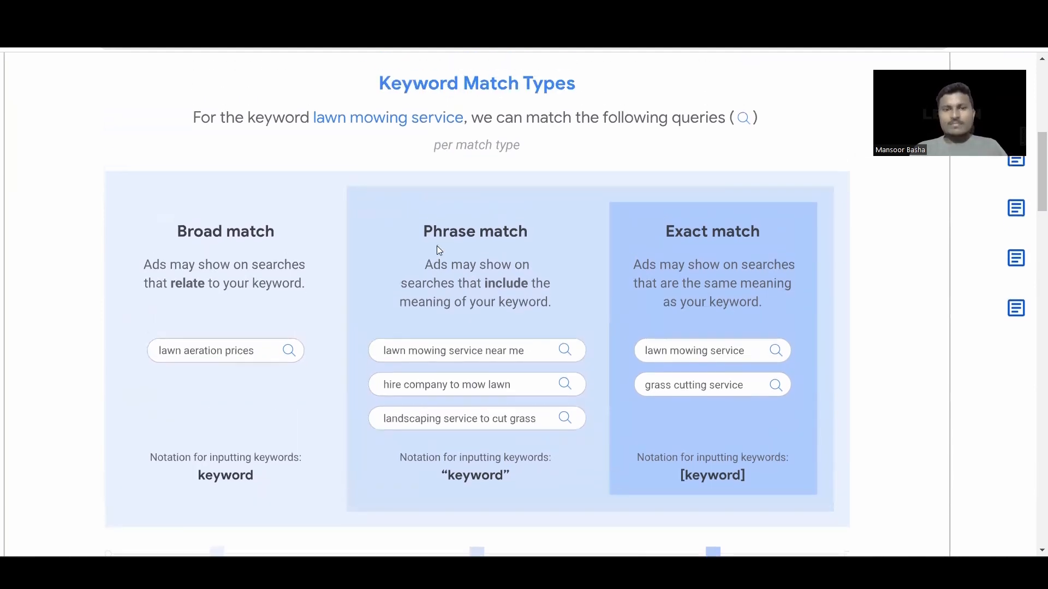
pyautogui.scroll(-1, 439, 250)
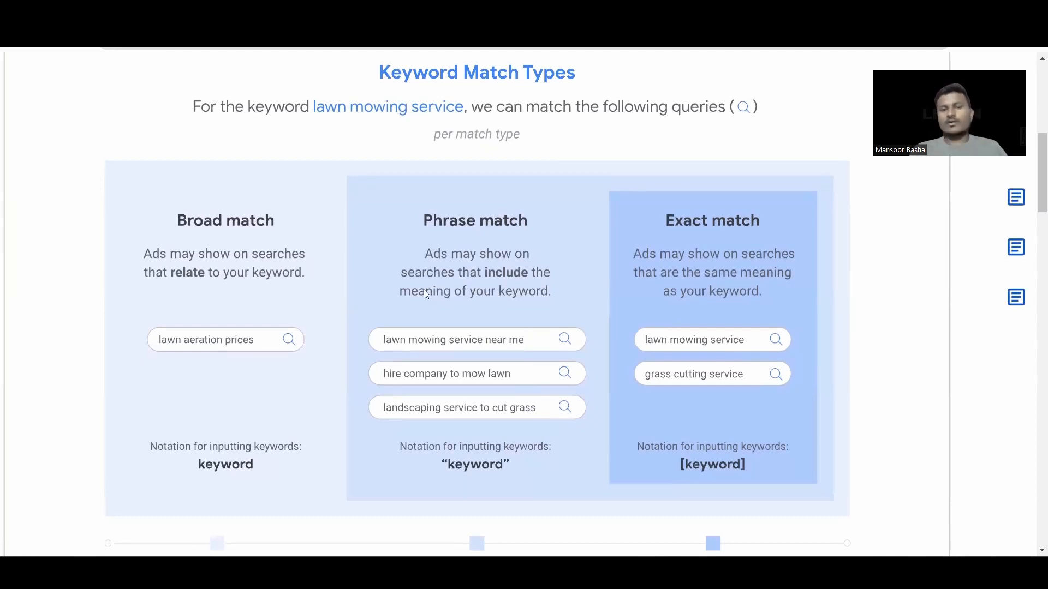
pyautogui.scroll(1, 426, 294)
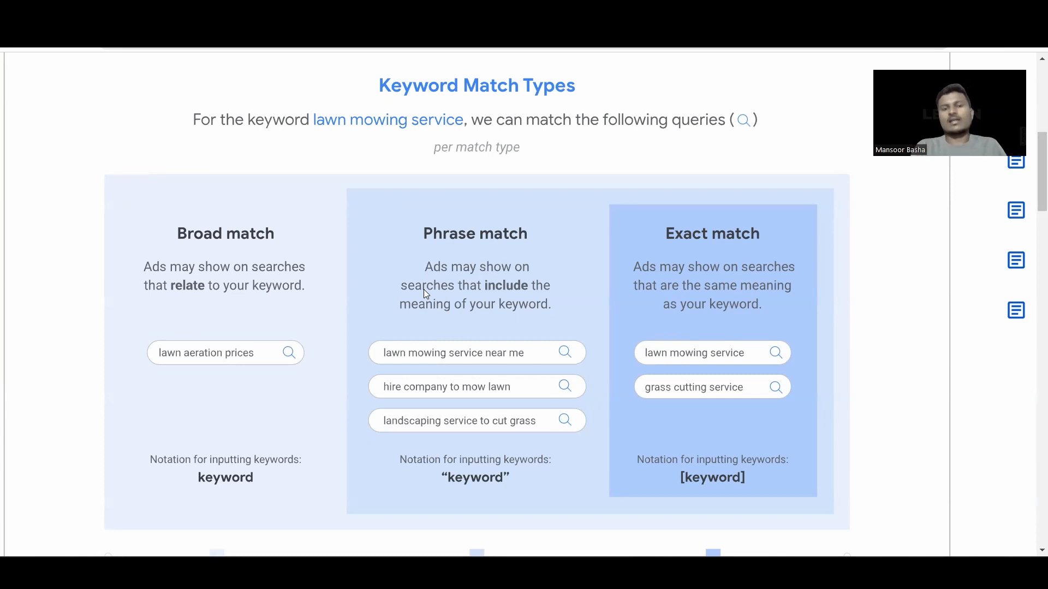
pyautogui.scroll(-1, 423, 290)
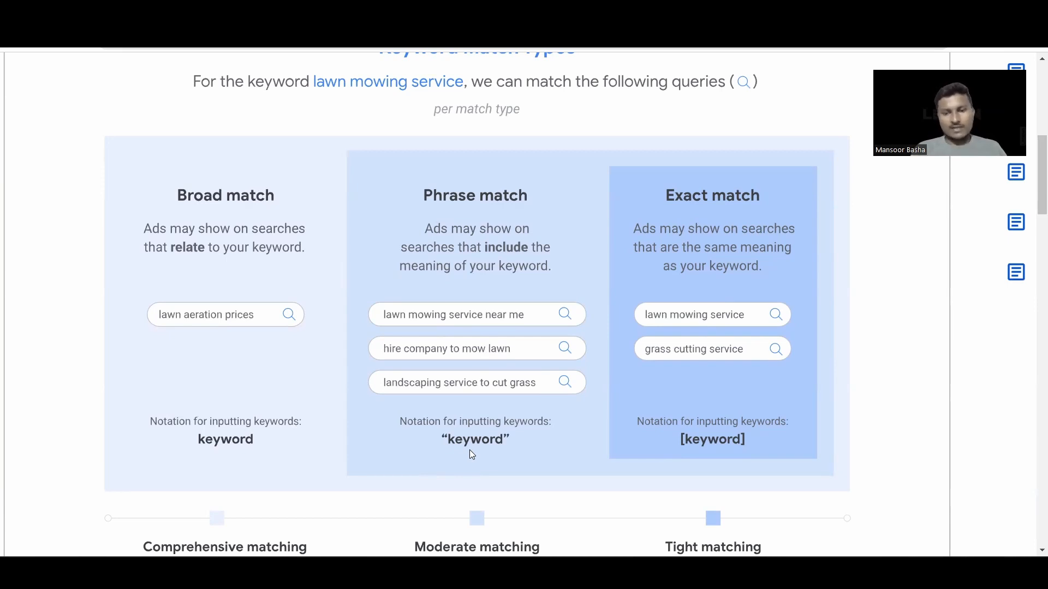
pyautogui.hscroll(1, 655, 417)
pyautogui.scroll(1, 655, 417)
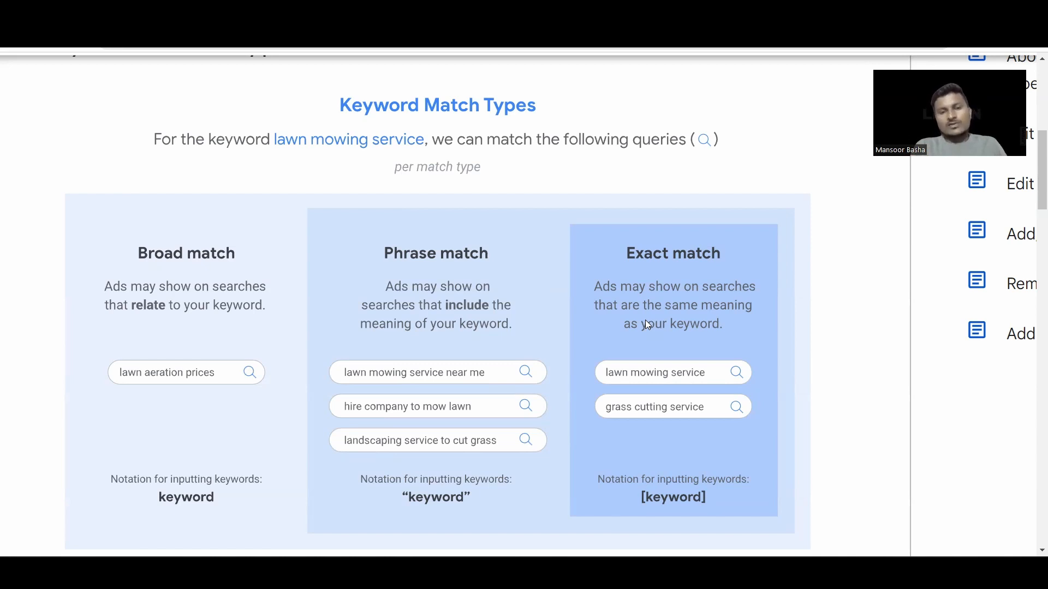
pyautogui.scroll(-2, 645, 320)
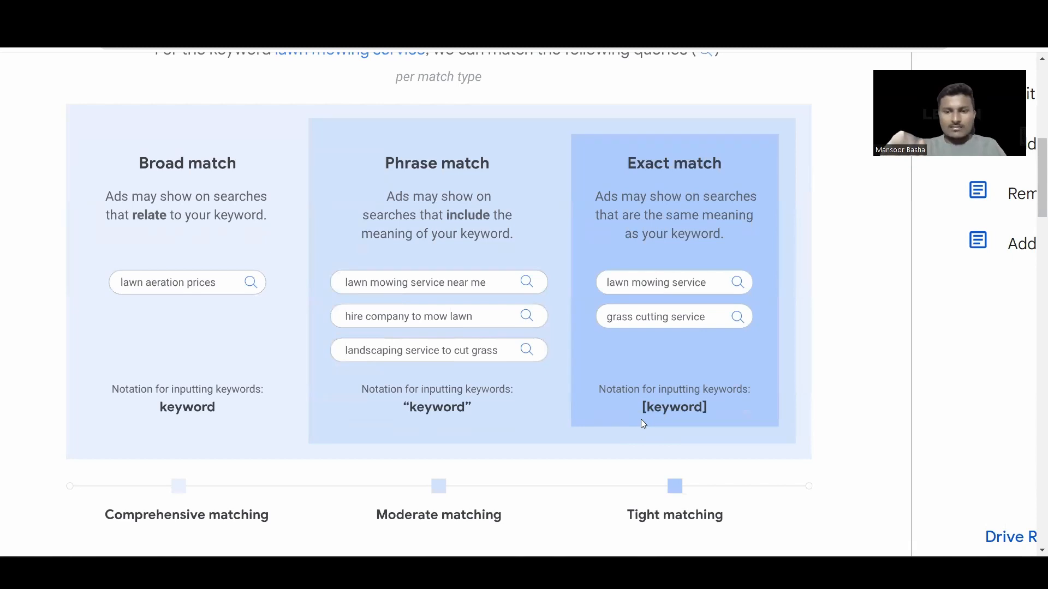
pyautogui.scroll(1, 642, 419)
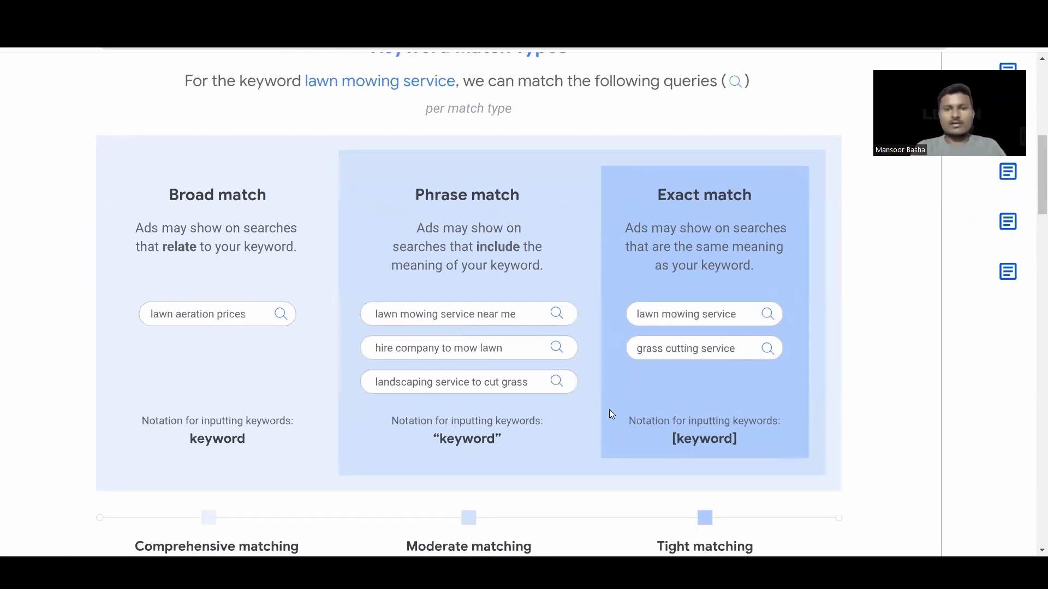
pyautogui.scroll(1, 610, 412)
# Step: Wrap "mutual funds" in double quotes and strip the trial square brackets from top mutual funds
pyautogui.hotkey('ctrl', 'shift', 'Tab')
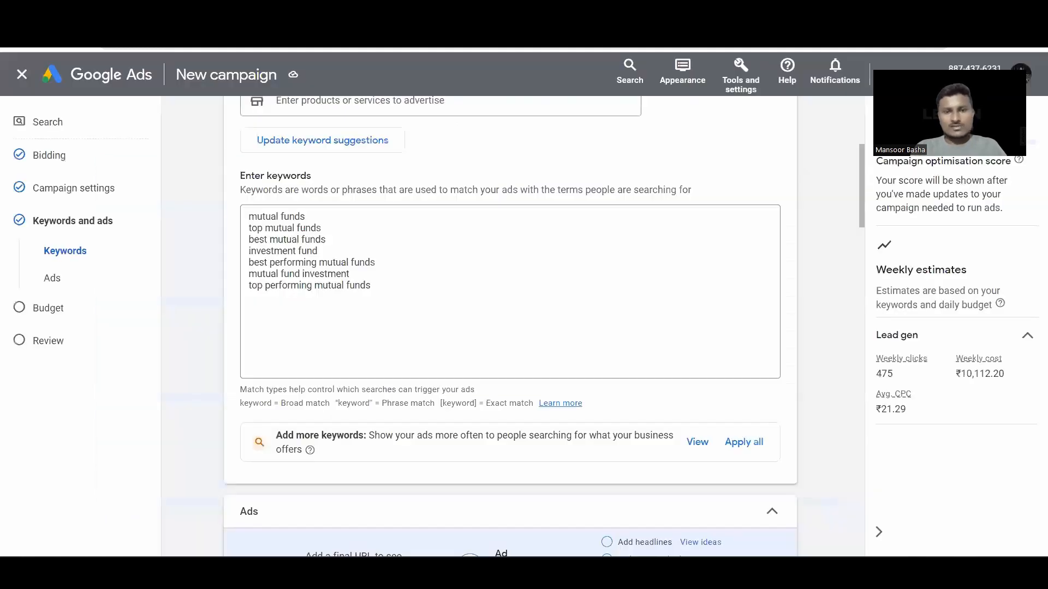
pyautogui.click(311, 218)
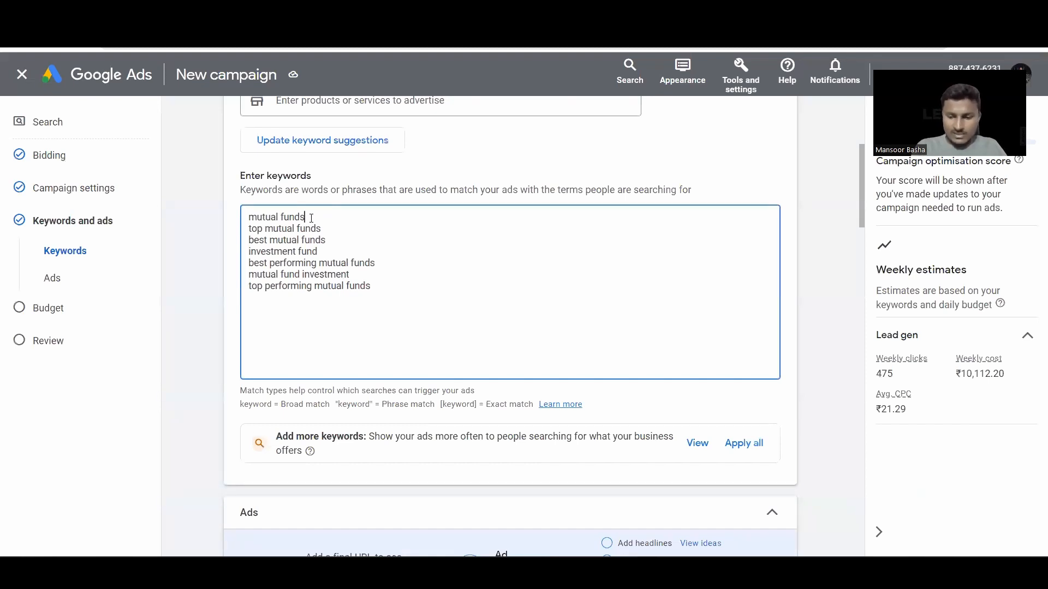
pyautogui.write('"')
pyautogui.press('Left')
pyautogui.press('Left')
pyautogui.press('Left')
pyautogui.press('Left')
pyautogui.press('Left')
pyautogui.press('Left')
pyautogui.press('Left')
pyautogui.press('Left')
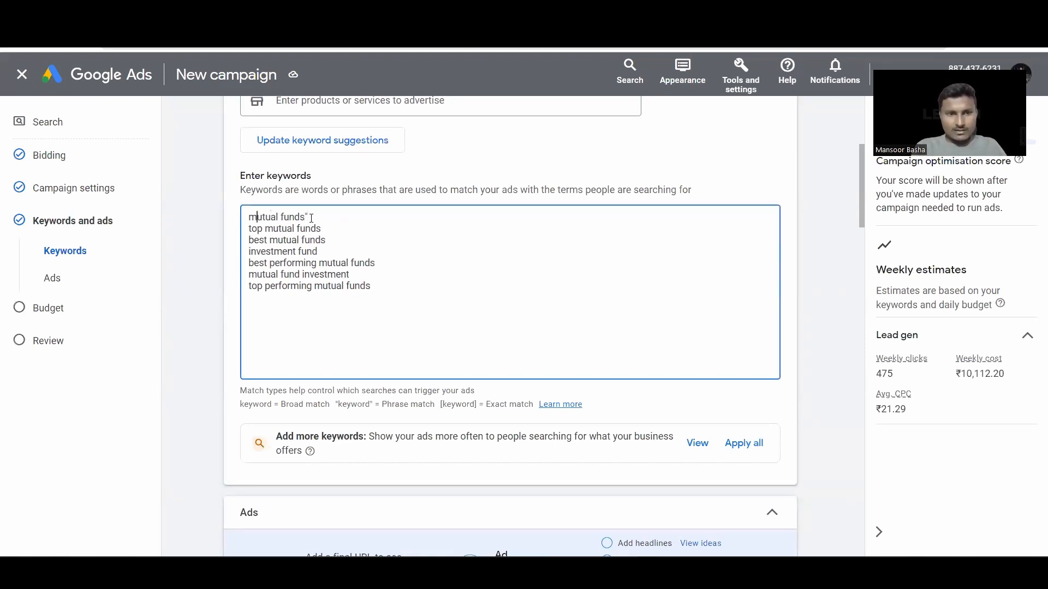
pyautogui.write('"')
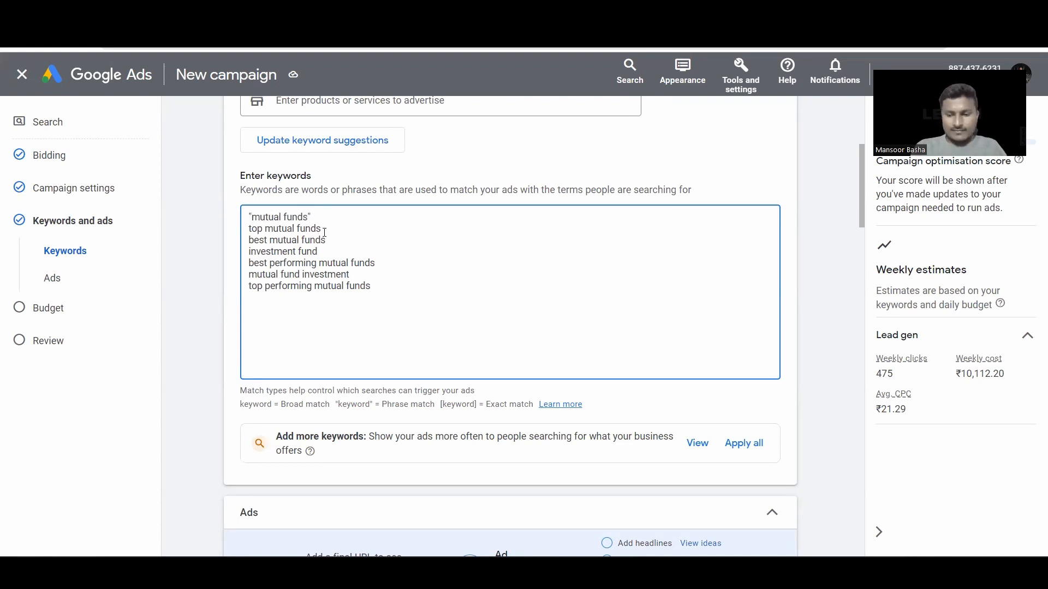
pyautogui.click(324, 231)
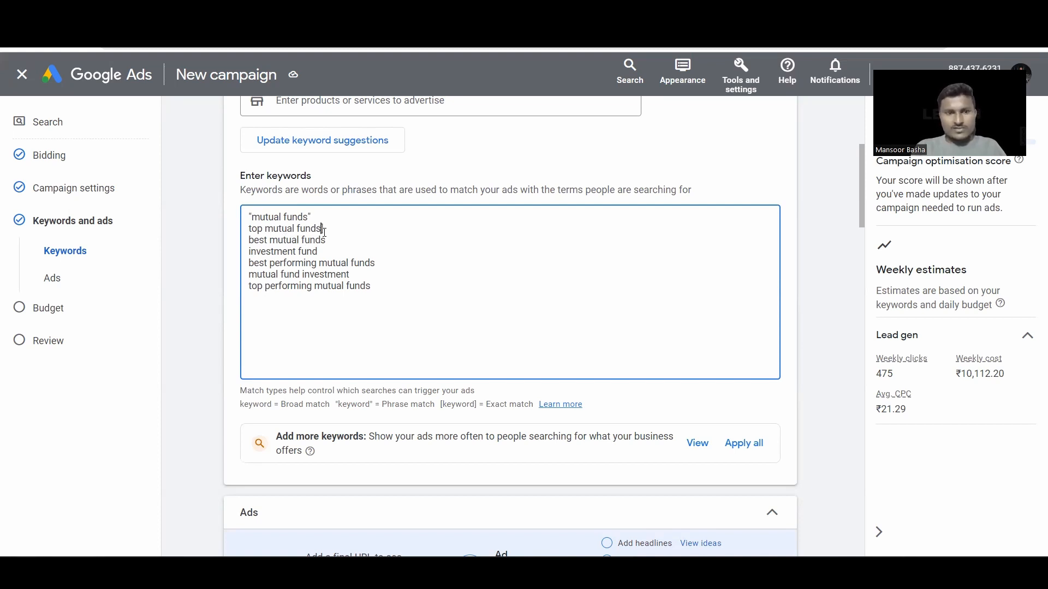
pyautogui.press('Left')
pyautogui.press('Left')
pyautogui.press('Left')
pyautogui.press('Left')
pyautogui.press('Left')
pyautogui.press('Left')
pyautogui.press('Left')
pyautogui.press('Left')
pyautogui.press('Left')
pyautogui.press('Left')
pyautogui.press('Left')
pyautogui.press('Left')
pyautogui.press('Left')
pyautogui.press('Left')
pyautogui.press('Left')
pyautogui.press('Left')
pyautogui.write('[')
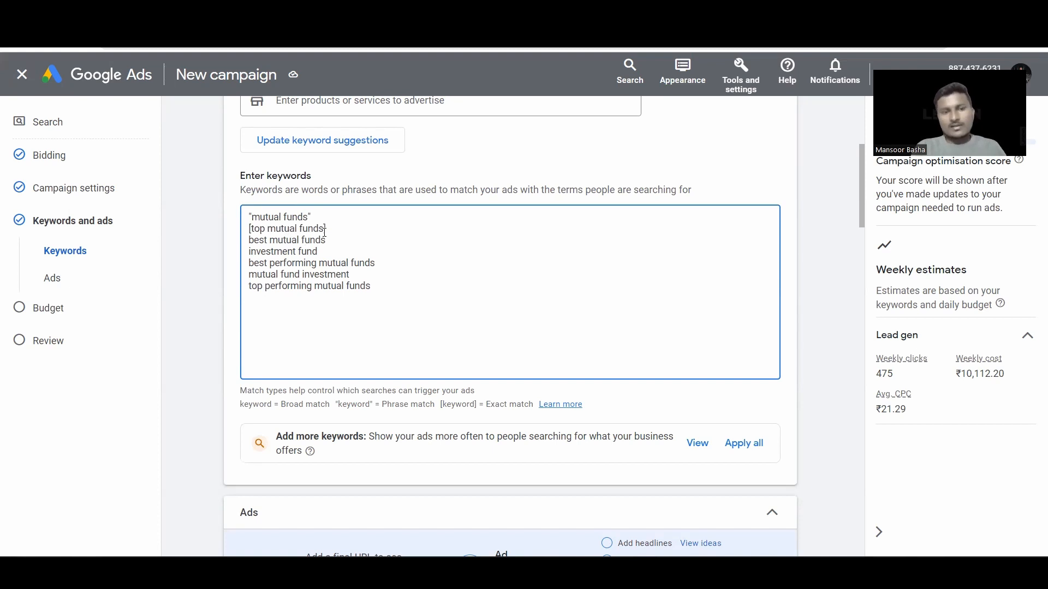
pyautogui.click(333, 227)
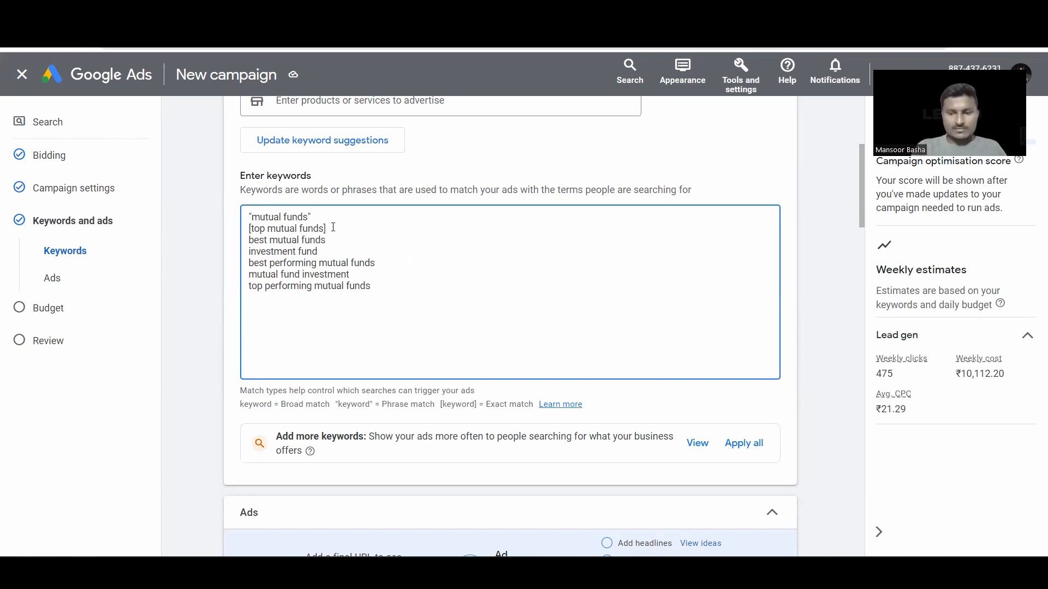
pyautogui.press('BackSpace')
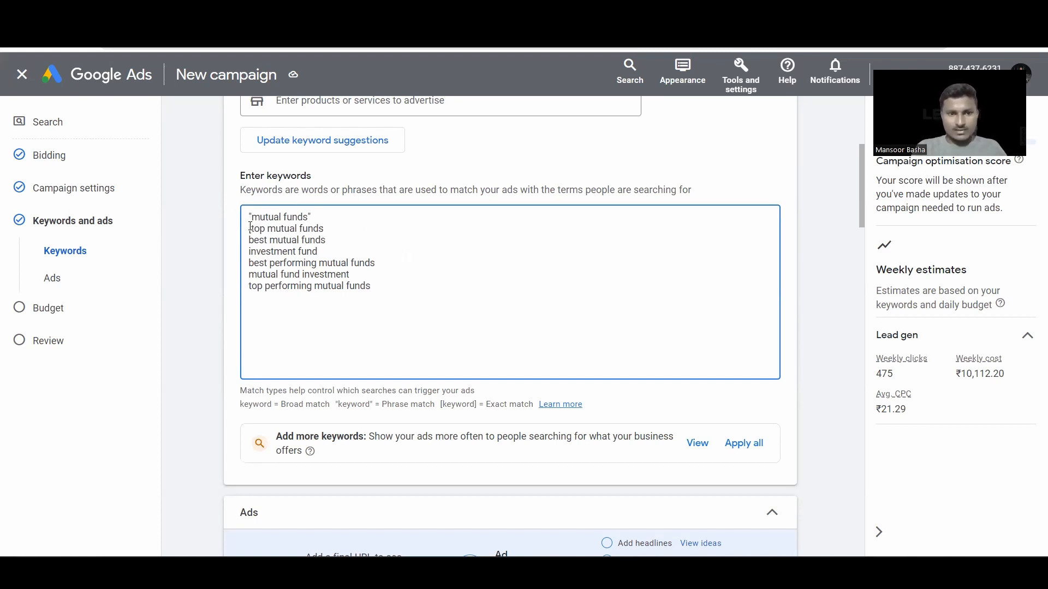
pyautogui.press('Delete')
pyautogui.click(315, 217)
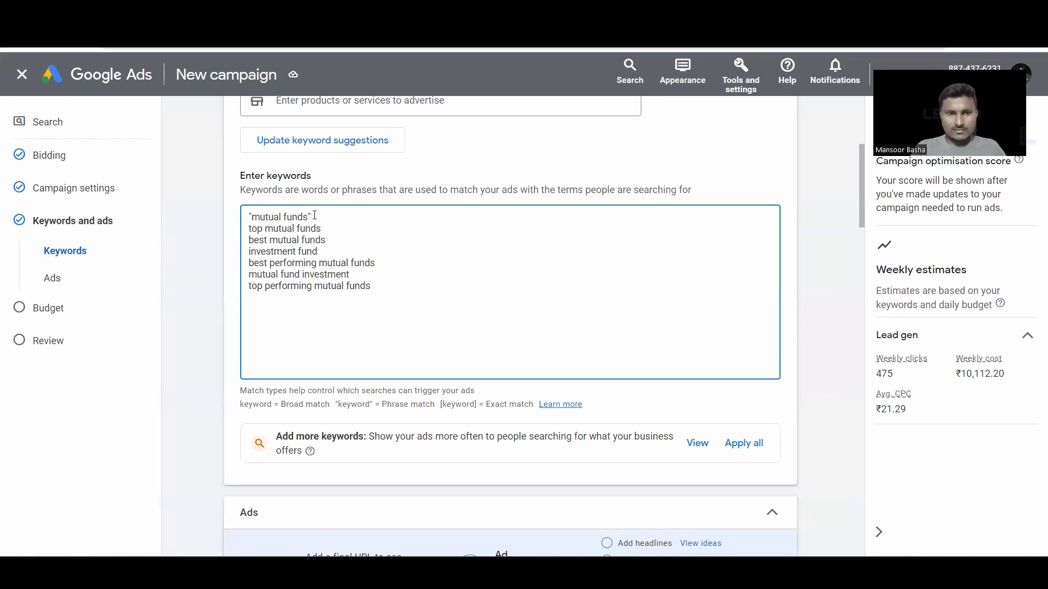
pyautogui.click(251, 218)
pyautogui.press('BackSpace')
pyautogui.click(309, 218)
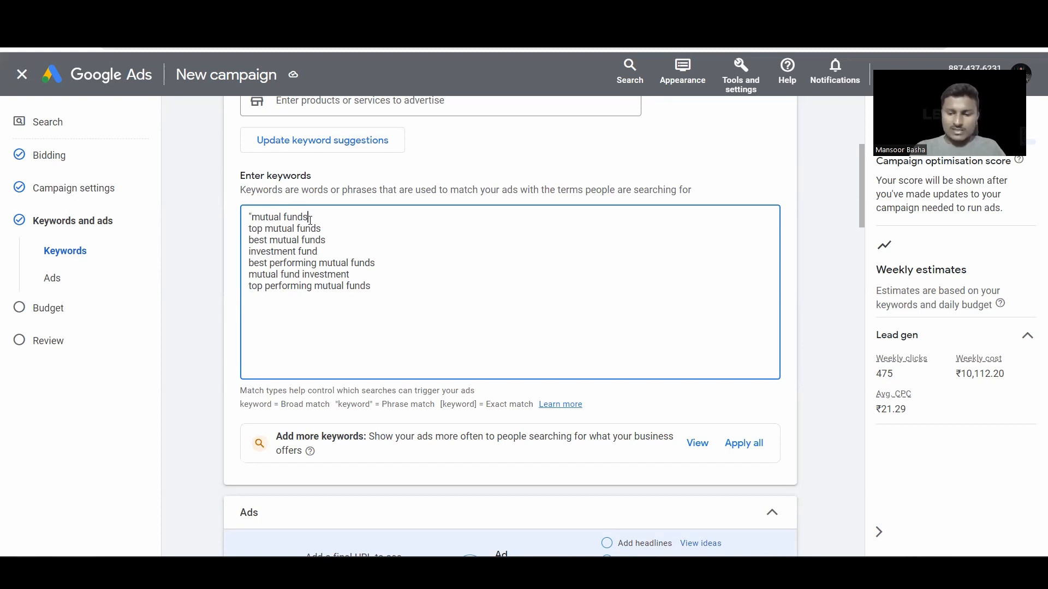
# Step: Finish quoting "mutual funds", then quote "top mutual funds" and "best mutual funds" as phrase match
pyautogui.write('"')
pyautogui.click(328, 230)
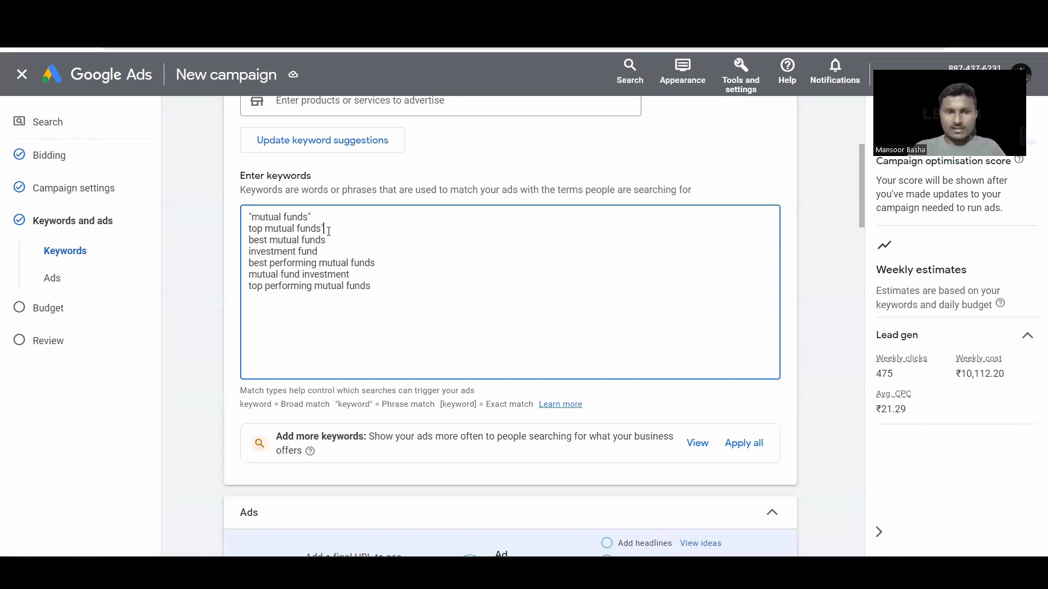
pyautogui.click(249, 231)
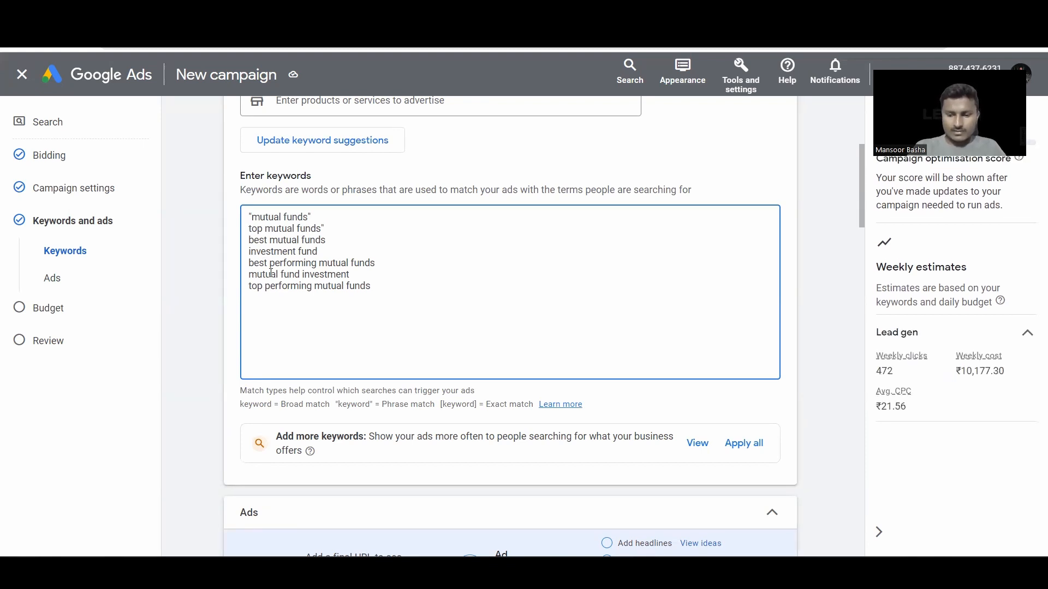
pyautogui.write('"')
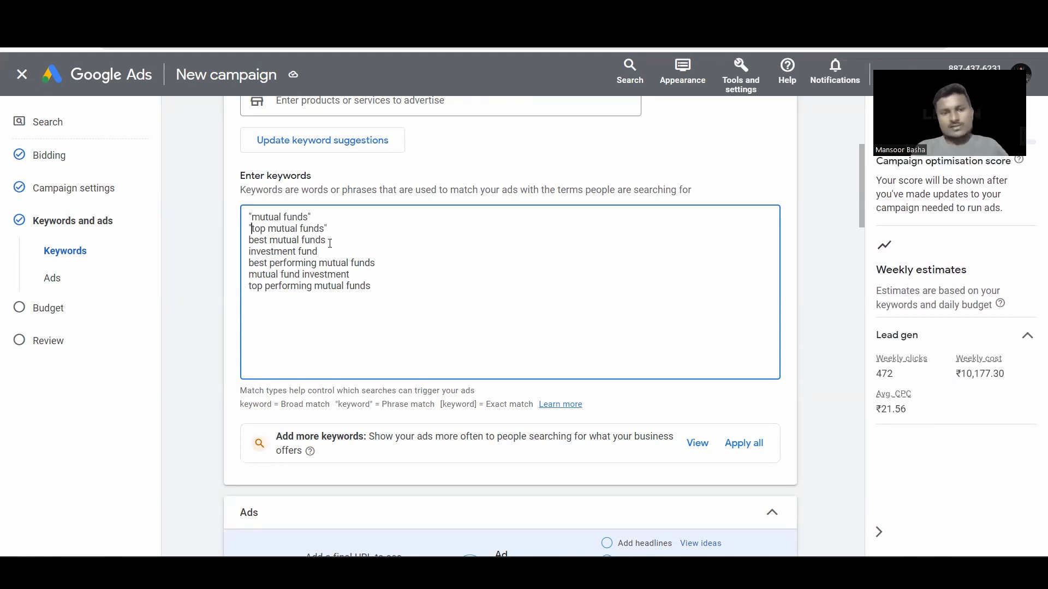
pyautogui.click(330, 243)
pyautogui.write('"')
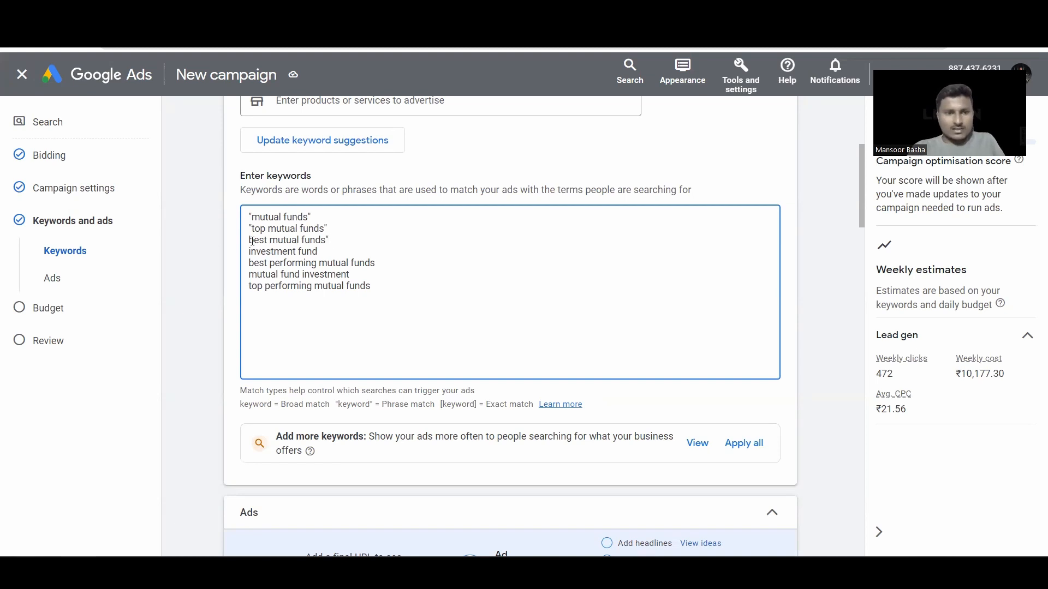
pyautogui.click(249, 240)
pyautogui.write('"')
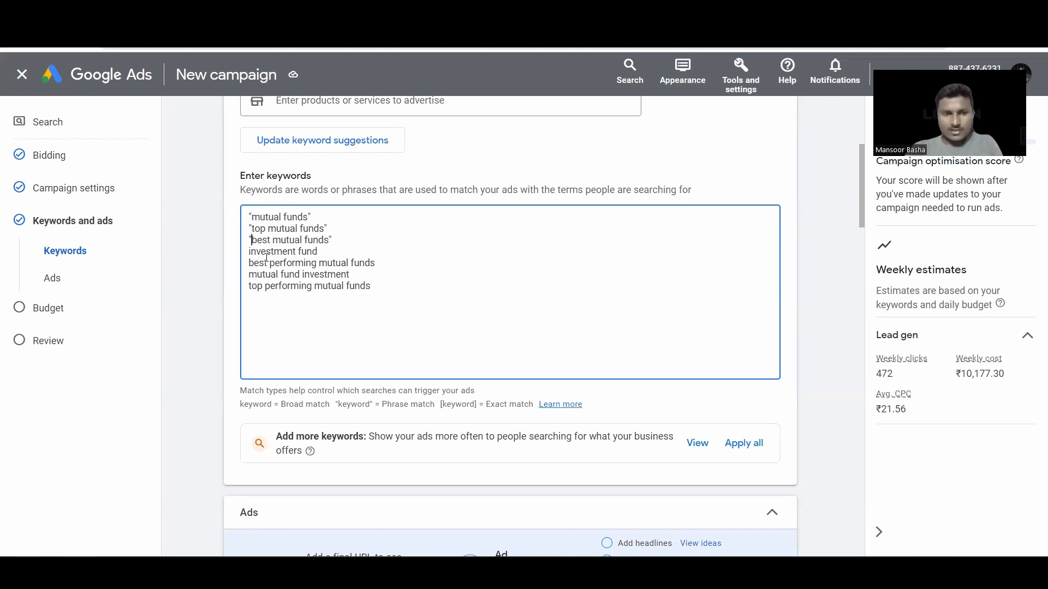
pyautogui.rightClick(492, 267)
pyautogui.click(426, 293)
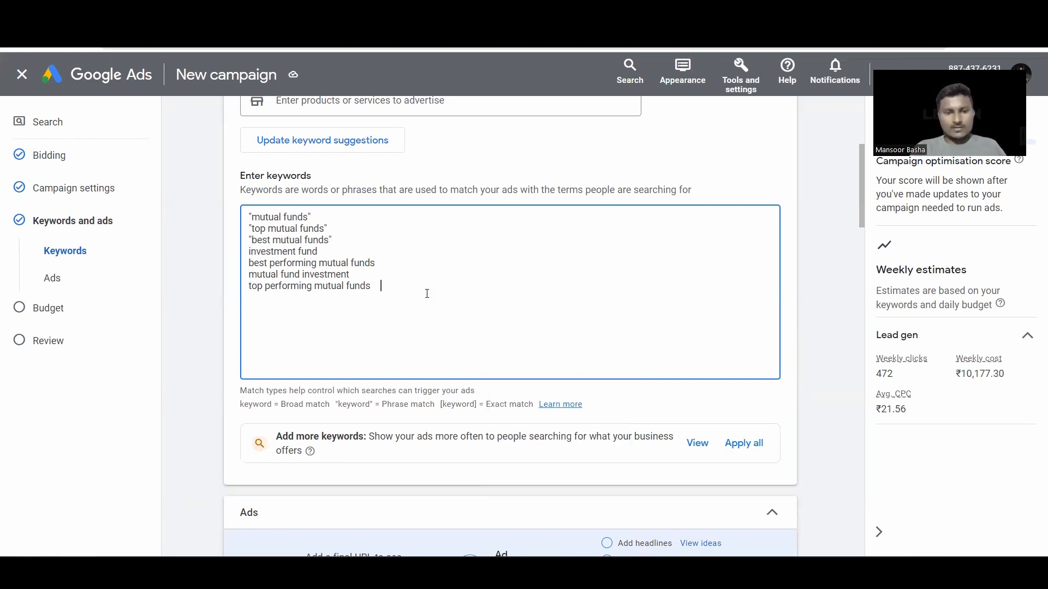
pyautogui.scroll(-4, 480, 314)
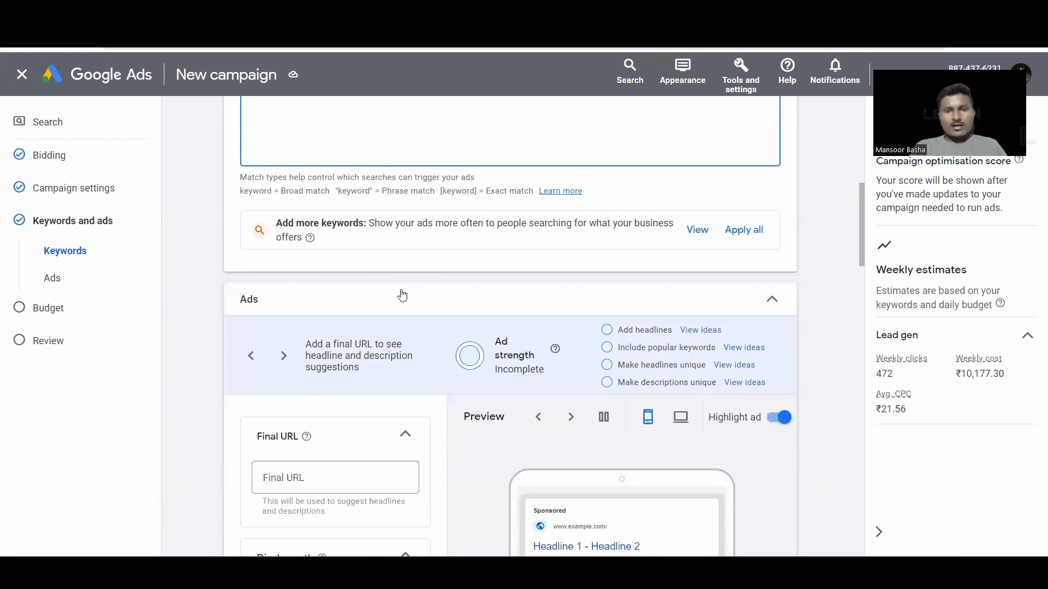
# Step: Scroll down to the Ads section and put the cursor in the empty Final URL field
pyautogui.scroll(-1, 398, 295)
pyautogui.scroll(-1, 398, 296)
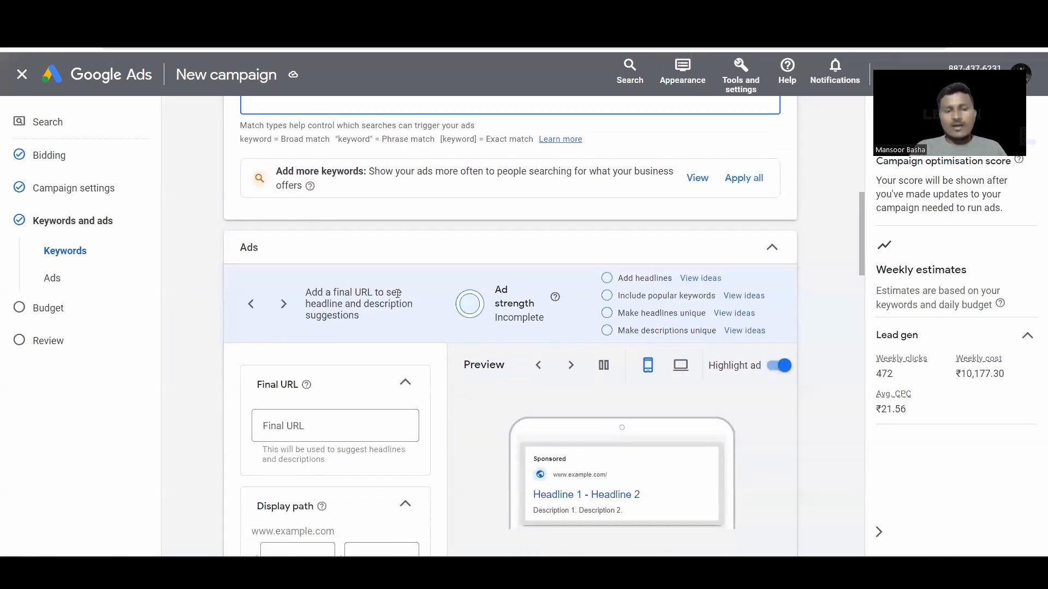
pyautogui.scroll(-1, 397, 295)
pyautogui.scroll(-1, 373, 287)
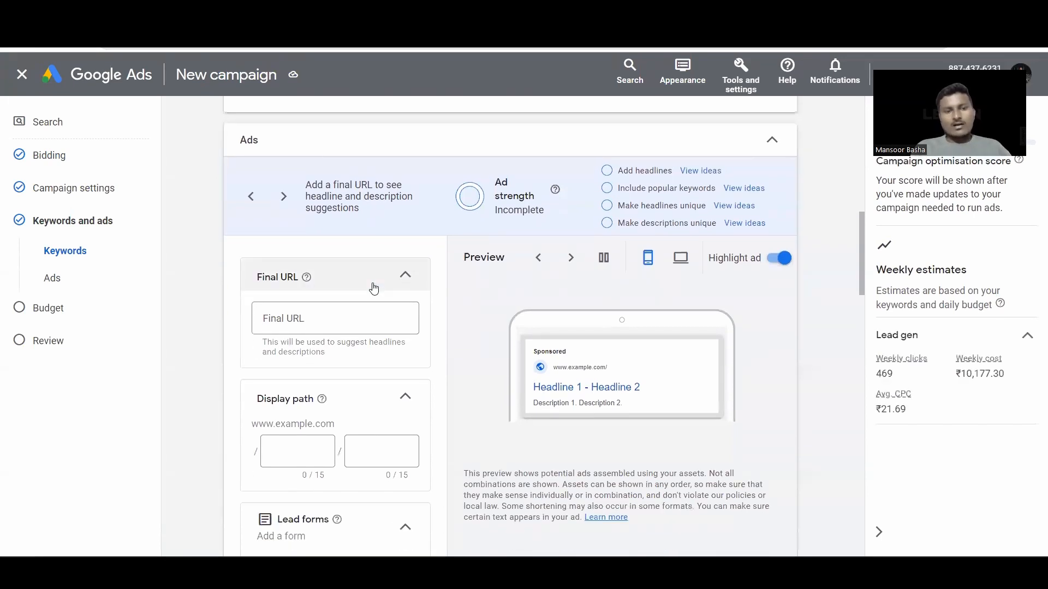
pyautogui.scroll(-1, 374, 288)
pyautogui.click(302, 286)
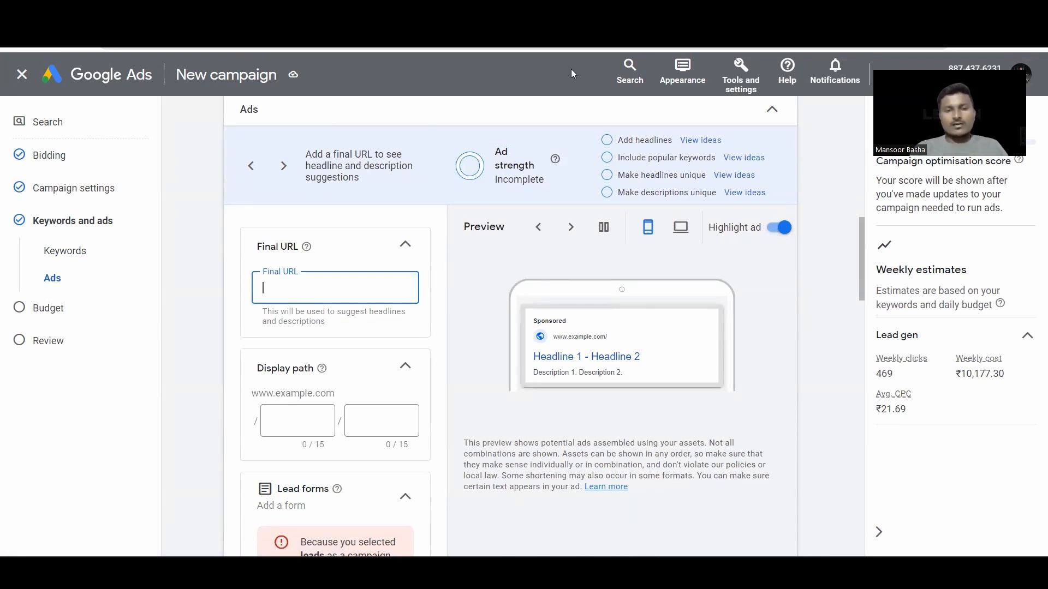
# Step: Copy the iNVESTT.in site address and return to the ad's Final URL field
pyautogui.click(620, 12)
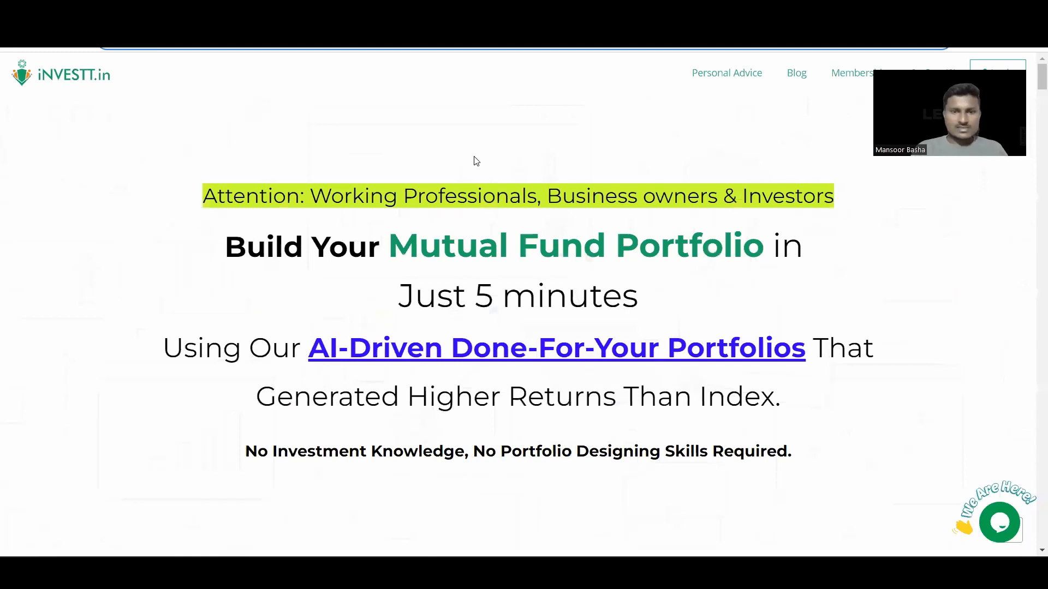
pyautogui.click(230, 90)
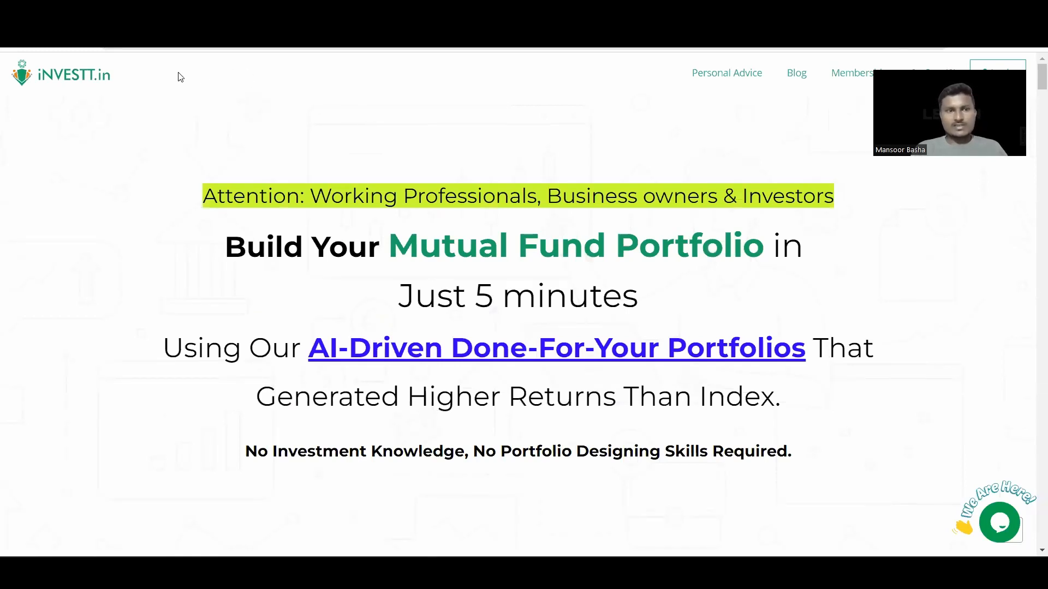
pyautogui.click(185, 49)
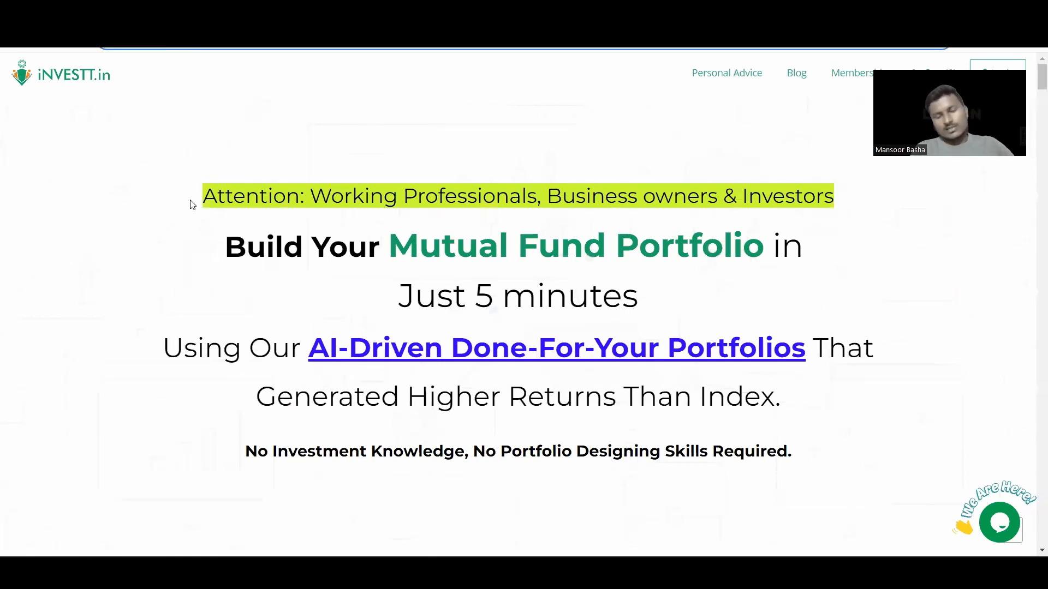
pyautogui.hotkey('ctrl', 'Tab')
pyautogui.click(304, 279)
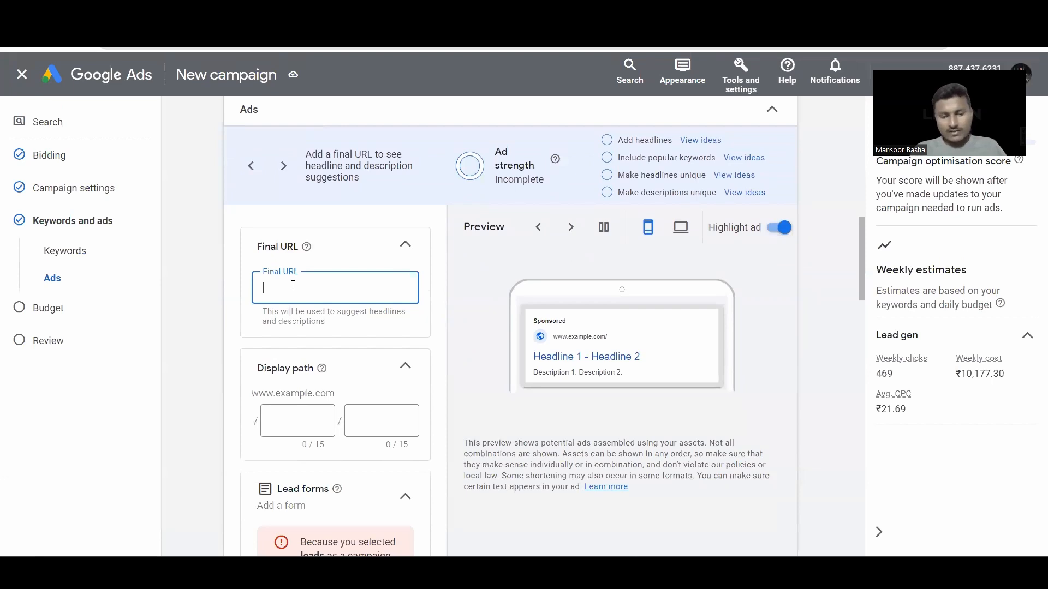
pyautogui.write('https://investt.info/')
pyautogui.click(475, 279)
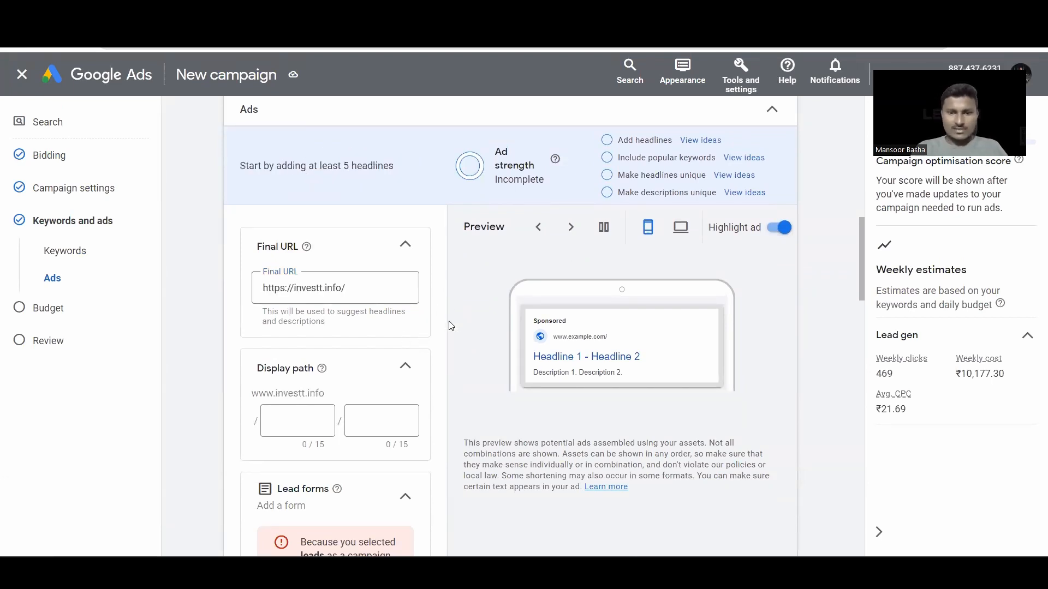
pyautogui.scroll(-2, 448, 320)
# Step: Enter the display path Mutual / Funds and collapse the Lead forms section
pyautogui.click(290, 300)
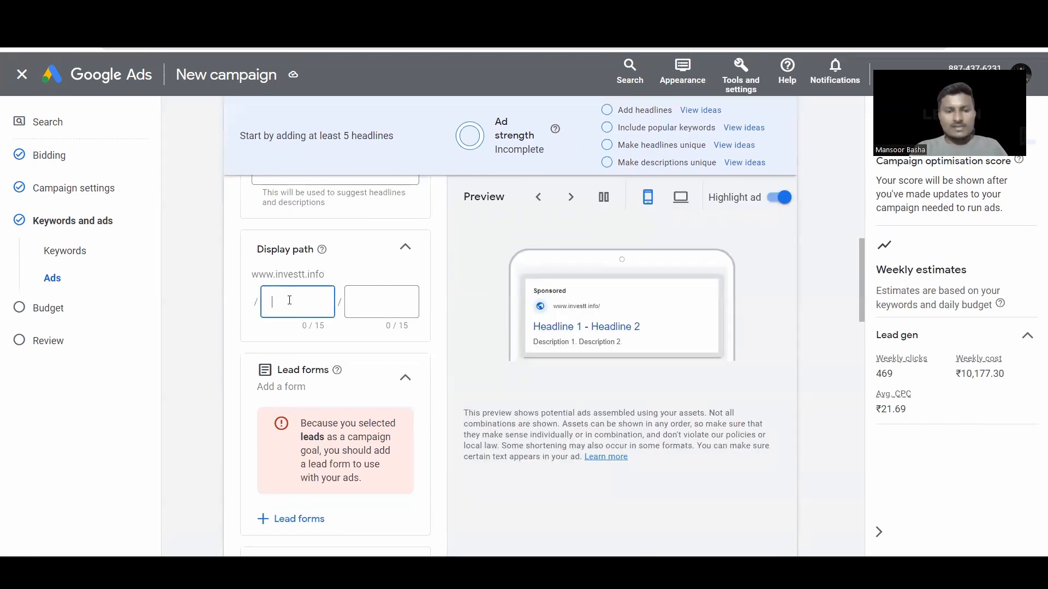
pyautogui.scroll(1, 289, 301)
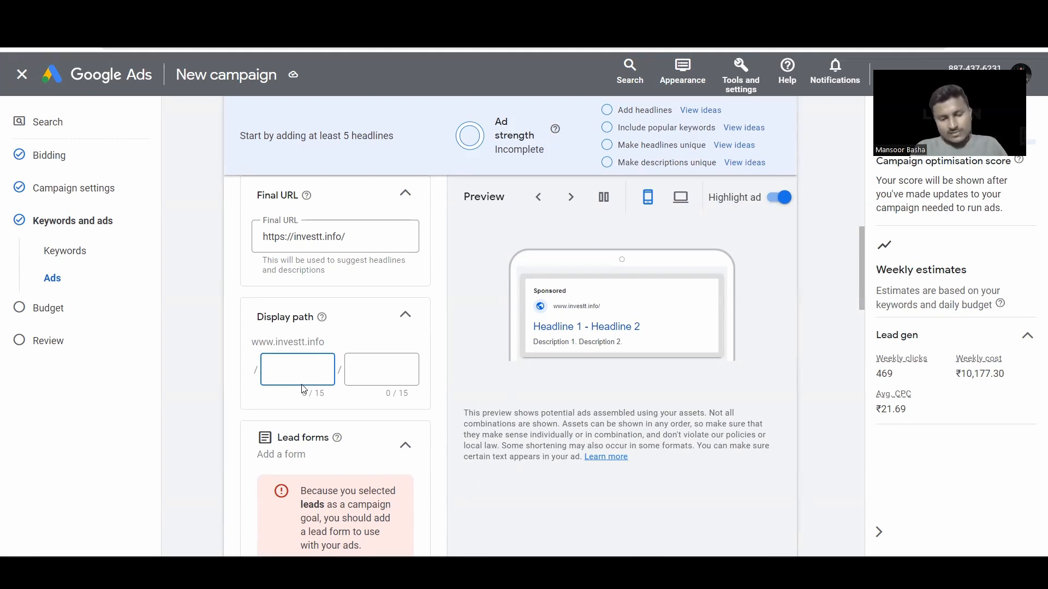
pyautogui.press('capslock')
pyautogui.press('capslock')
pyautogui.write('Mu')
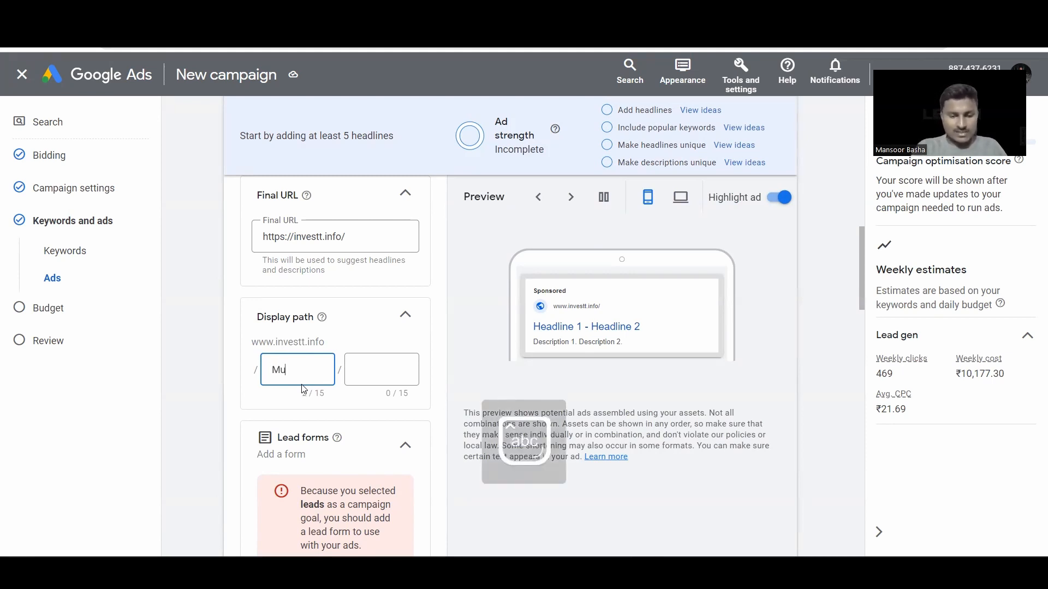
pyautogui.write('tual')
pyautogui.click(361, 370)
pyautogui.write('Funds')
pyautogui.scroll(-1, 350, 411)
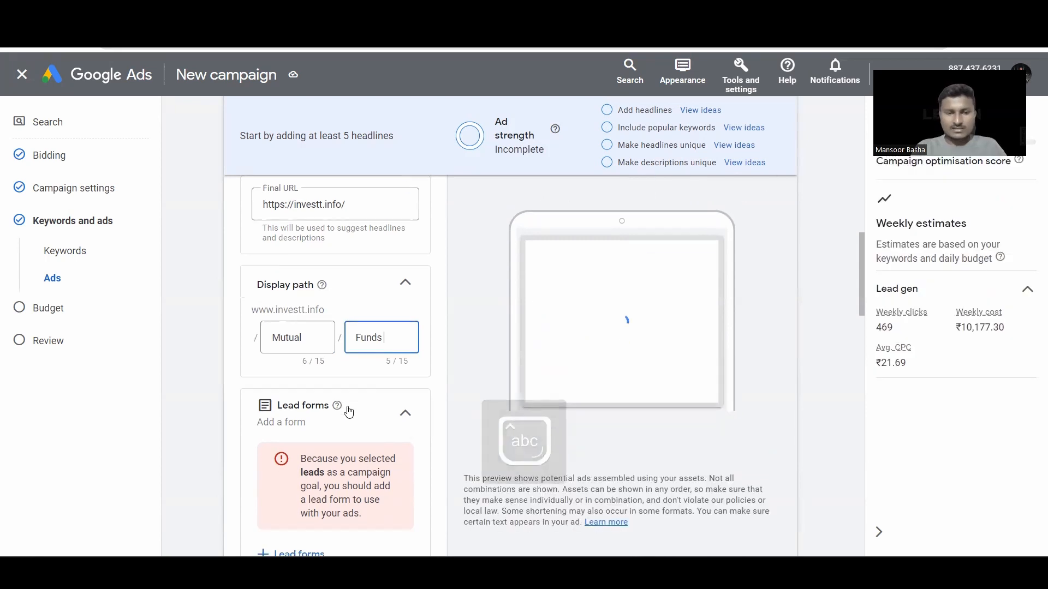
pyautogui.click(407, 369)
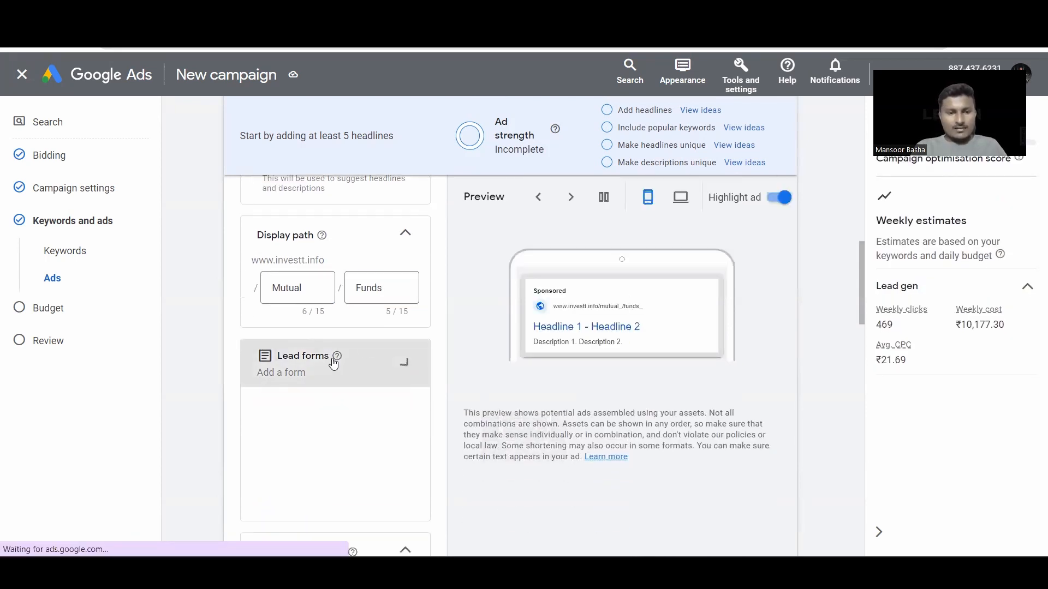
# Step: Scroll down to the empty headline fields and switch to the Keywords spreadsheet
pyautogui.scroll(-2, 331, 363)
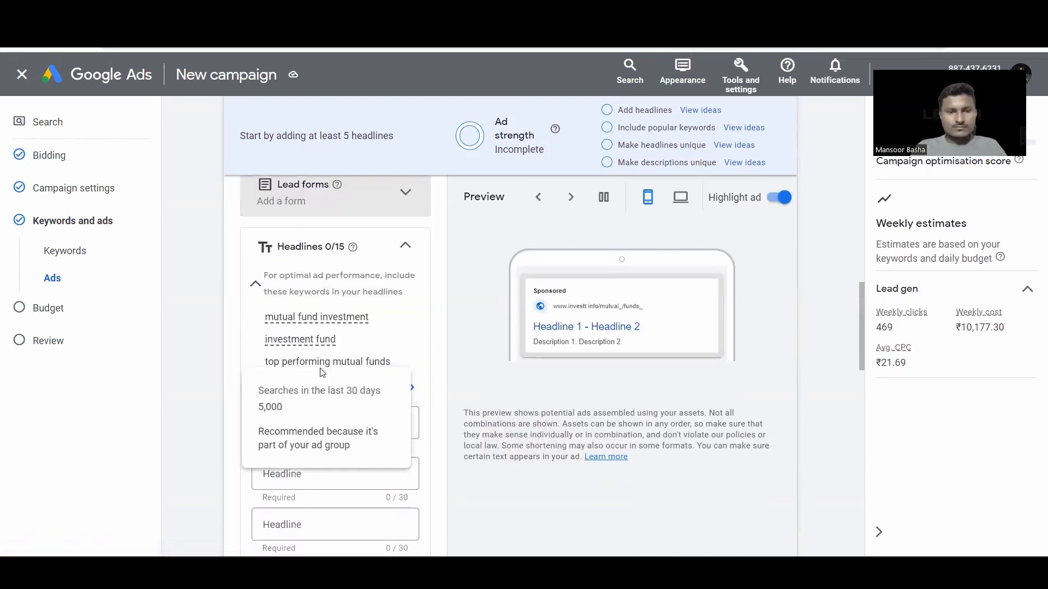
pyautogui.scroll(-2, 468, 362)
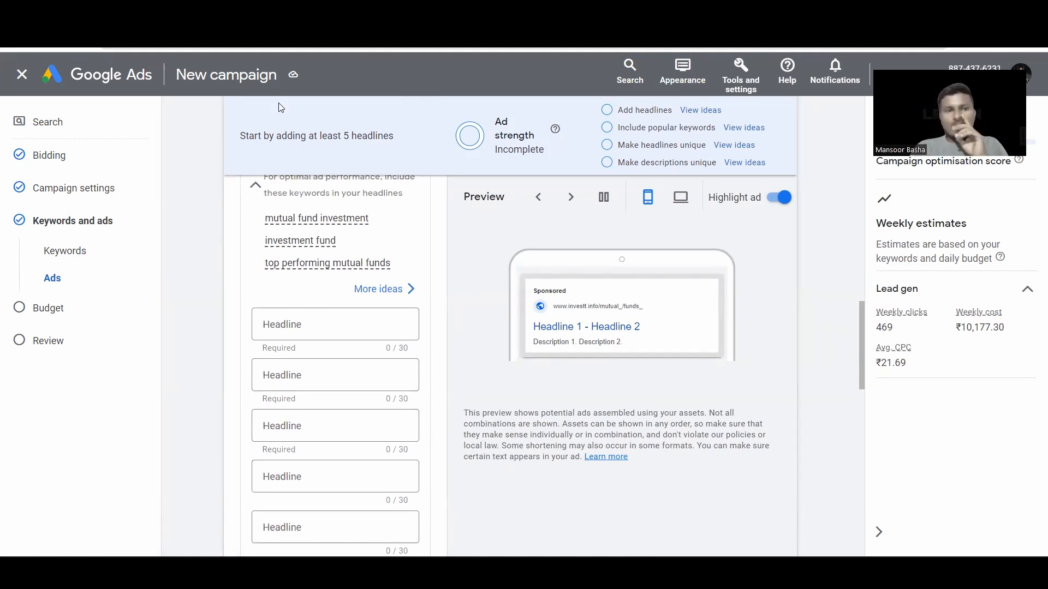
pyautogui.click(382, 13)
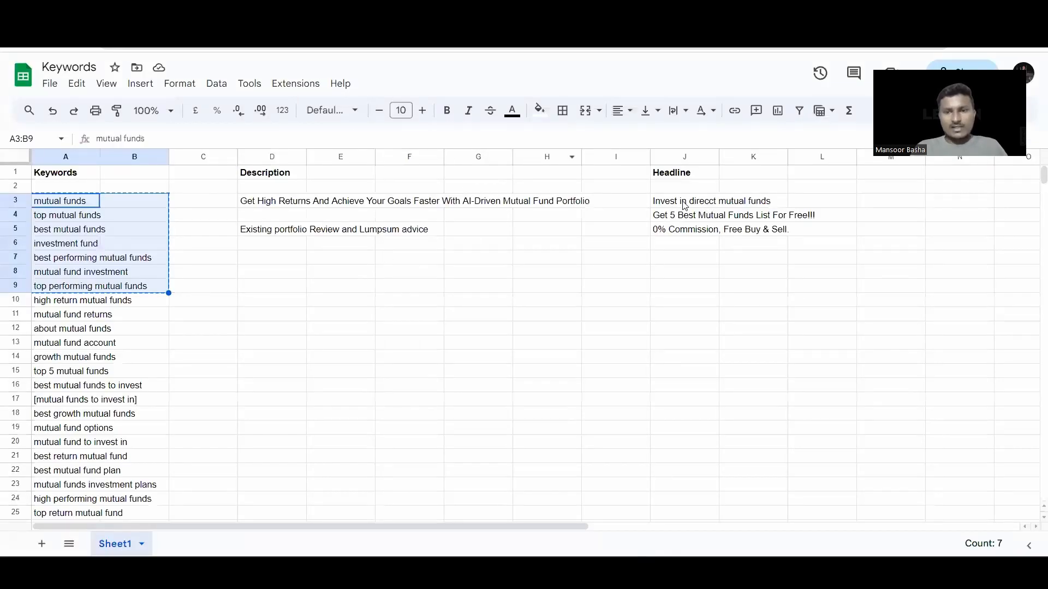
# Step: Copy the J3 headline and paste "Invest in direcct mutual funds" into Headline 1
pyautogui.click(685, 205)
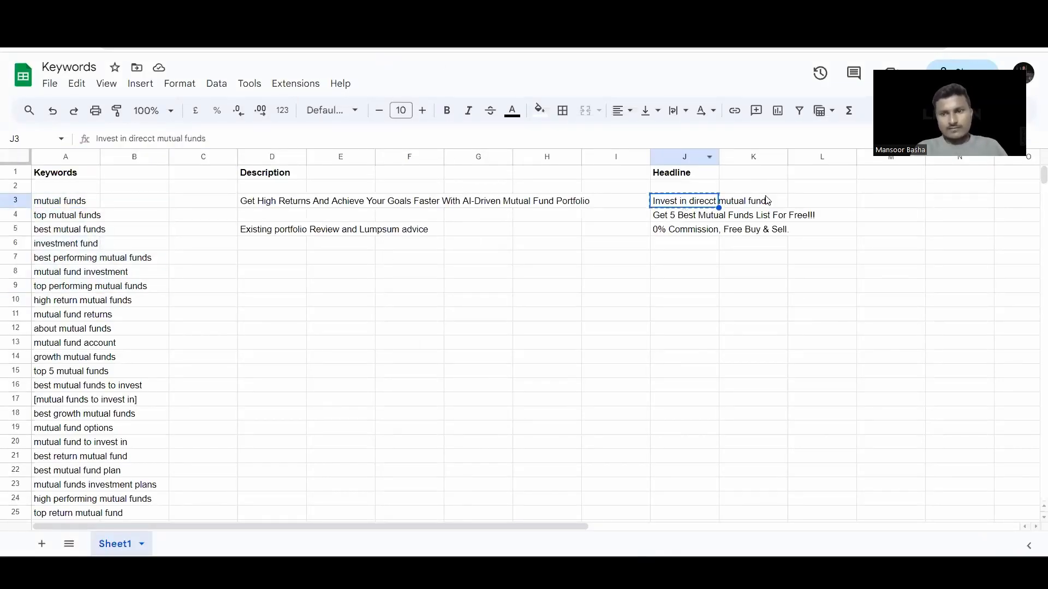
pyautogui.doubleClick(767, 199)
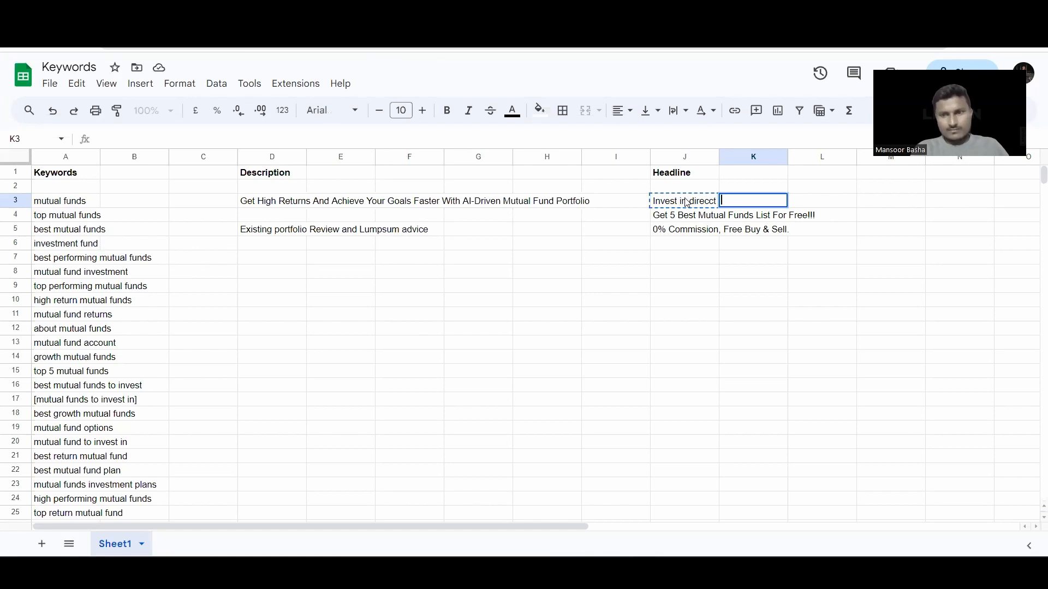
pyautogui.click(691, 277)
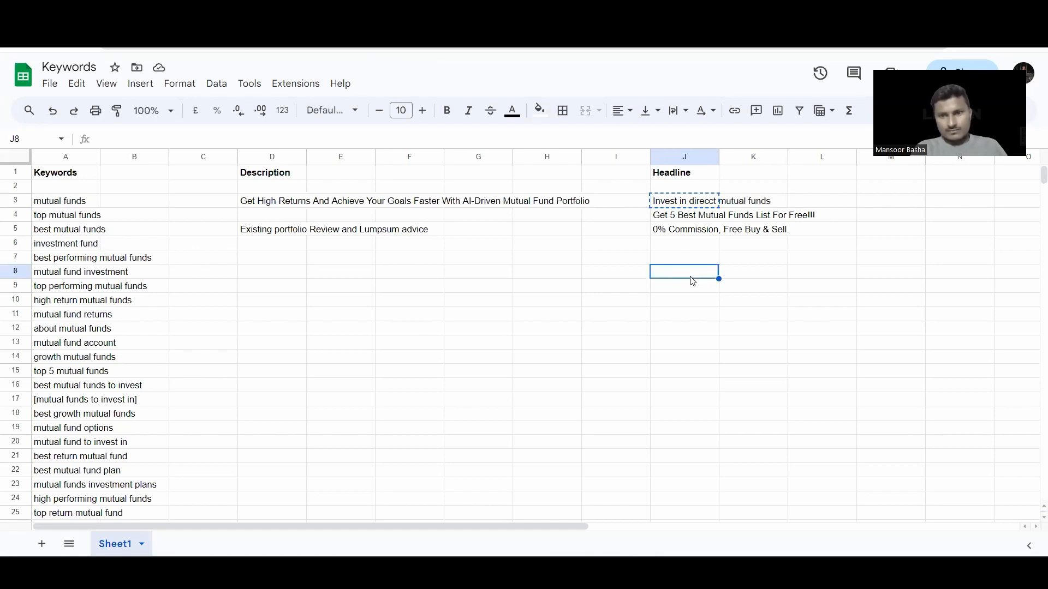
pyautogui.click(681, 202)
pyautogui.moveTo(208, 138); pyautogui.dragTo(76, 143)
pyautogui.hotkey('ctrl', 'c')
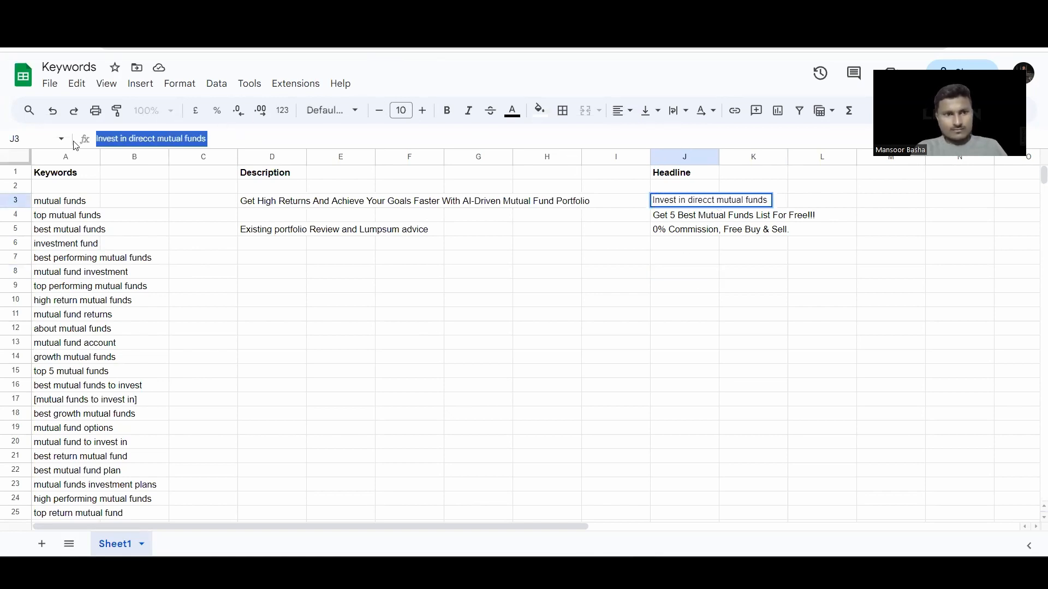
pyautogui.hotkey('ctrl', 'Tab')
pyautogui.click(349, 327)
pyautogui.hotkey('ctrl', 'v')
# Step: Copy the J4 headline from the sheet and paste it into Headline 2
pyautogui.click(322, 375)
pyautogui.hotkey('alt', 'Tab')
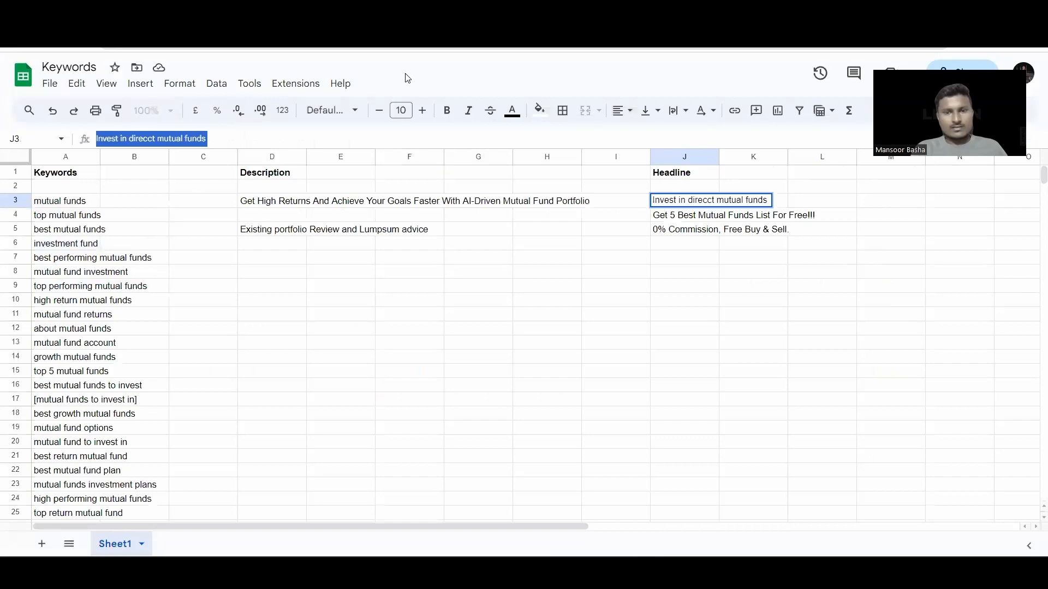
pyautogui.click(717, 216)
pyautogui.hotkey('ctrl', 'c')
pyautogui.hotkey('alt', 'Tab')
pyautogui.click(306, 372)
pyautogui.hotkey('ctrl', 'v')
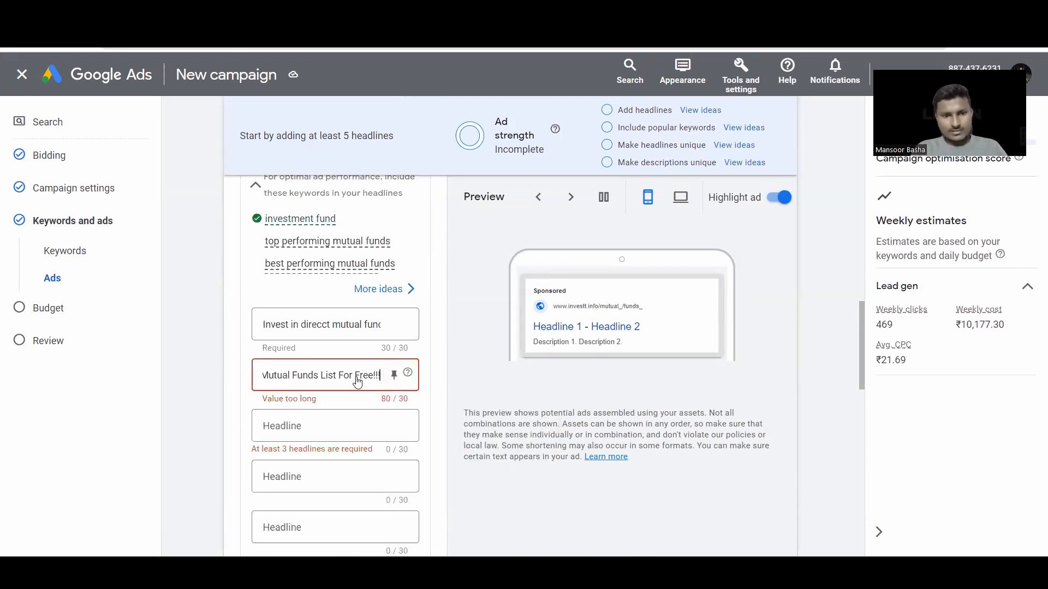
# Step: Delete the trailing " Free!!" from the overlong second headline and return to the Keywords sheet
pyautogui.click(284, 389)
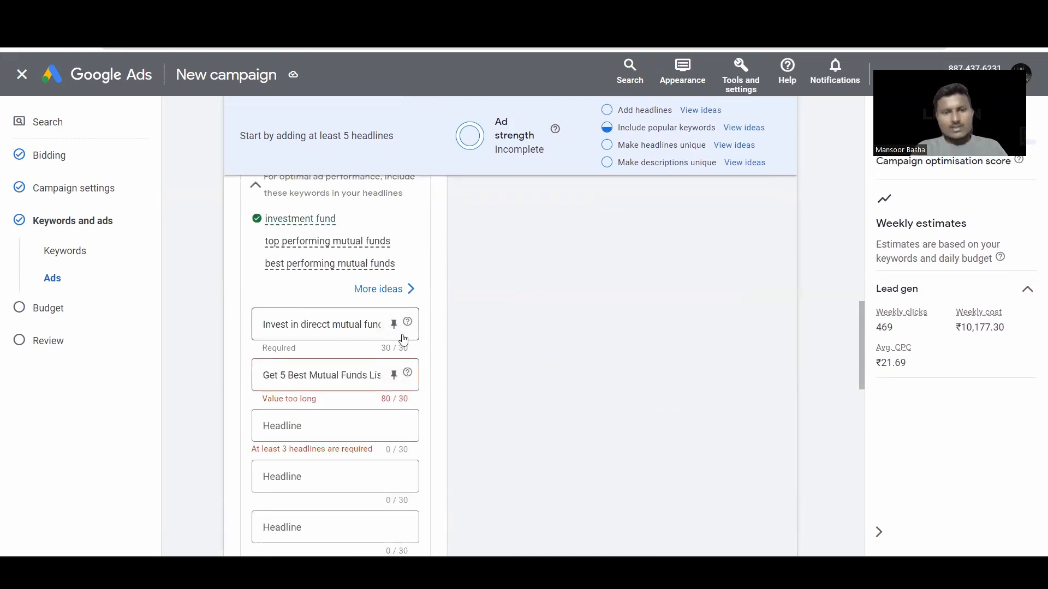
pyautogui.click(397, 329)
pyautogui.scroll(-1, 342, 372)
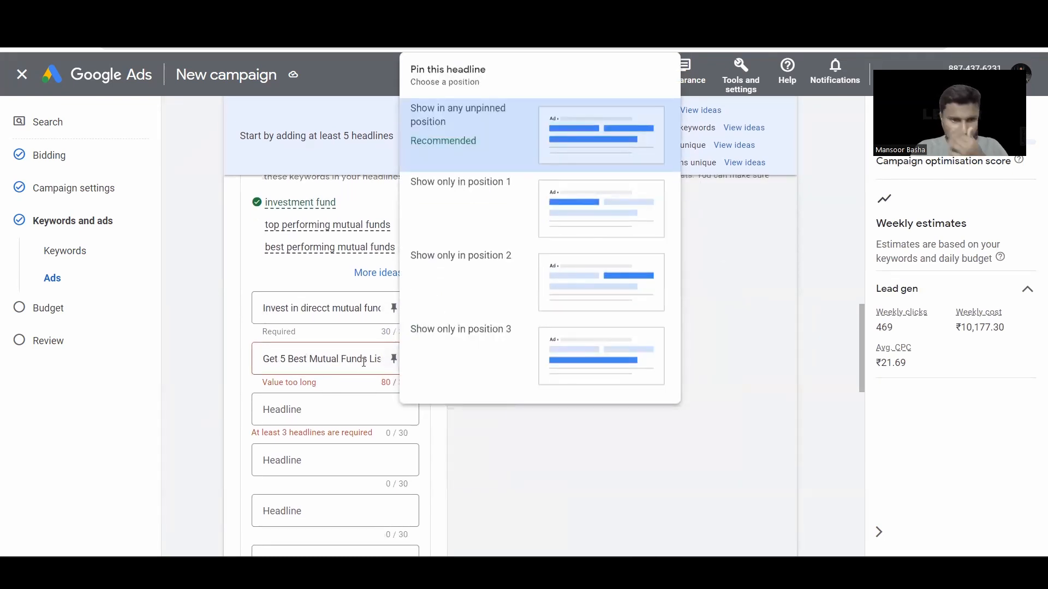
pyautogui.click(364, 361)
pyautogui.press('BackSpace')
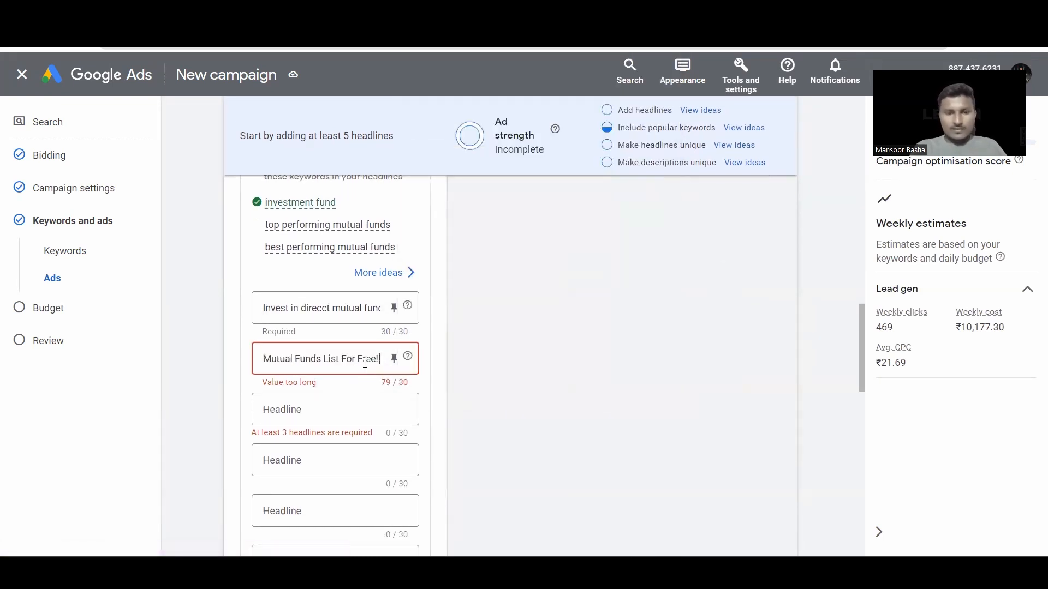
pyautogui.press('BackSpace')
pyautogui.press('BackSpace')
pyautogui.press('BackSpace')
pyautogui.press('BackSpace')
pyautogui.press('BackSpace')
pyautogui.press('BackSpace')
pyautogui.press('BackSpace')
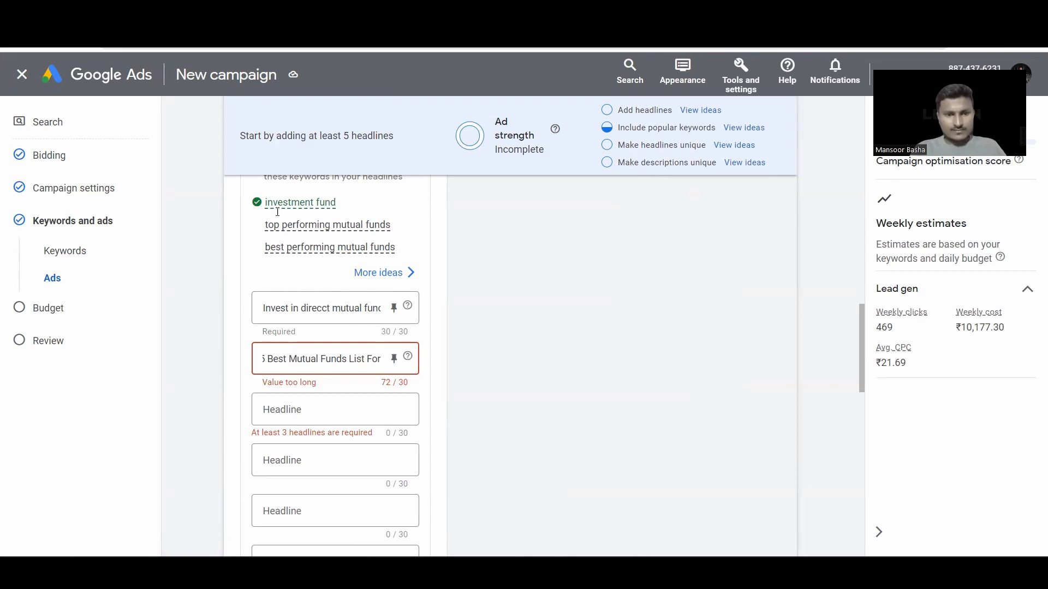
pyautogui.hotkey('ctrl', 'Tab')
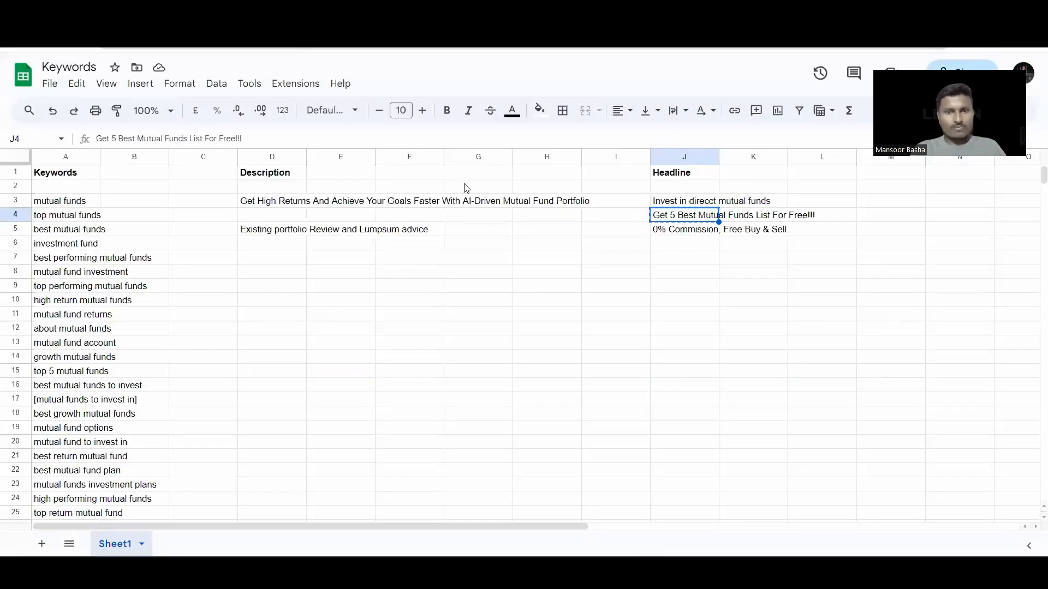
# Step: Clear Headline 2 and paste the J5 headline into Headline 3 as "0% Commission, Free Buy &"
pyautogui.click(697, 234)
pyautogui.hotkey('ctrl', 'shift', 'Tab')
pyautogui.hotkey('ctrl', 'z')
pyautogui.click(300, 412)
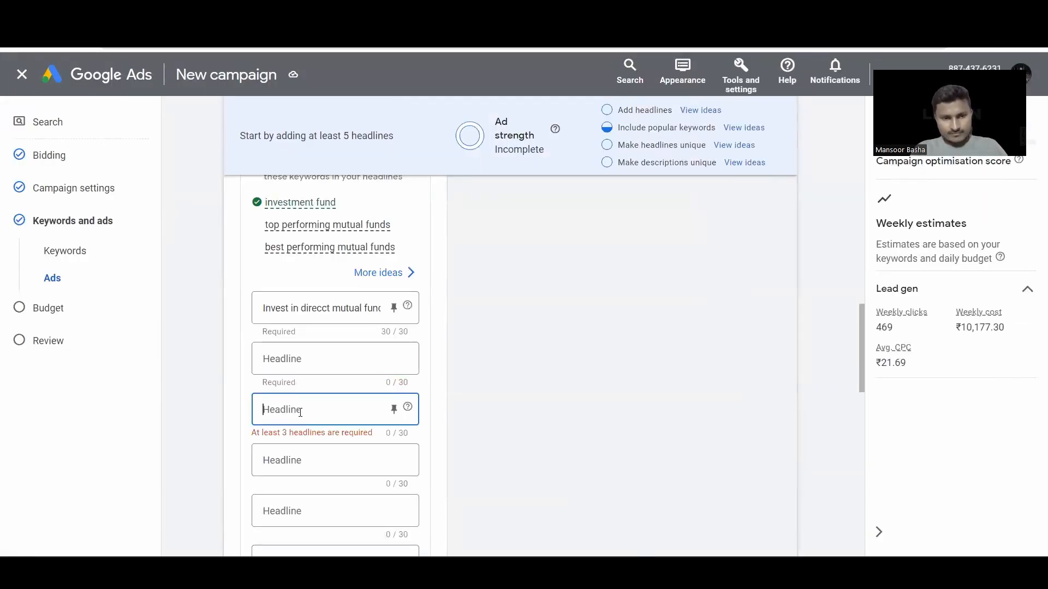
pyautogui.hotkey('ctrl', 'v')
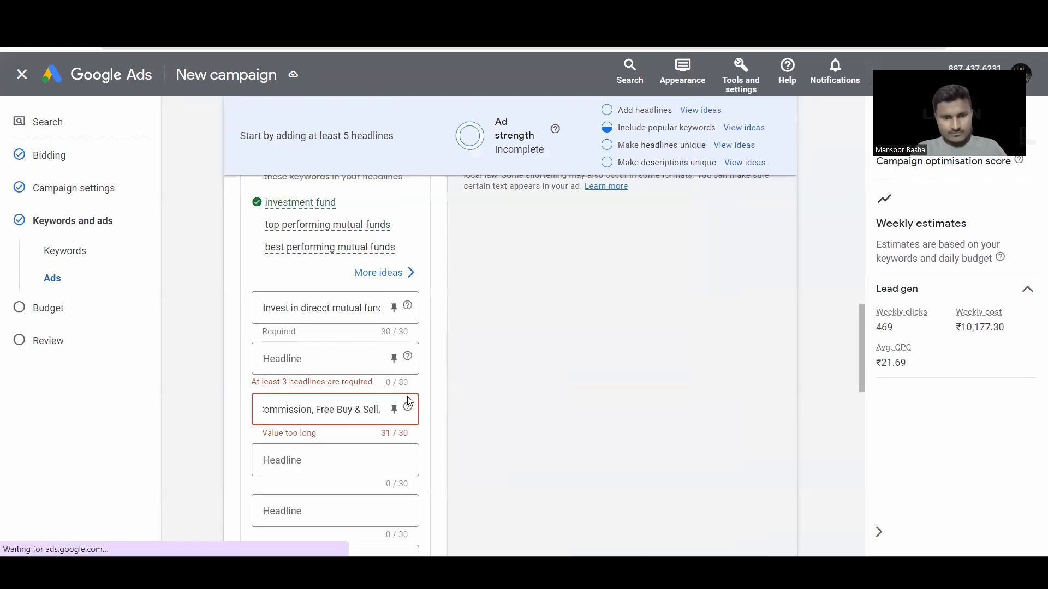
pyautogui.press('BackSpace')
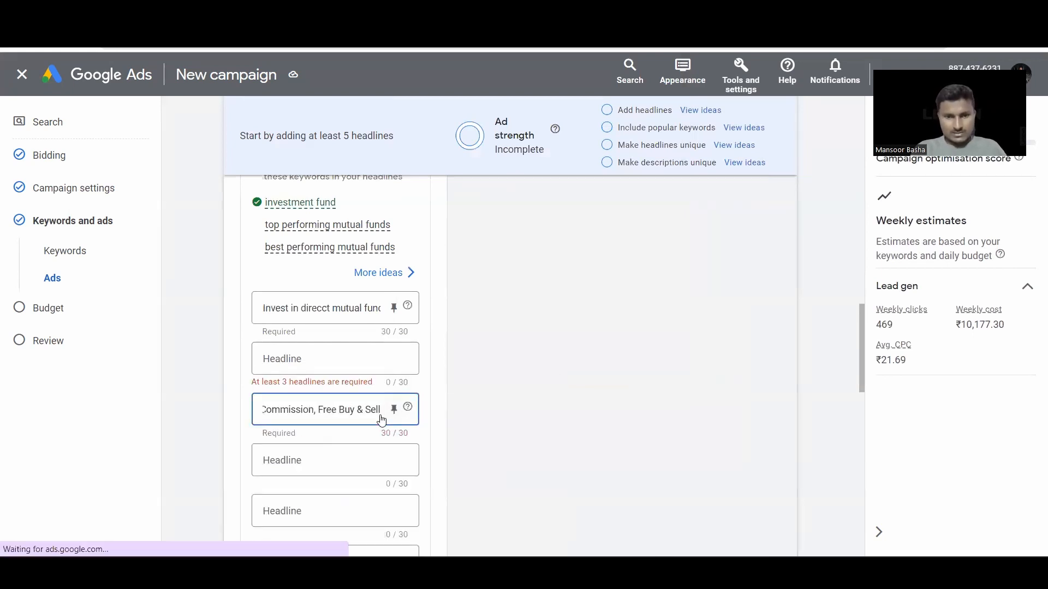
# Step: Copy "Get 5 Best Mutual Funds" from the J4 headline and paste it as Headline 2
pyautogui.click(369, 356)
pyautogui.hotkey('ctrl', 'Tab')
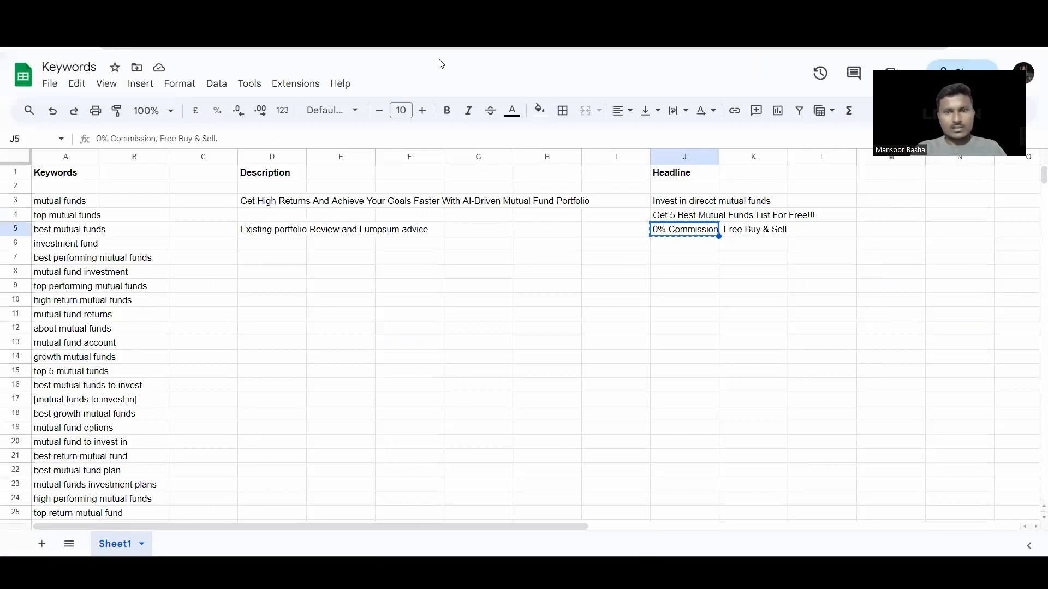
pyautogui.click(741, 216)
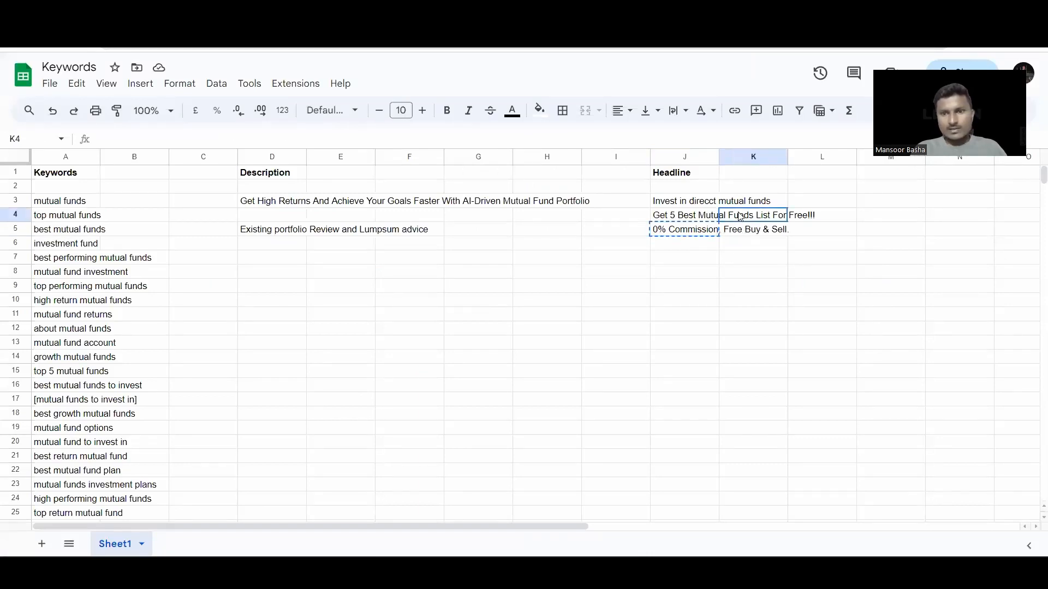
pyautogui.click(694, 220)
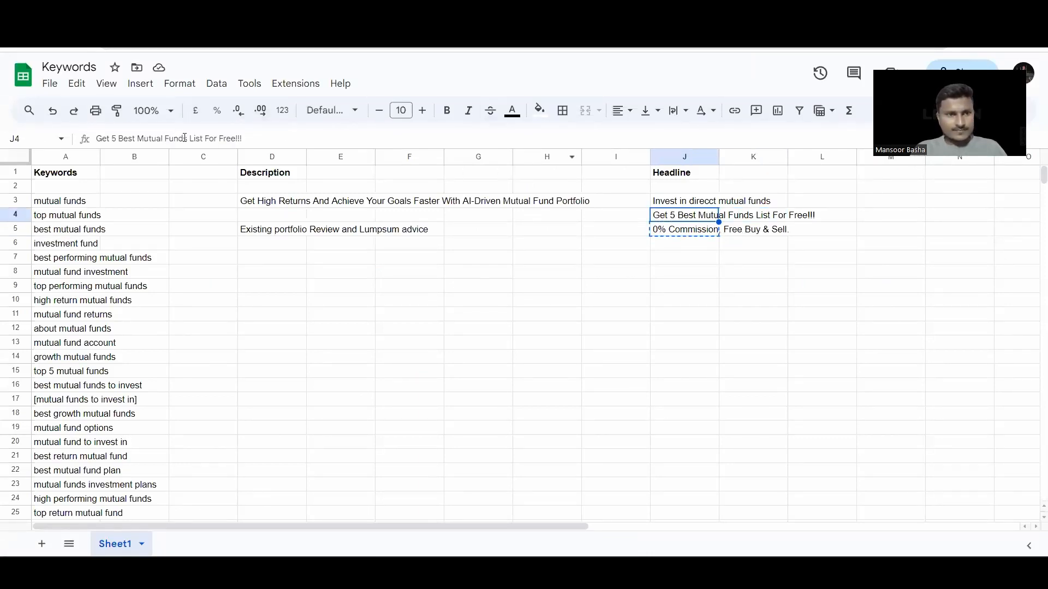
pyautogui.moveTo(189, 138); pyautogui.dragTo(95, 139)
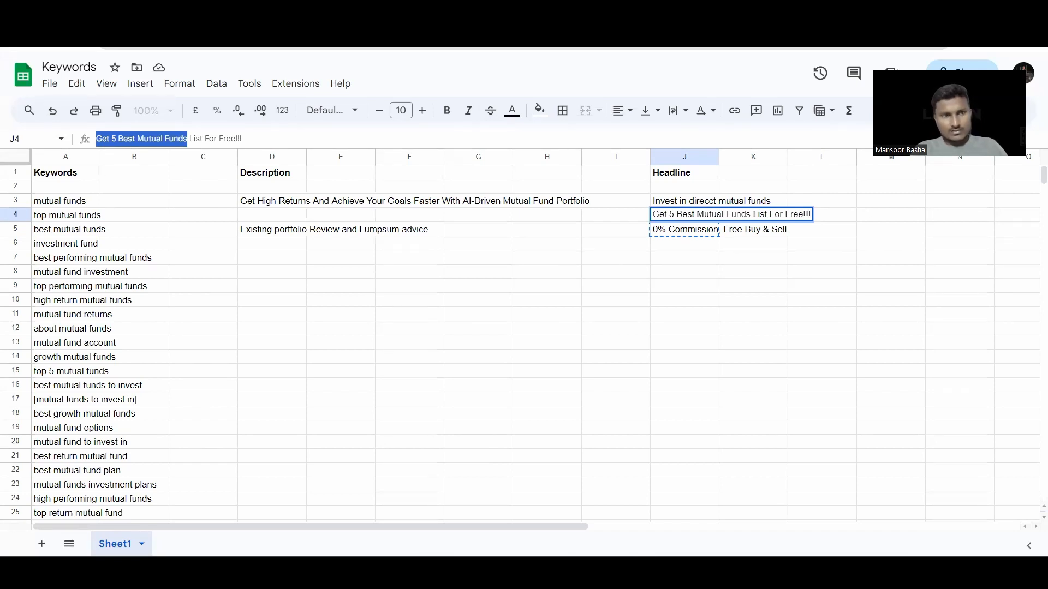
pyautogui.hotkey('ctrl', 'Tab')
pyautogui.hotkey('ctrl', 'v')
pyautogui.click(487, 344)
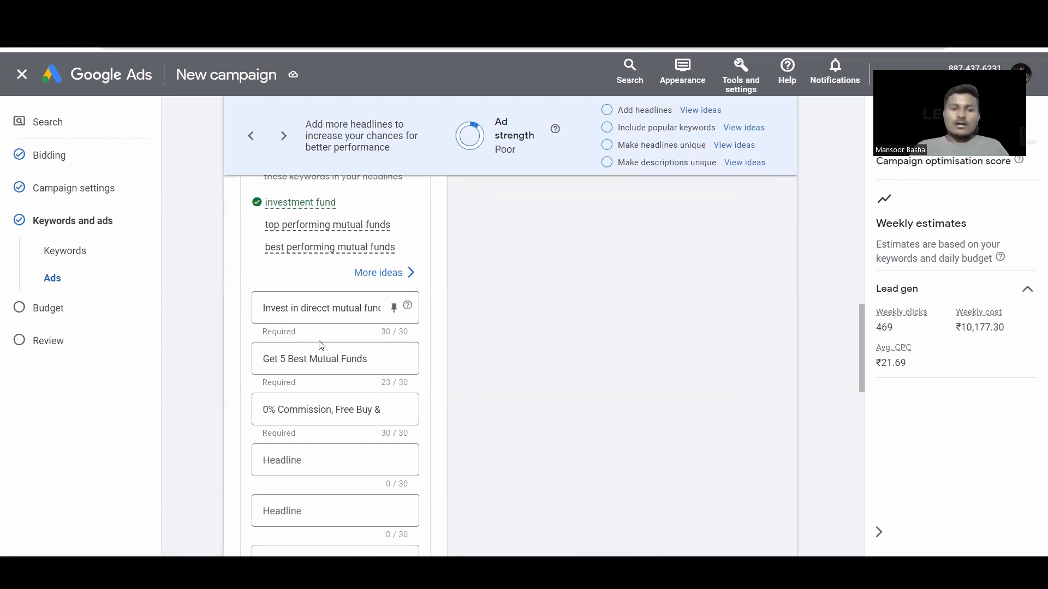
# Step: Check the third headline's full text and scroll back up to the first headline
pyautogui.scroll(-1, 322, 343)
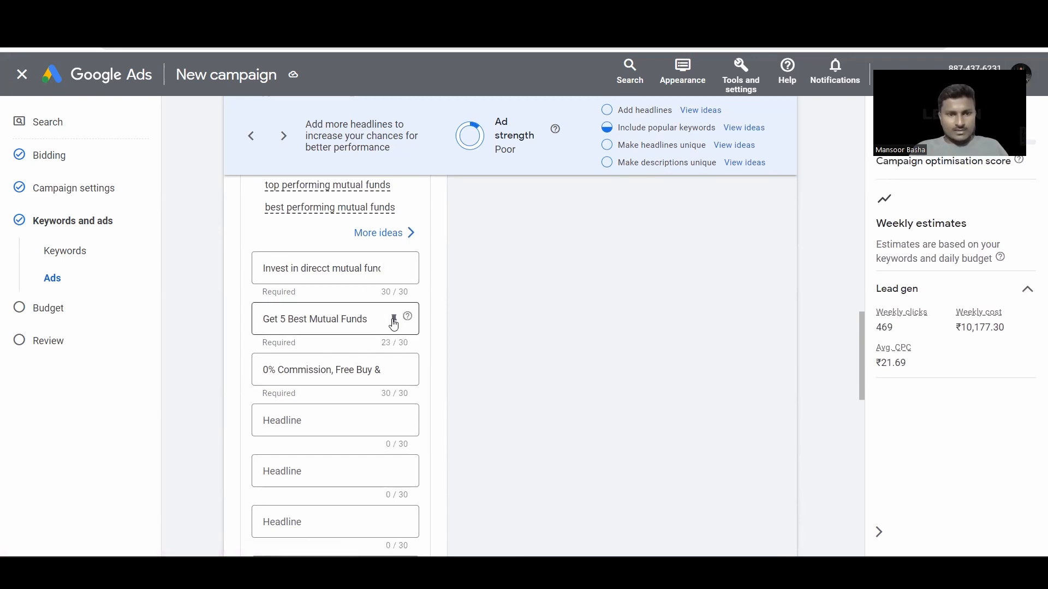
pyautogui.click(347, 383)
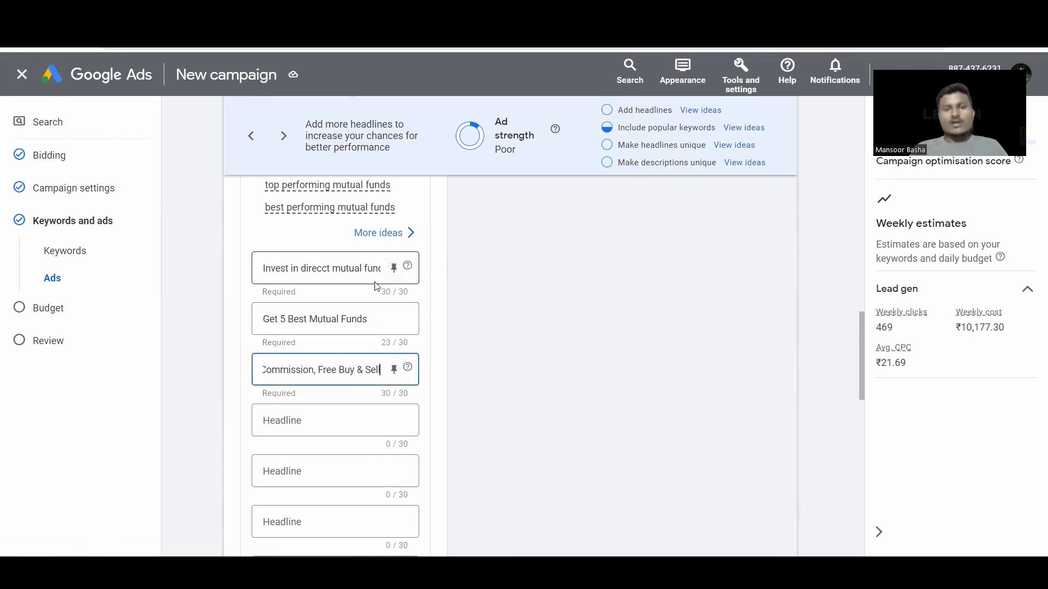
pyautogui.scroll(1, 360, 292)
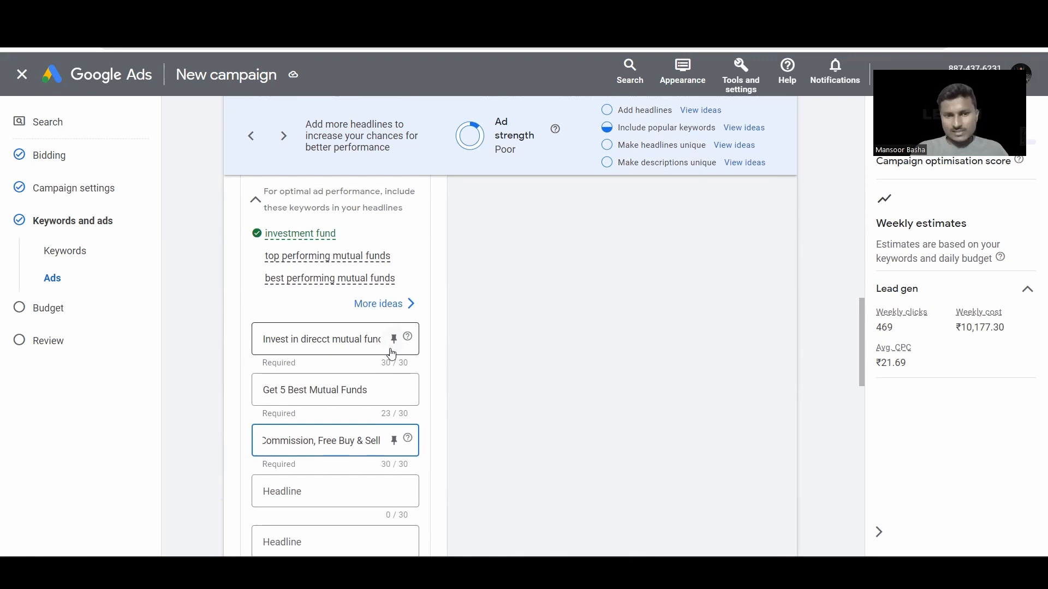
pyautogui.scroll(5, 526, 357)
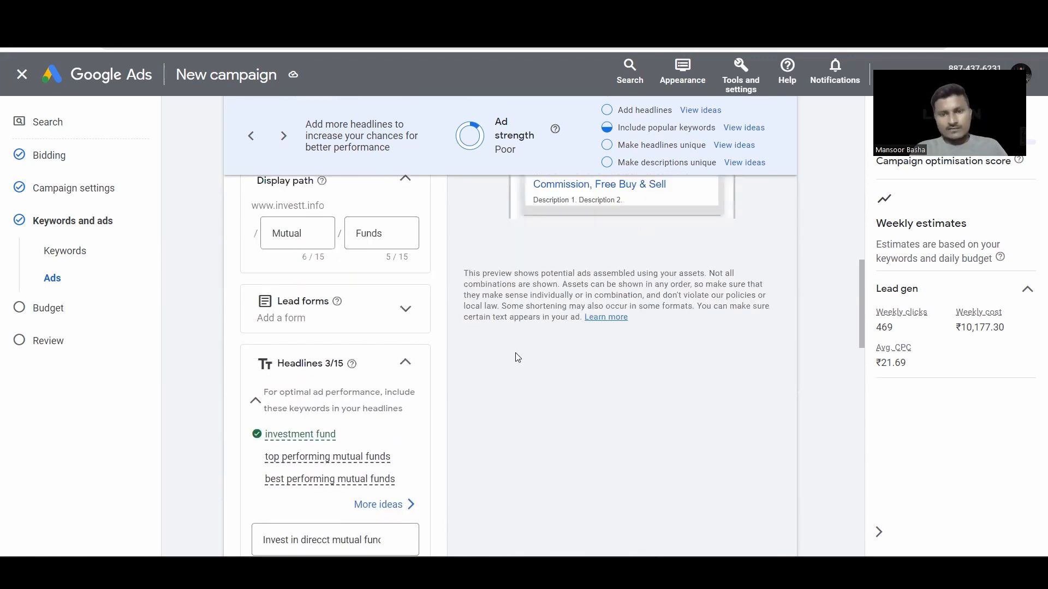
pyautogui.scroll(1, 599, 285)
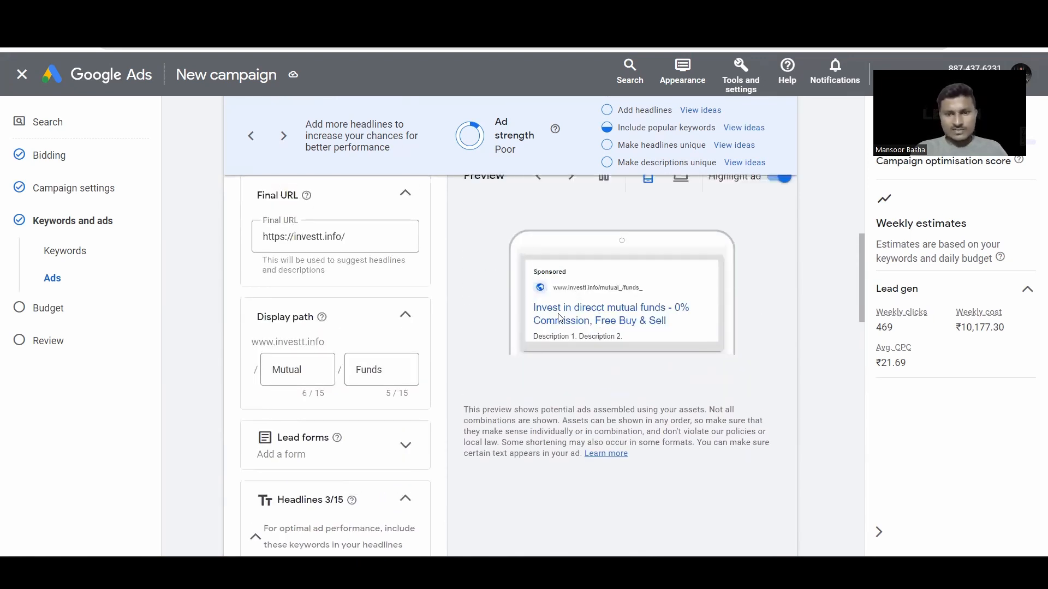
pyautogui.scroll(-4, 464, 350)
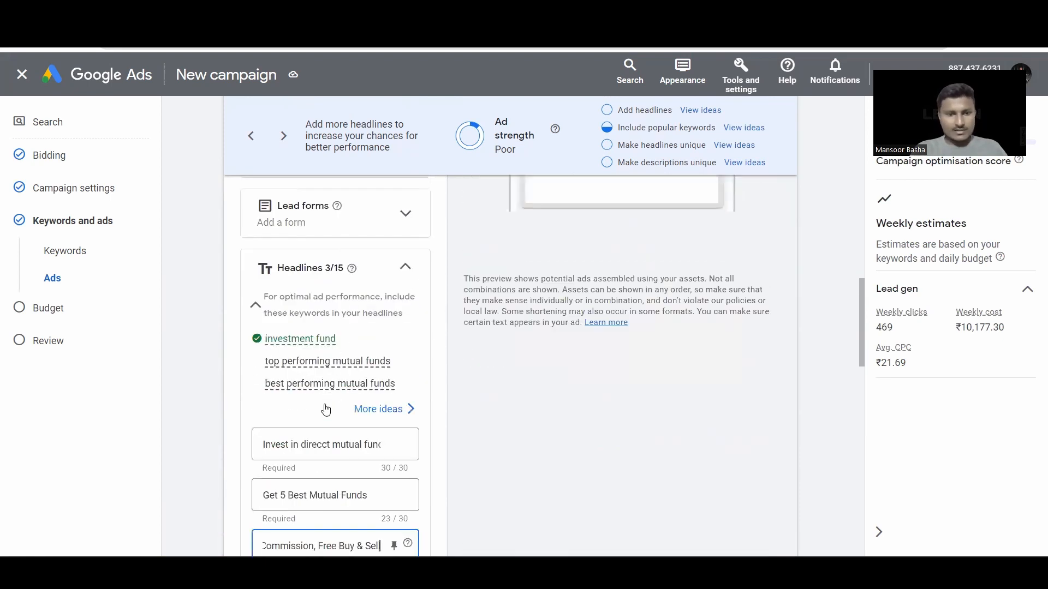
# Step: Delete "mutual" so Headline 1 reads "Invest in direct funds" (22/30)
pyautogui.moveTo(329, 449); pyautogui.dragTo(363, 448)
pyautogui.press('BackSpace')
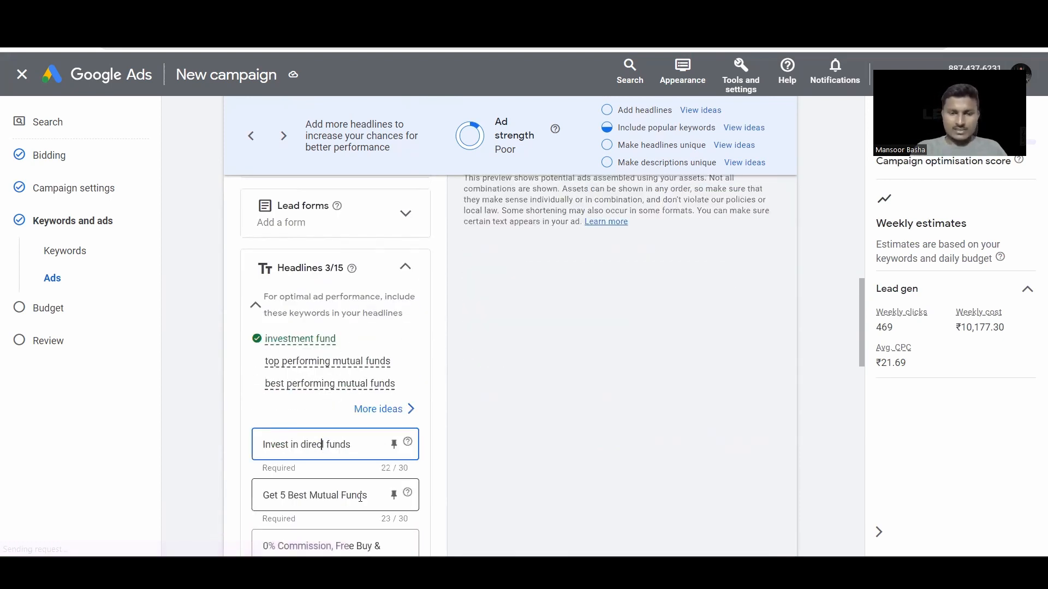
pyautogui.click(393, 445)
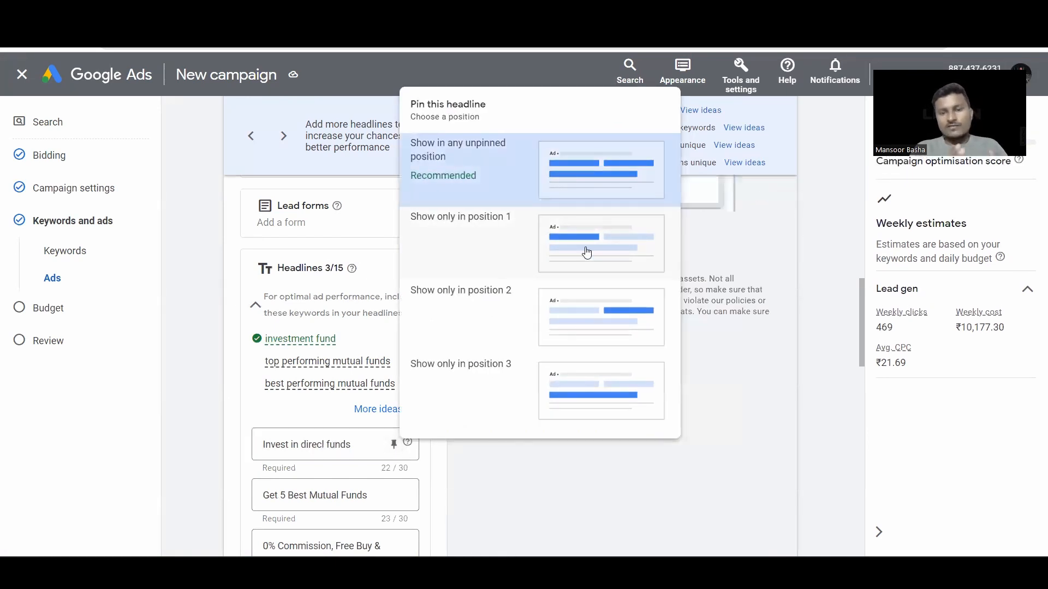
pyautogui.click(597, 418)
pyautogui.scroll(-7, 405, 369)
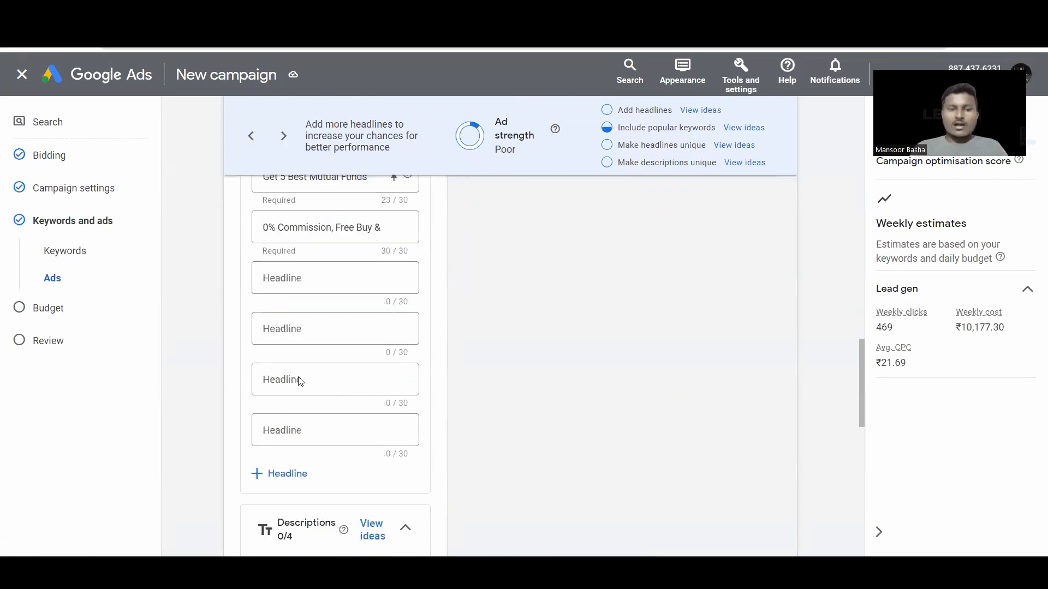
pyautogui.scroll(2, 389, 349)
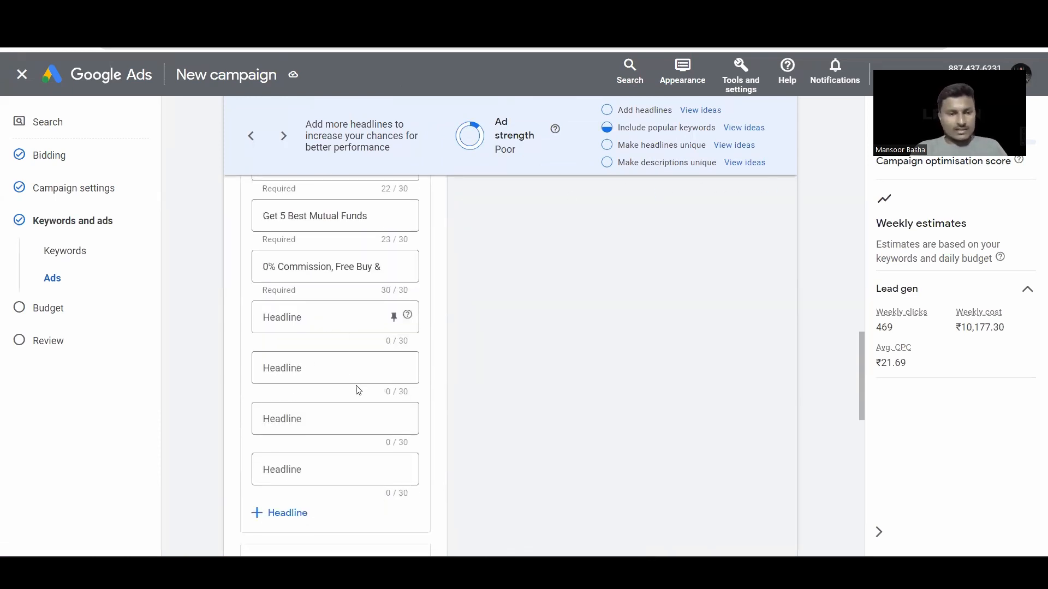
pyautogui.scroll(4, 497, 358)
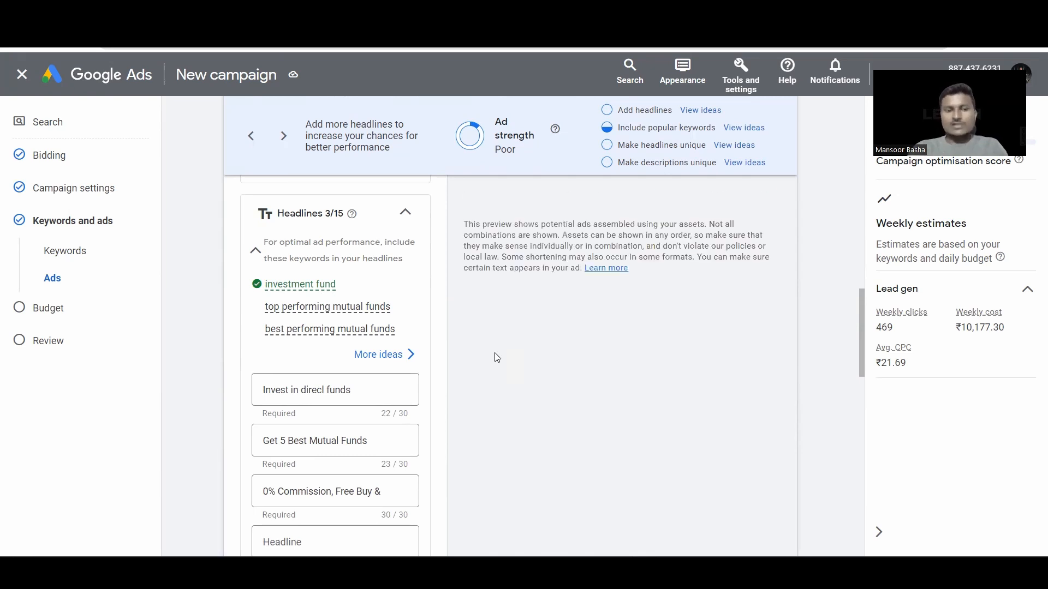
pyautogui.scroll(-3, 263, 351)
pyautogui.scroll(-6, 262, 350)
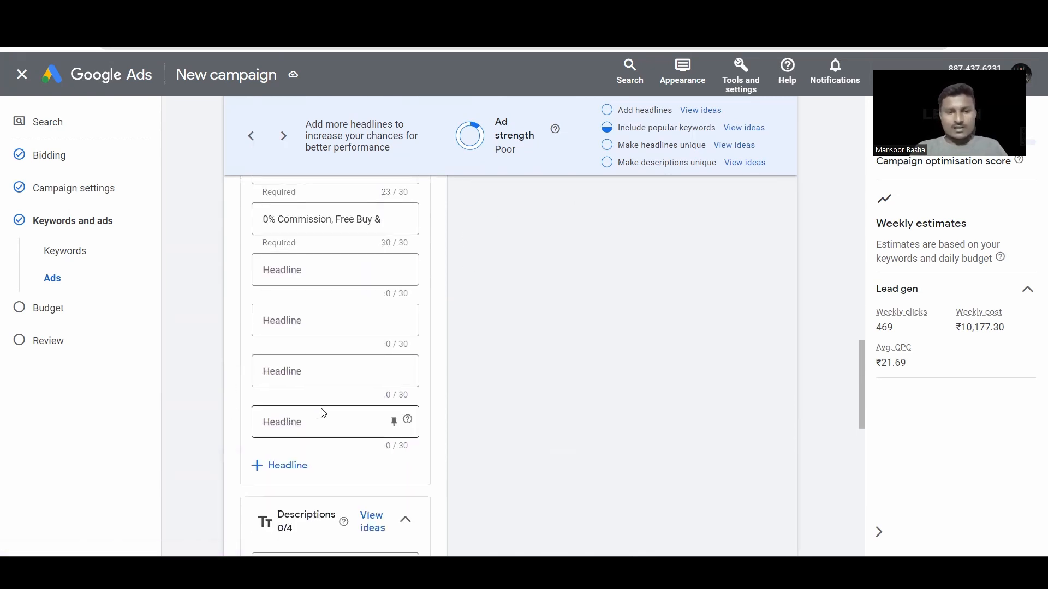
# Step: Copy the AI-Driven Mutual Fund Portfolio line from D3 into Description 1
pyautogui.click(292, 394)
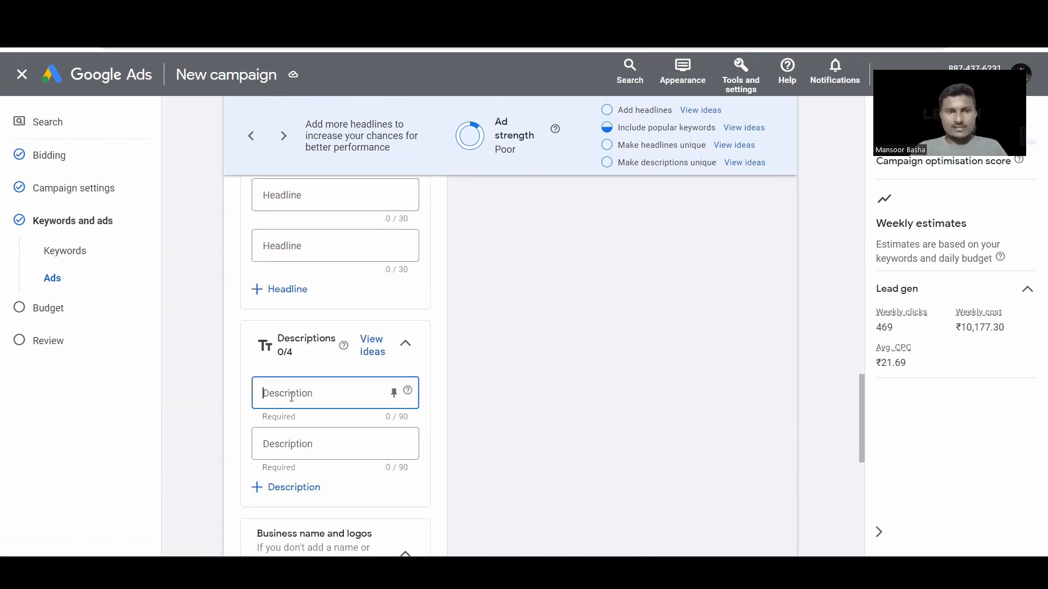
pyautogui.hotkey('ctrl', 'Tab')
pyautogui.hotkey('ctrl', 'Tab')
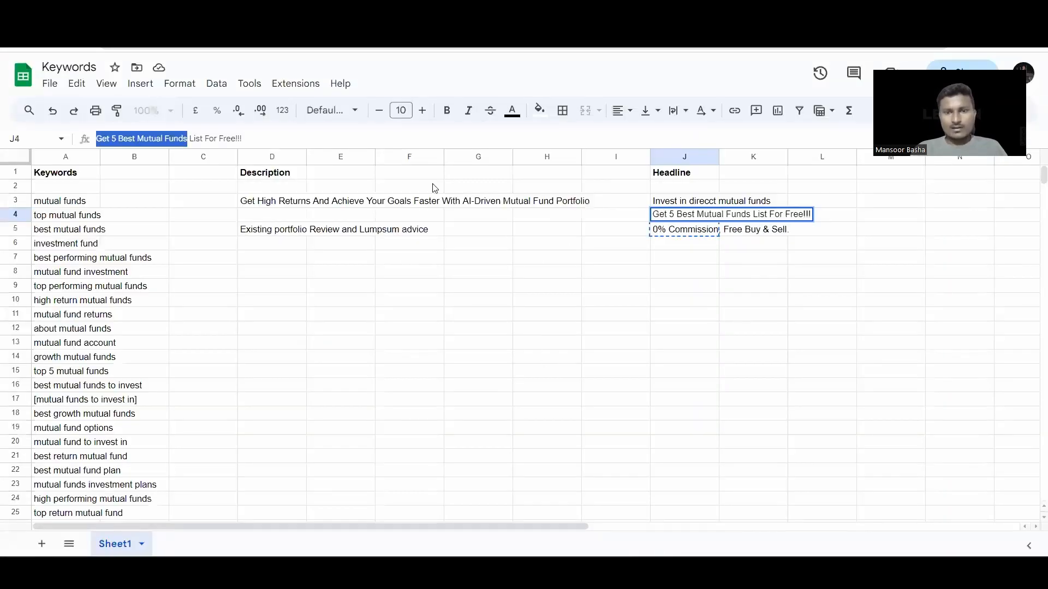
pyautogui.click(388, 205)
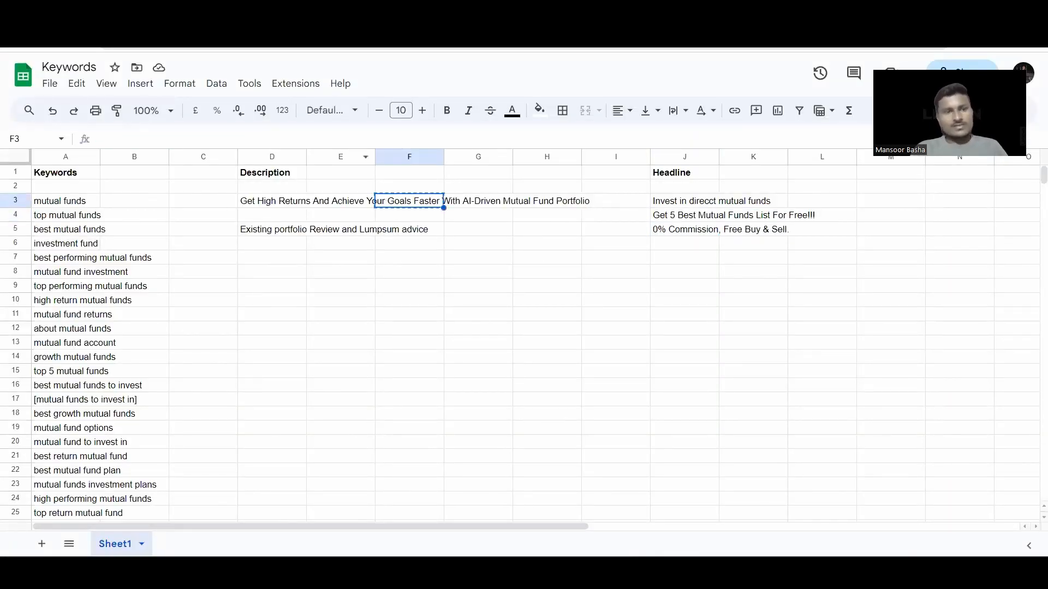
pyautogui.hotkey('ctrl', 'shift', 'Tab')
pyautogui.hotkey('ctrl', 'shift', 'Tab')
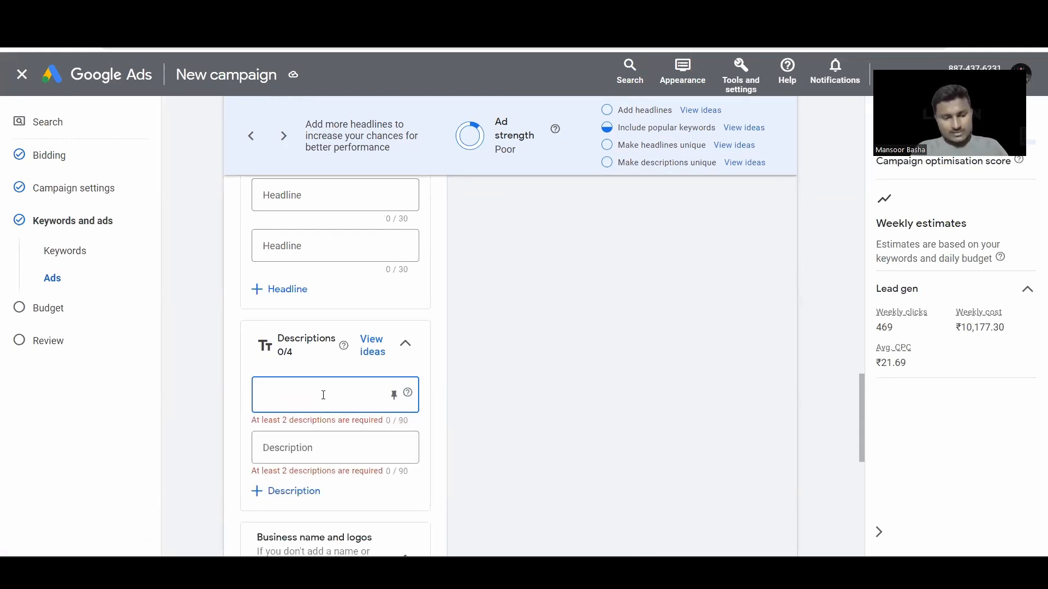
pyautogui.hotkey('ctrl', 'Tab')
pyautogui.hotkey('ctrl', 'Tab')
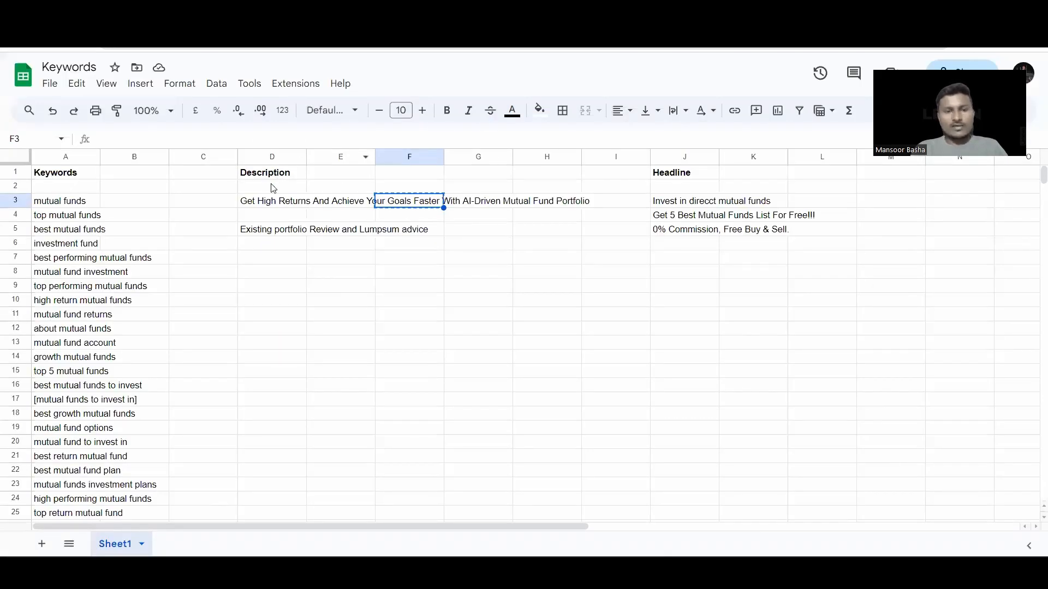
pyautogui.hotkey('ctrl', 'c')
pyautogui.click(270, 203)
pyautogui.hotkey('ctrl', 'c')
pyautogui.hotkey('ctrl', 'shift', 'Tab')
pyautogui.hotkey('ctrl', 'shift', 'Tab')
pyautogui.click(314, 391)
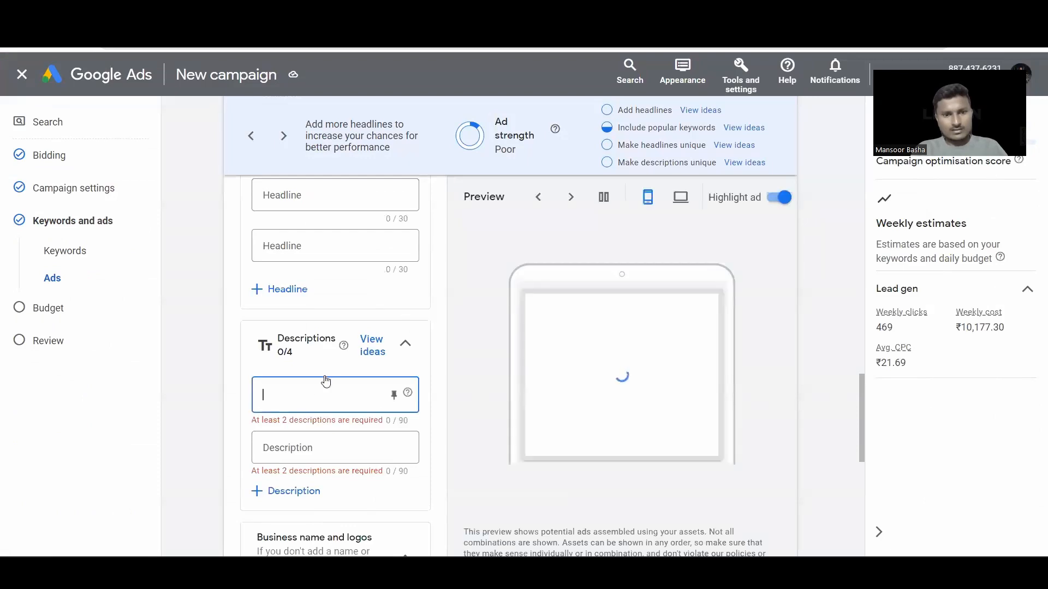
pyautogui.hotkey('ctrl', 'v')
pyautogui.scroll(-1, 464, 399)
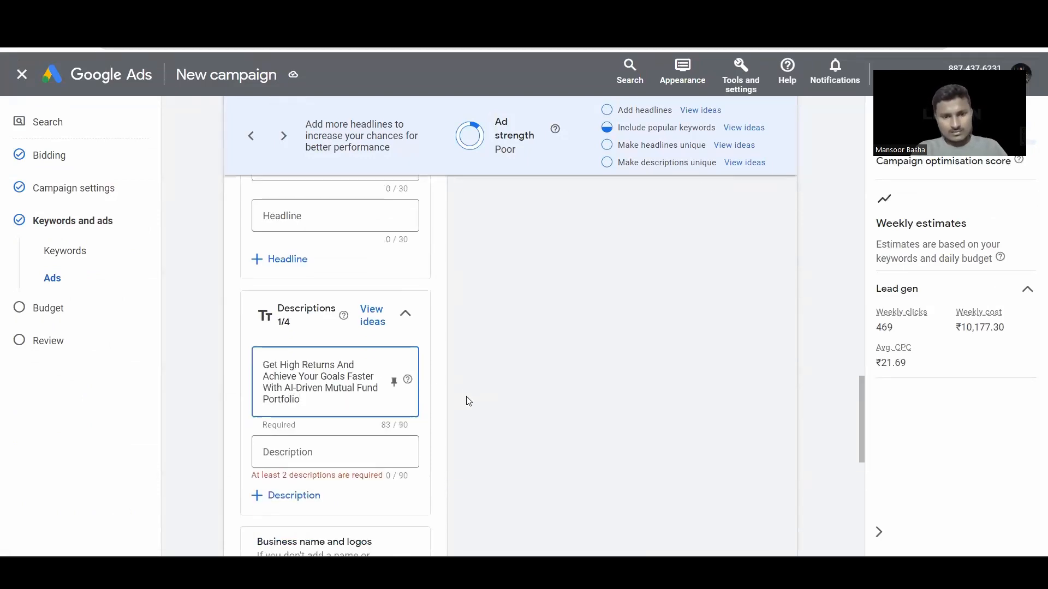
# Step: Copy "Existing portfolio Review and Lumpsum advice" from D5 into Description 2
pyautogui.click(338, 424)
pyautogui.hotkey('ctrl', 'Tab')
pyautogui.hotkey('ctrl', 'Tab')
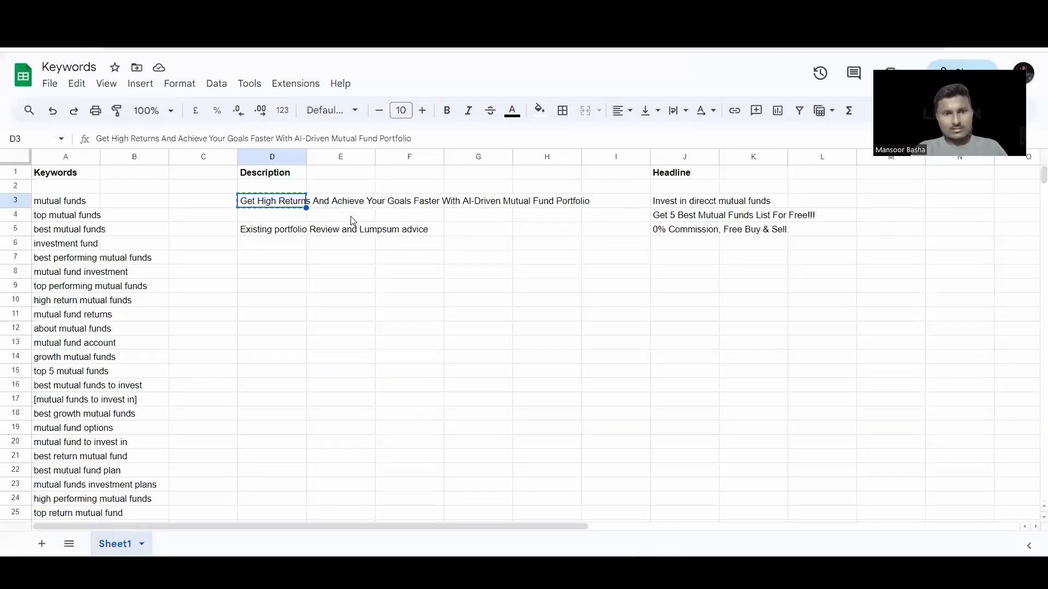
pyautogui.click(346, 234)
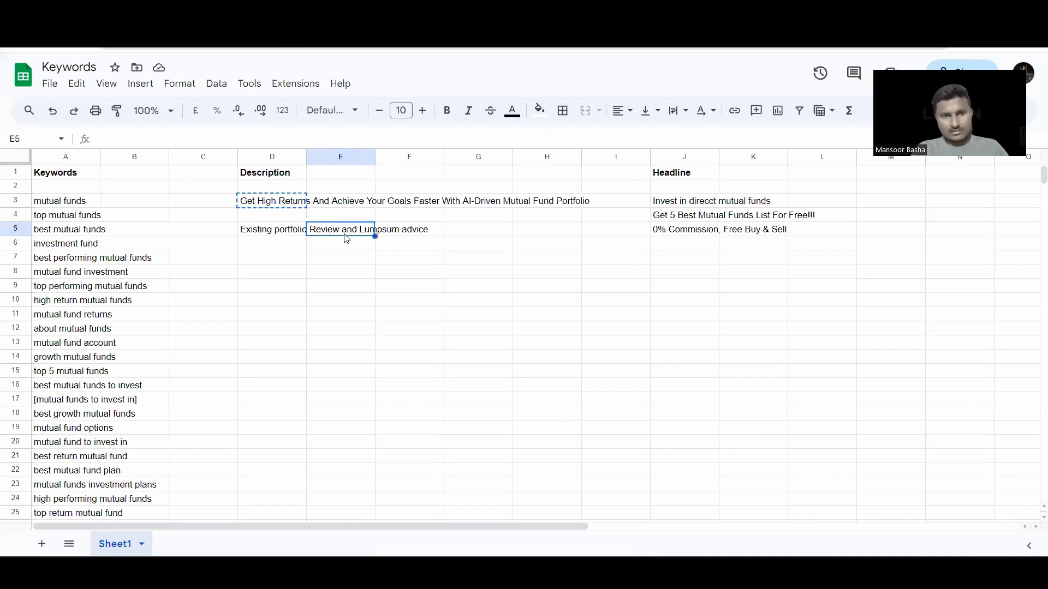
pyautogui.click(267, 235)
pyautogui.hotkey('ctrl', 'c')
pyautogui.hotkey('ctrl', 'shift', 'Tab')
pyautogui.hotkey('ctrl', 'shift', 'Tab')
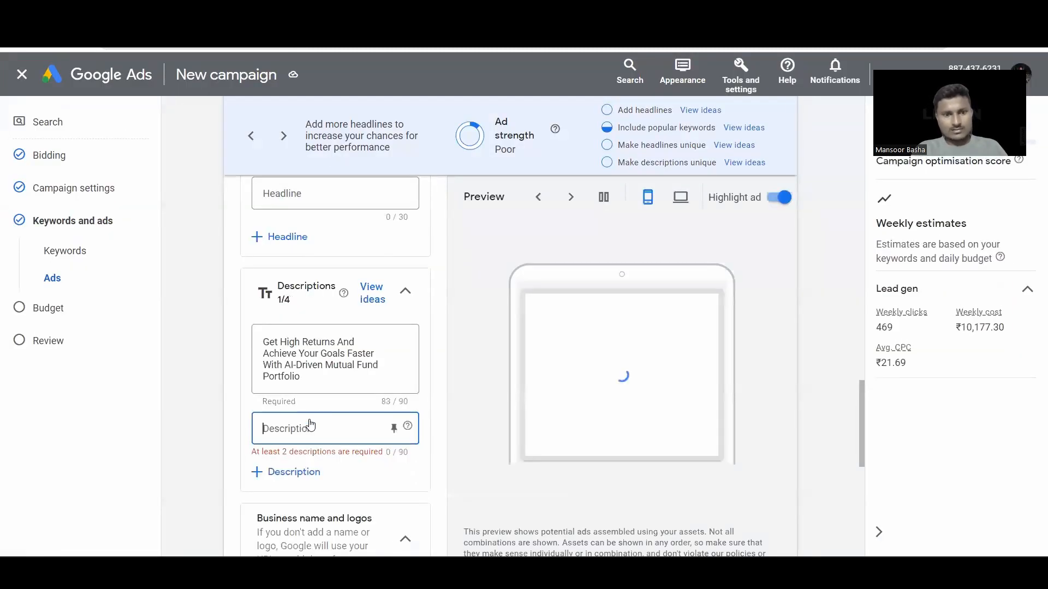
pyautogui.hotkey('ctrl', 'v')
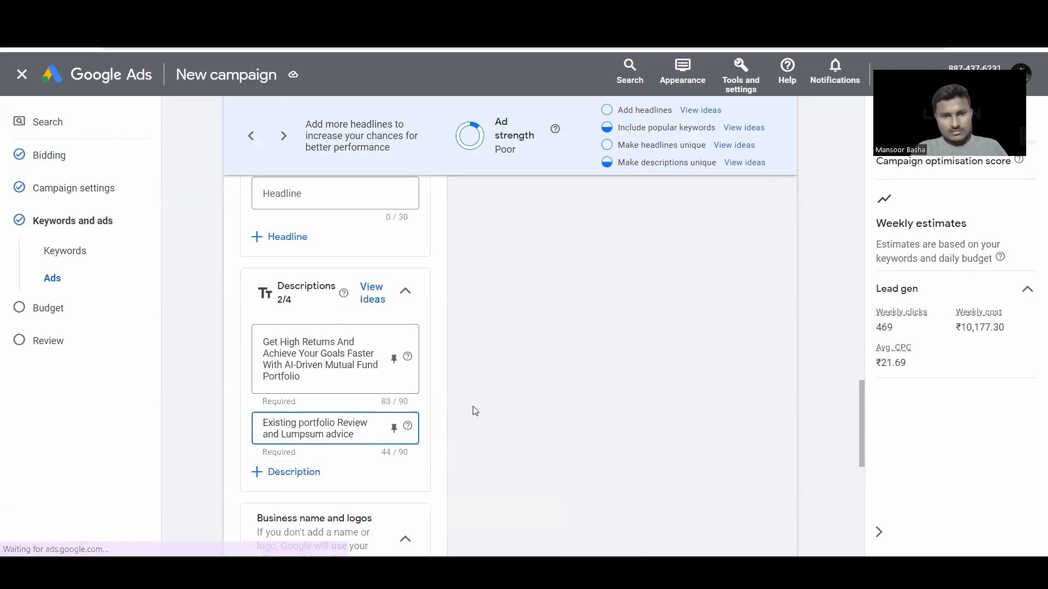
pyautogui.scroll(-2, 475, 412)
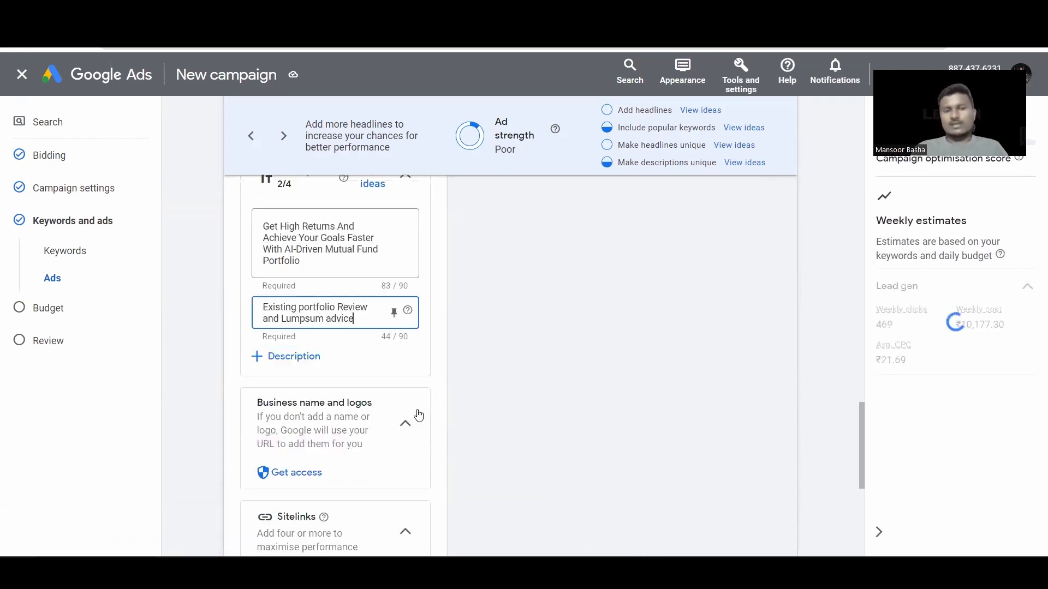
pyautogui.click(407, 423)
pyautogui.scroll(-2, 372, 402)
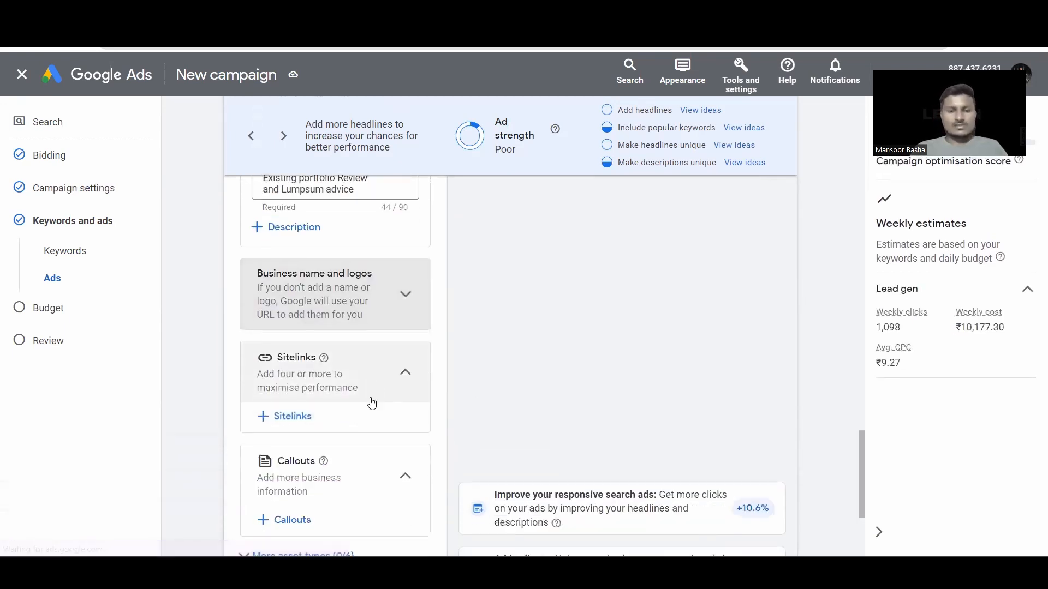
pyautogui.click(411, 377)
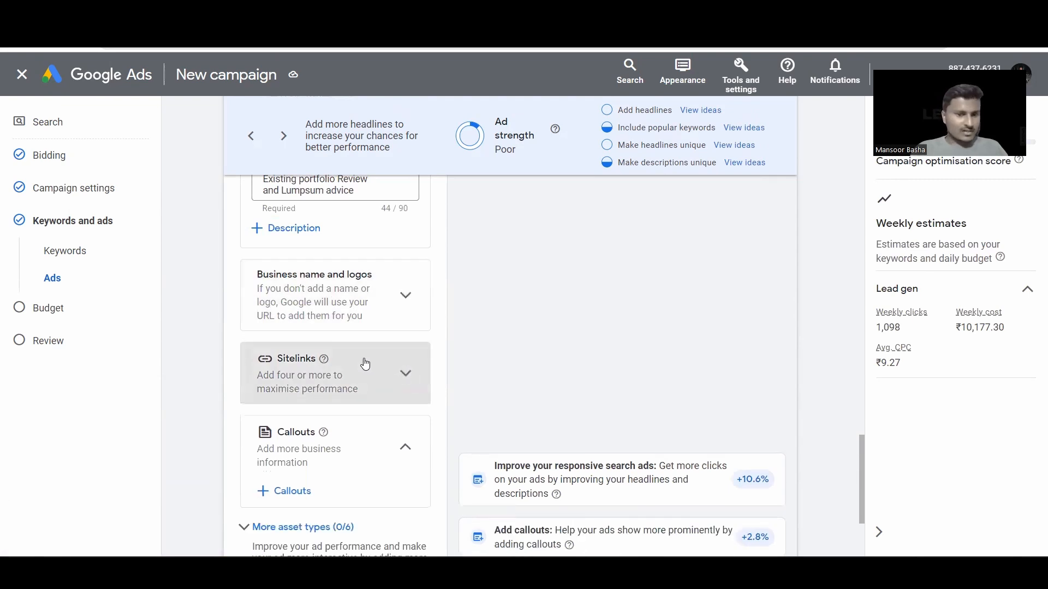
pyautogui.click(405, 449)
pyautogui.scroll(-2, 352, 436)
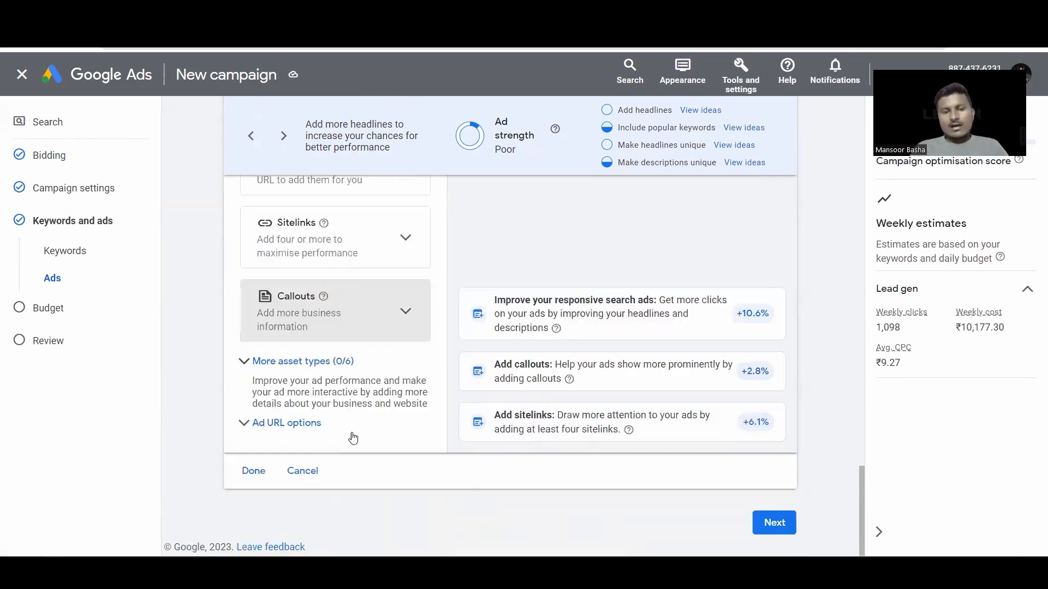
pyautogui.click(326, 419)
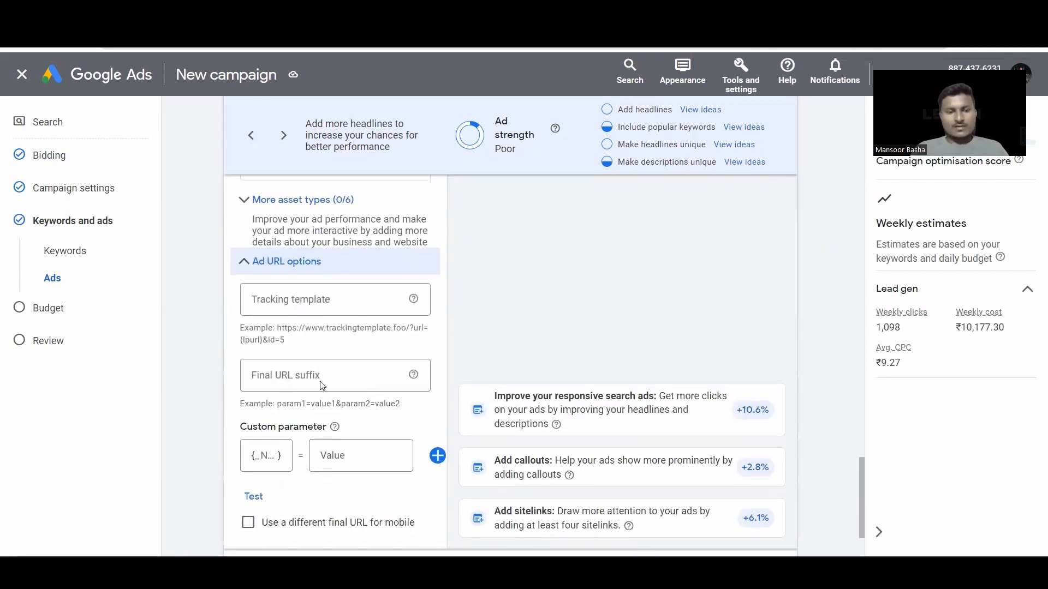
pyautogui.click(255, 268)
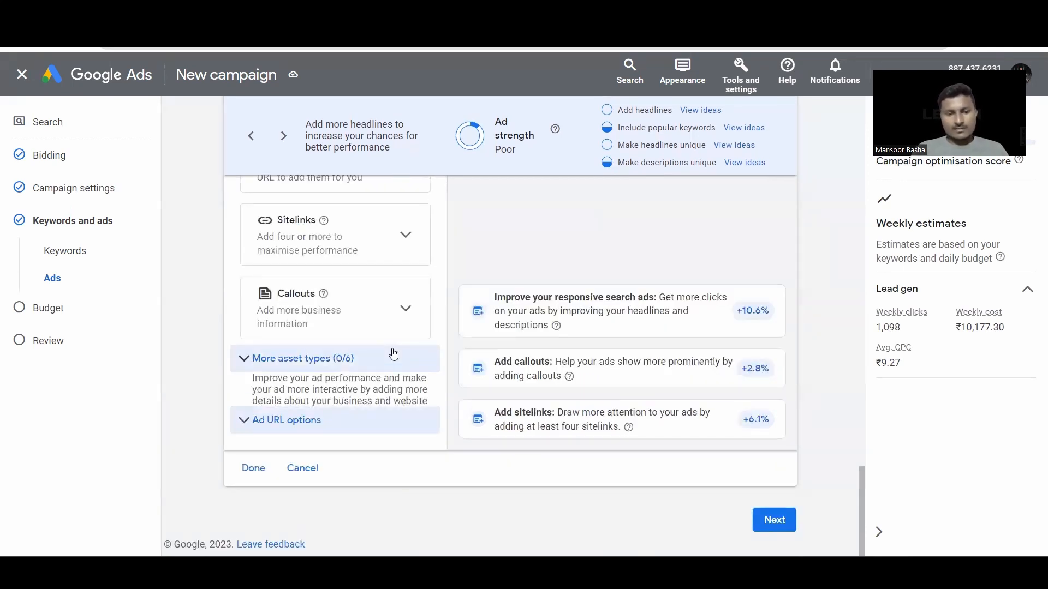
pyautogui.scroll(5, 518, 326)
pyautogui.scroll(10, 518, 326)
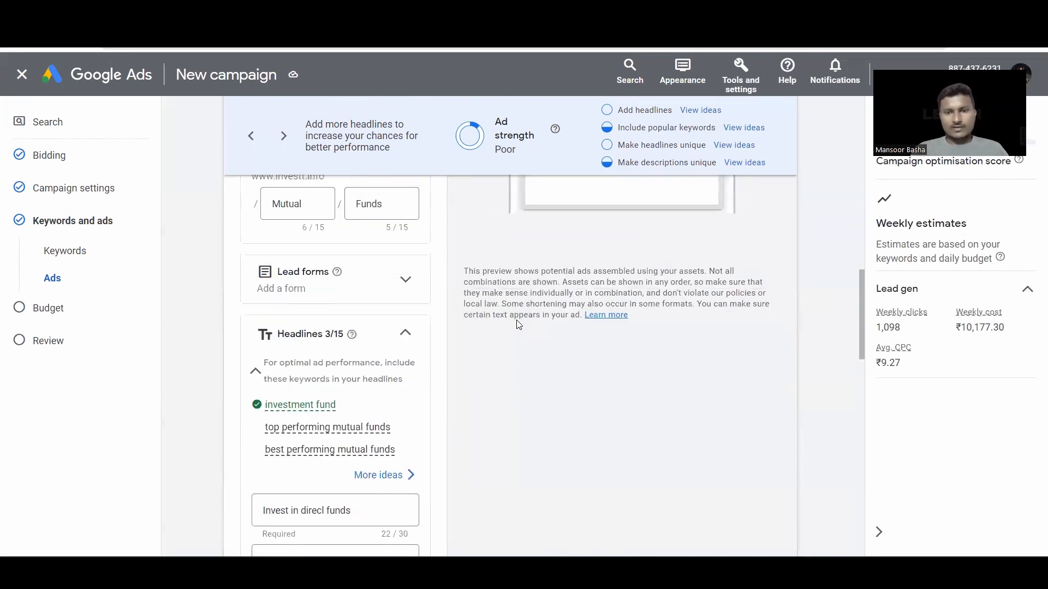
pyautogui.scroll(2, 519, 325)
# Step: Cycle through several headline combinations of the mutual fund ad preview, then start auto-play
pyautogui.scroll(3, 603, 309)
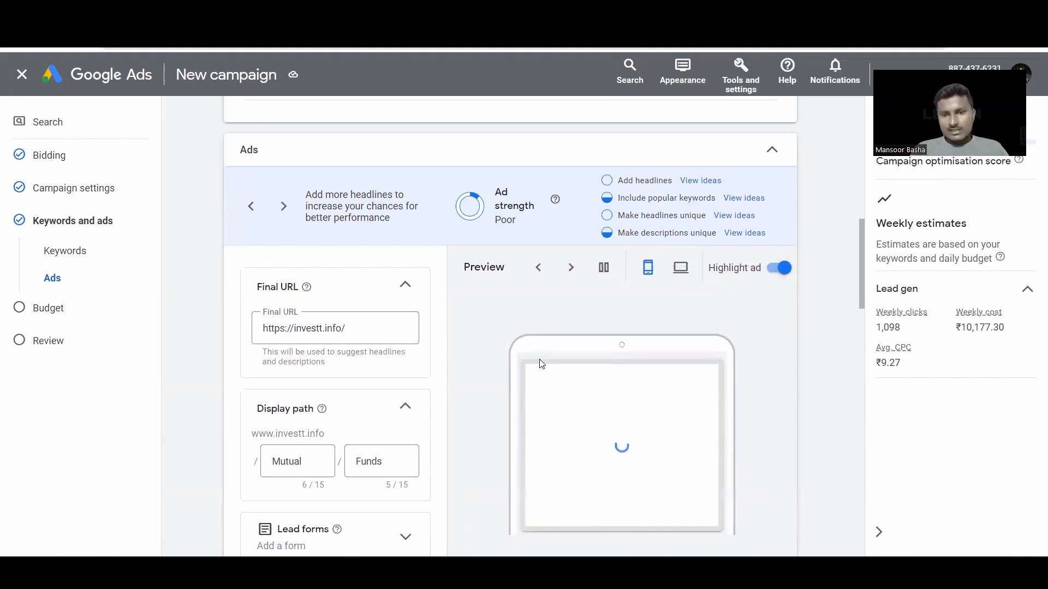
pyautogui.scroll(-2, 539, 363)
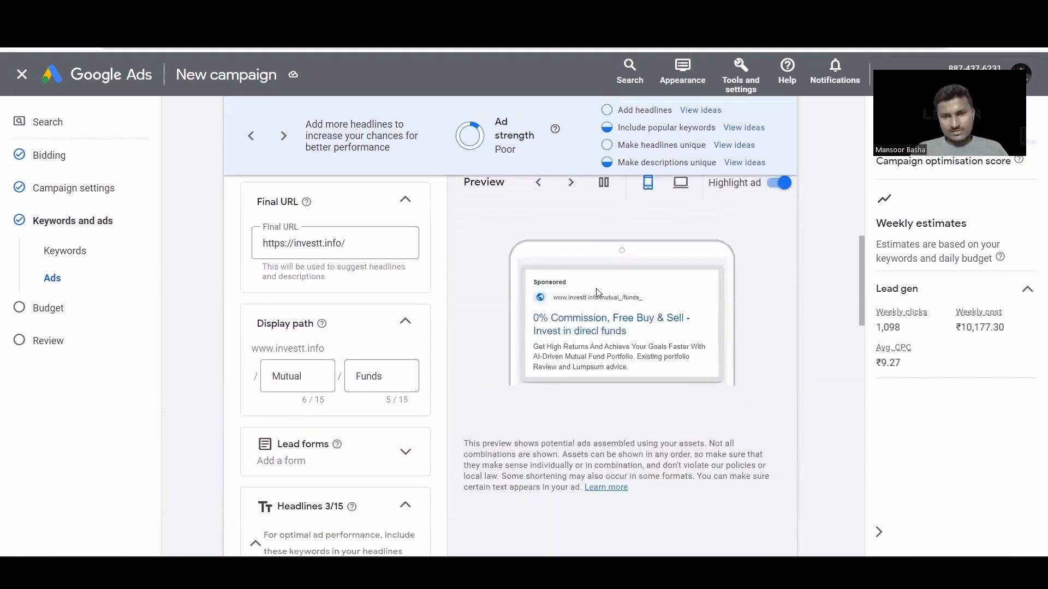
pyautogui.click(571, 182)
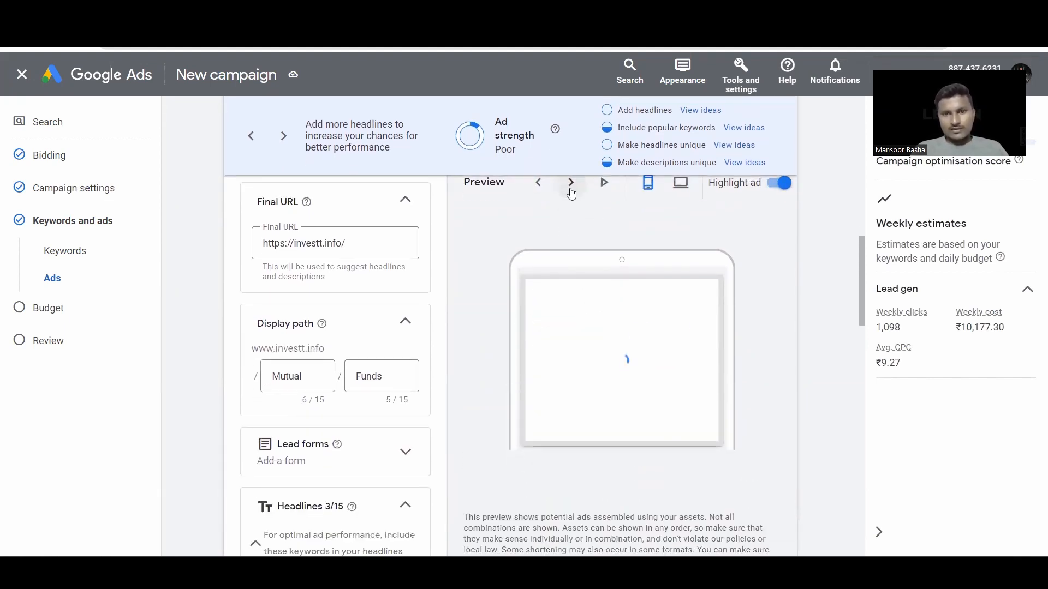
pyautogui.click(571, 183)
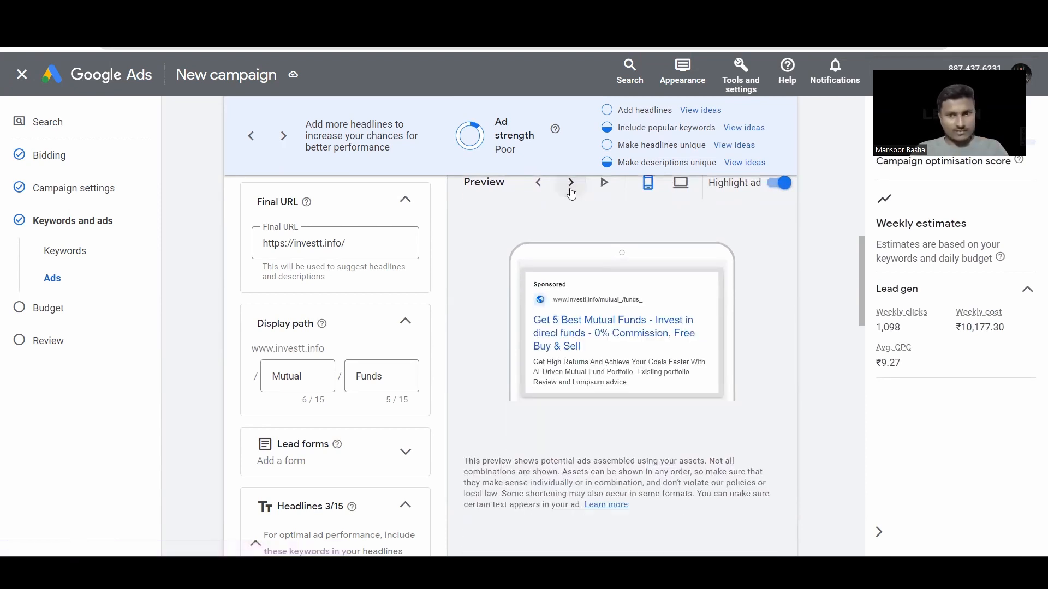
pyautogui.click(571, 188)
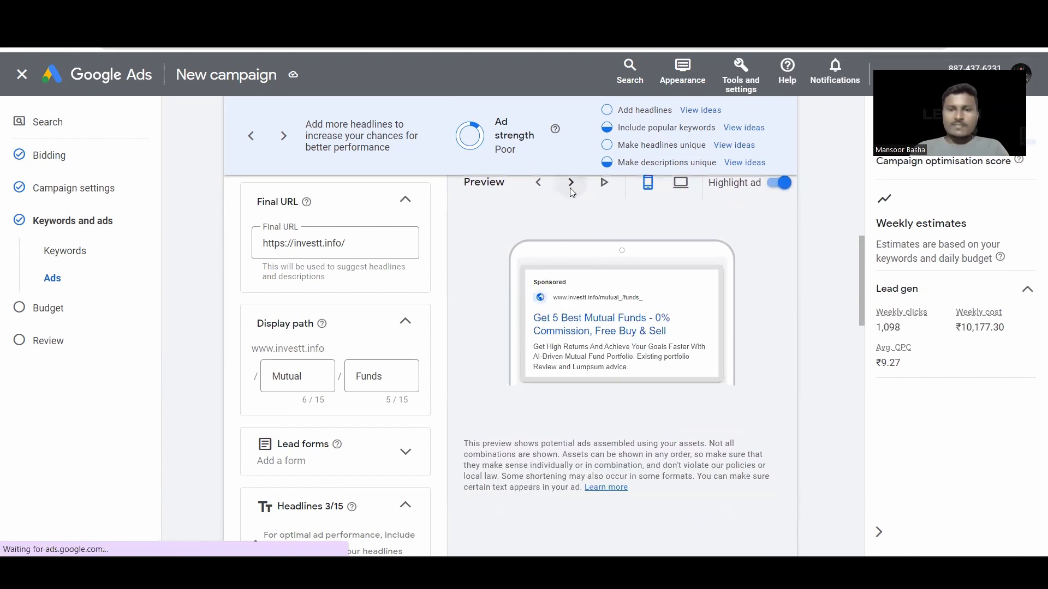
pyautogui.click(571, 188)
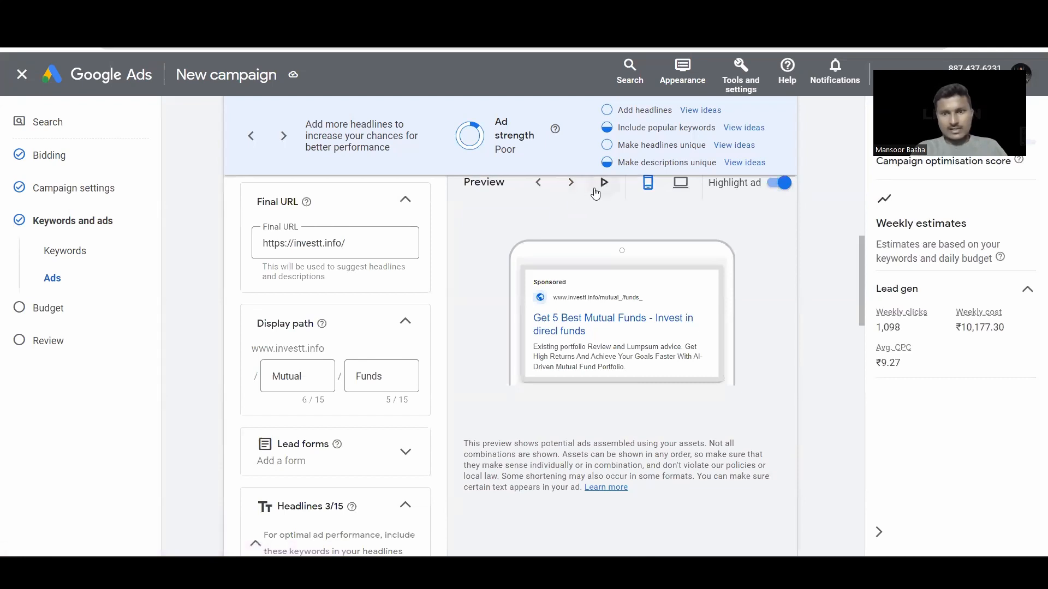
pyautogui.click(603, 183)
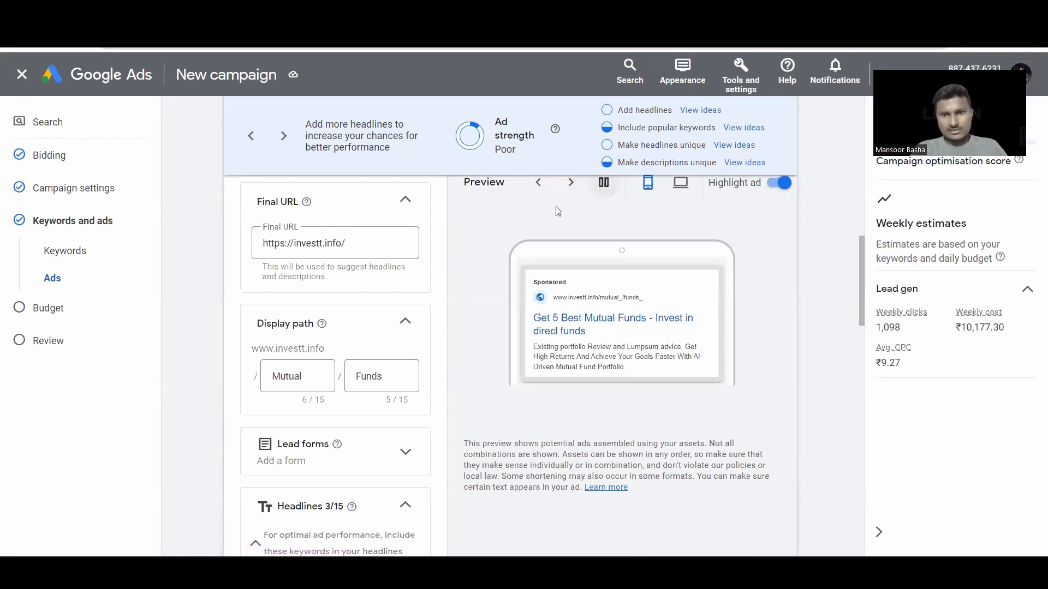
# Step: Preview the ad on desktop and review the suggested improvements at the bottom of the editor
pyautogui.click(680, 183)
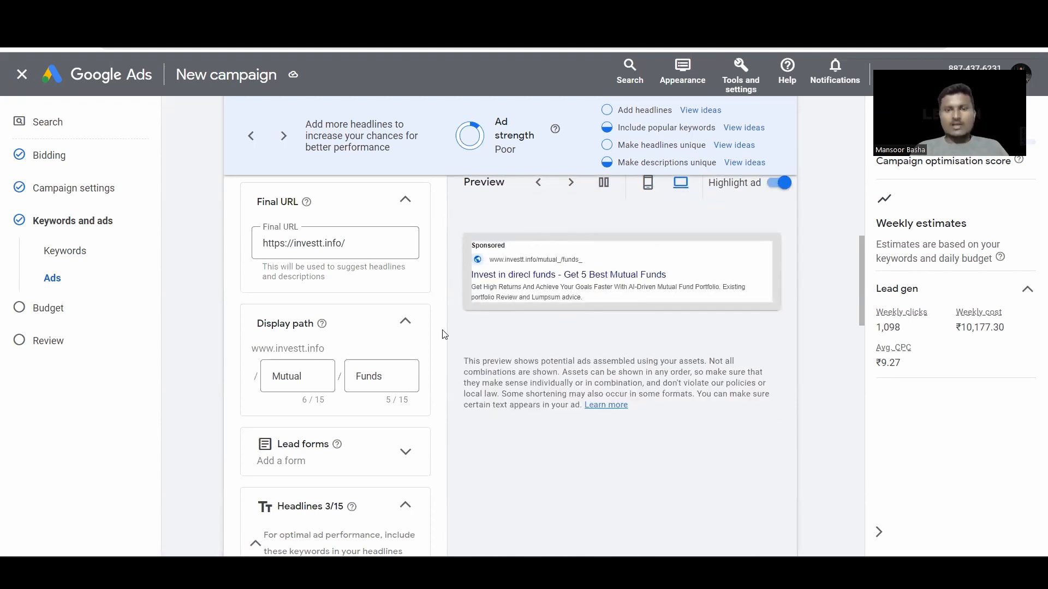
pyautogui.scroll(-3, 445, 334)
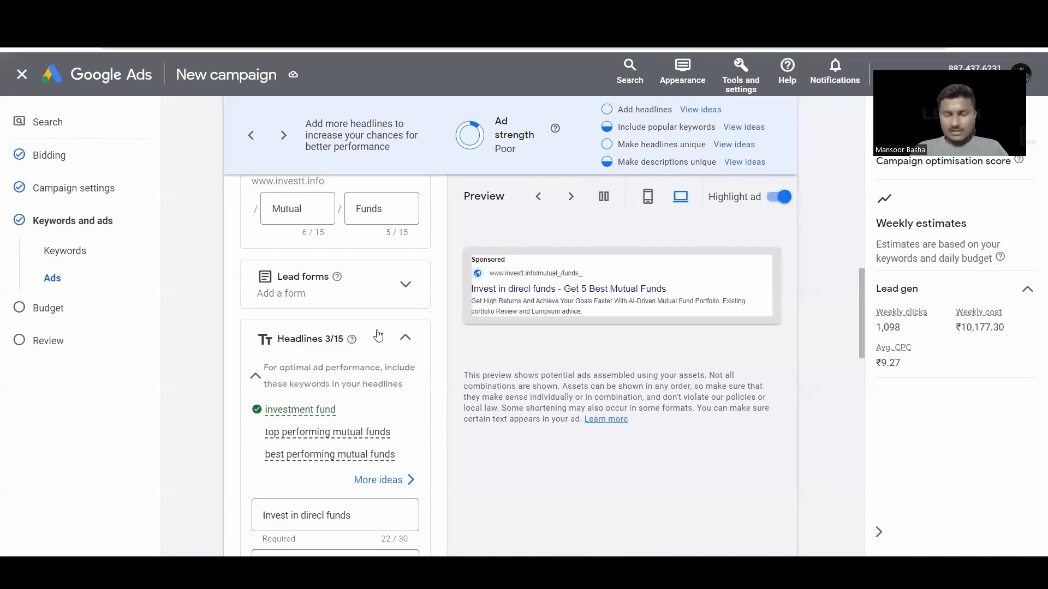
pyautogui.scroll(3, 507, 259)
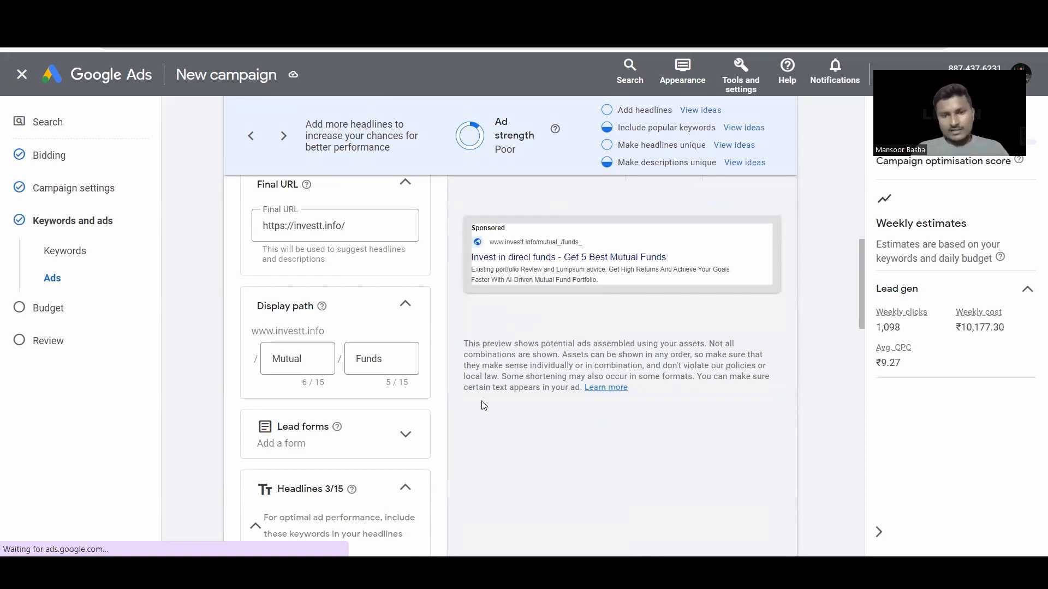
pyautogui.scroll(-10, 480, 406)
pyautogui.scroll(-10, 471, 440)
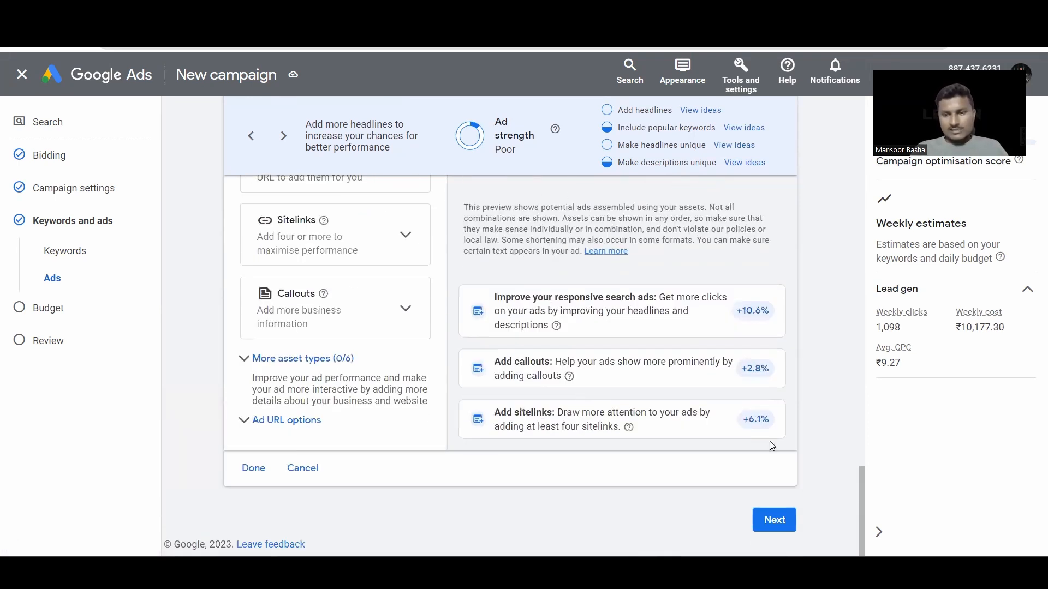
# Step: Replace the suggested ₹1,453.90 with a custom ₹500 daily budget and continue to Review
pyautogui.click(774, 519)
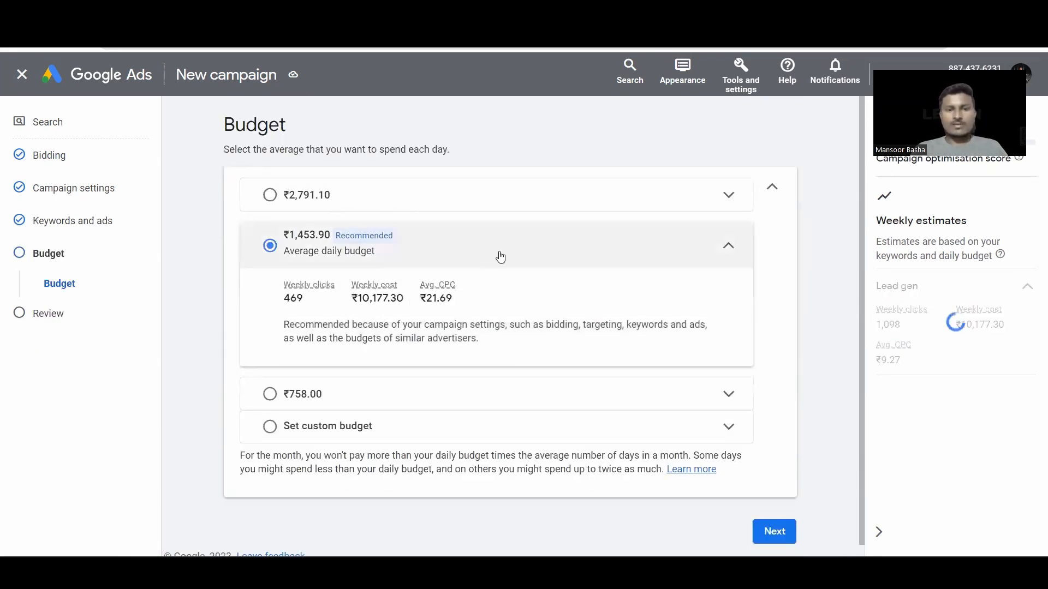
pyautogui.scroll(-1, 488, 366)
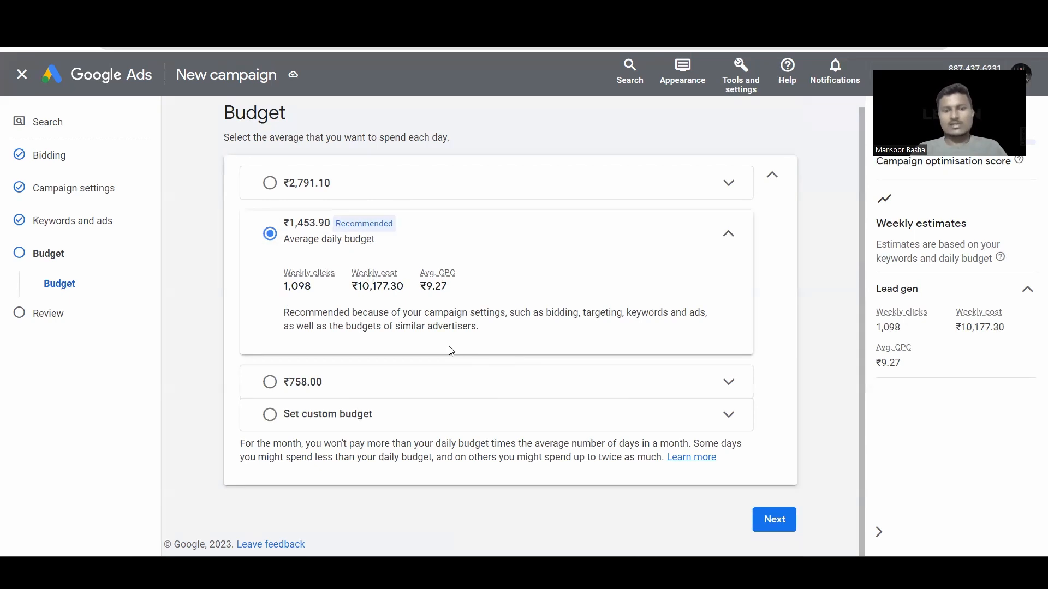
pyautogui.click(381, 423)
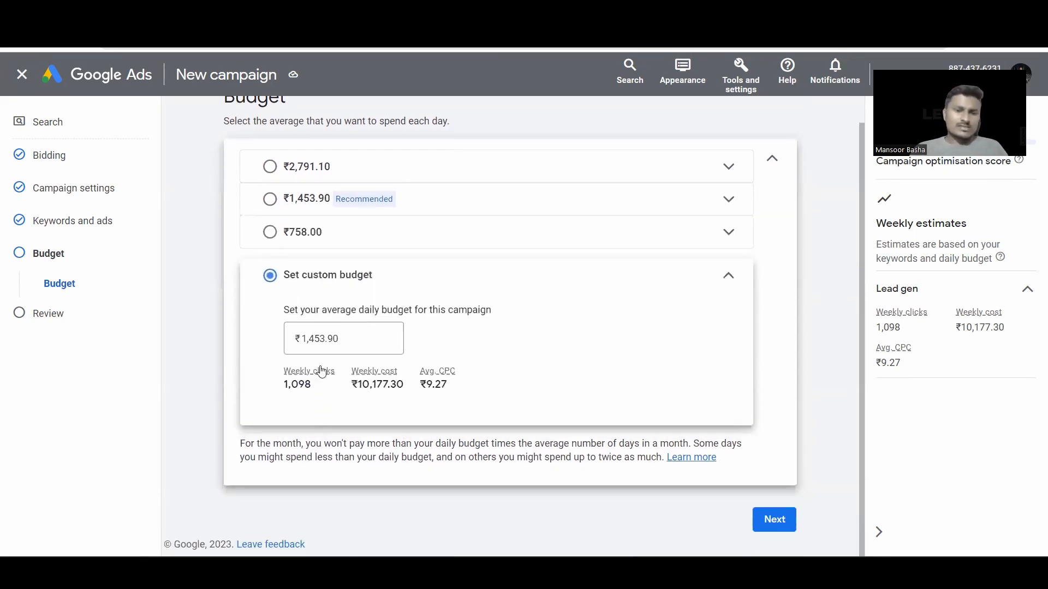
pyautogui.click(358, 340)
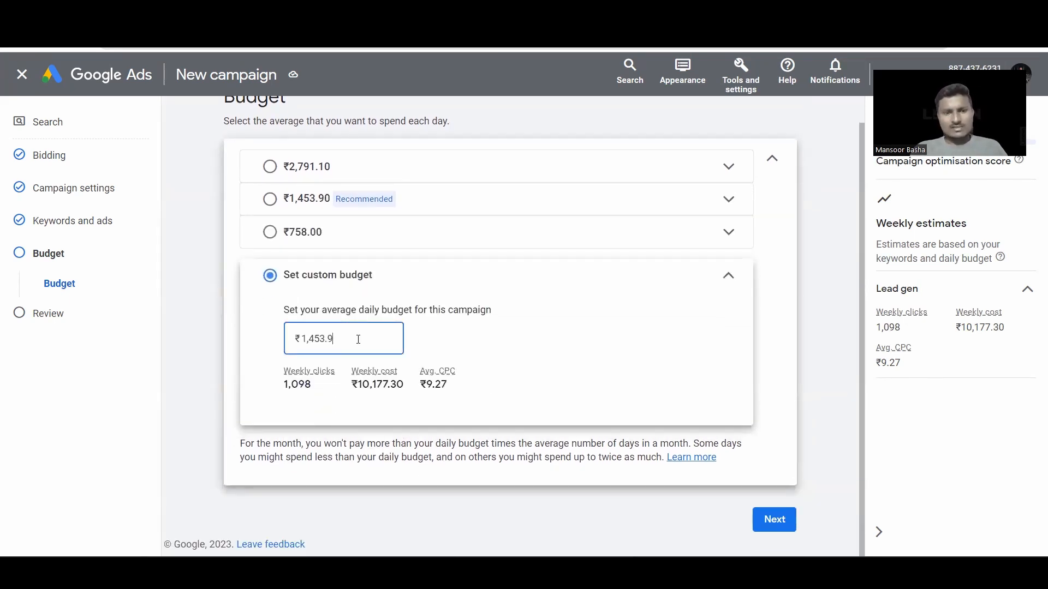
pyautogui.press('BackSpace')
pyautogui.press('BackSpace')
pyautogui.press('BackSpace')
pyautogui.press('BackSpace')
pyautogui.press('BackSpace')
pyautogui.press('BackSpace')
pyautogui.press('BackSpace')
pyautogui.write('500')
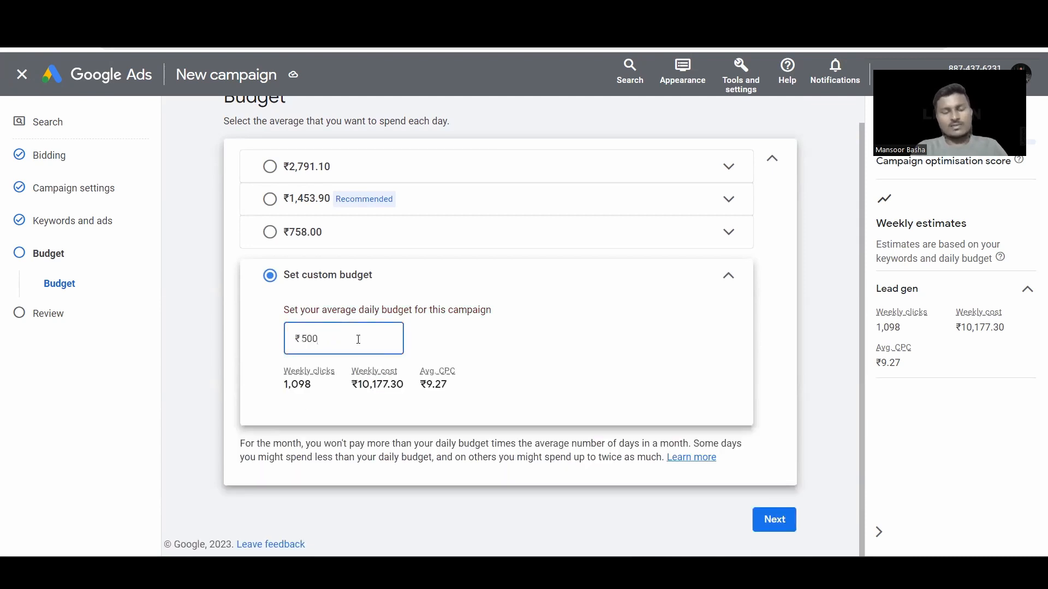
pyautogui.scroll(-1, 494, 335)
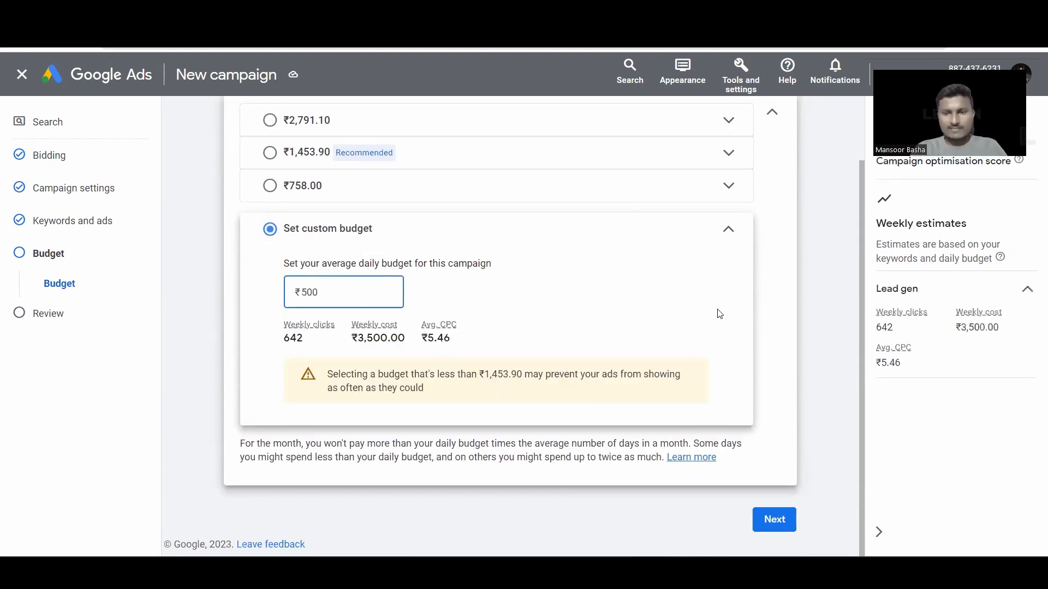
pyautogui.click(730, 233)
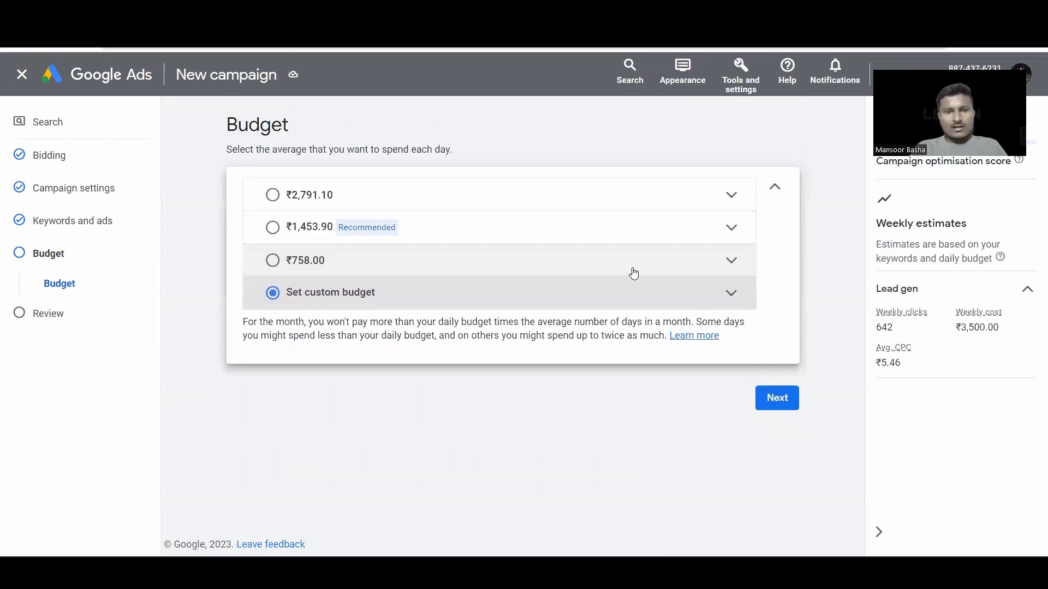
pyautogui.click(790, 404)
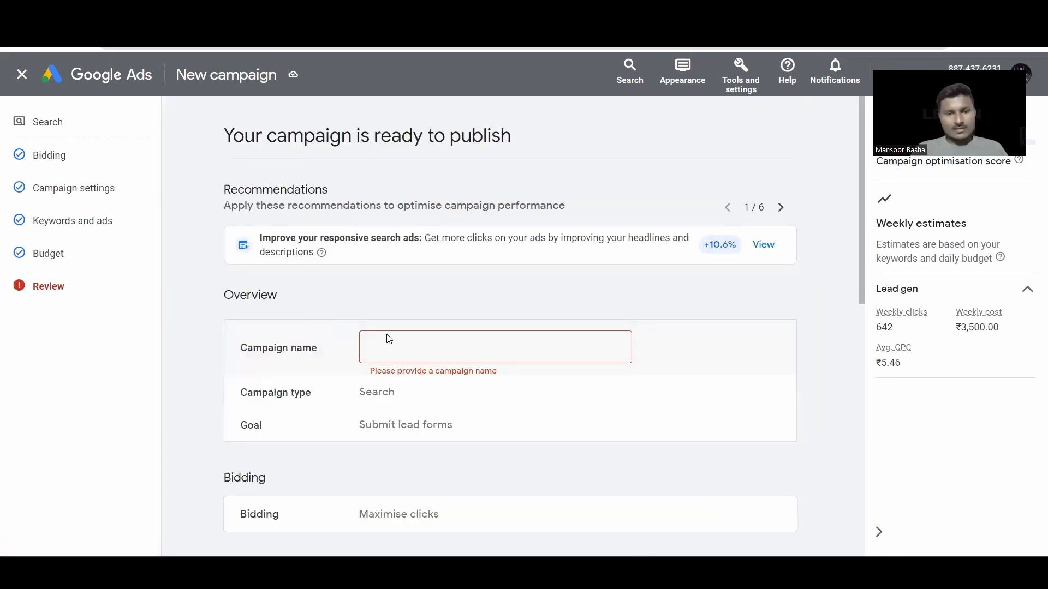
# Step: Name the campaign 'Invest_sep_leadgen' on the review page
pyautogui.click(392, 350)
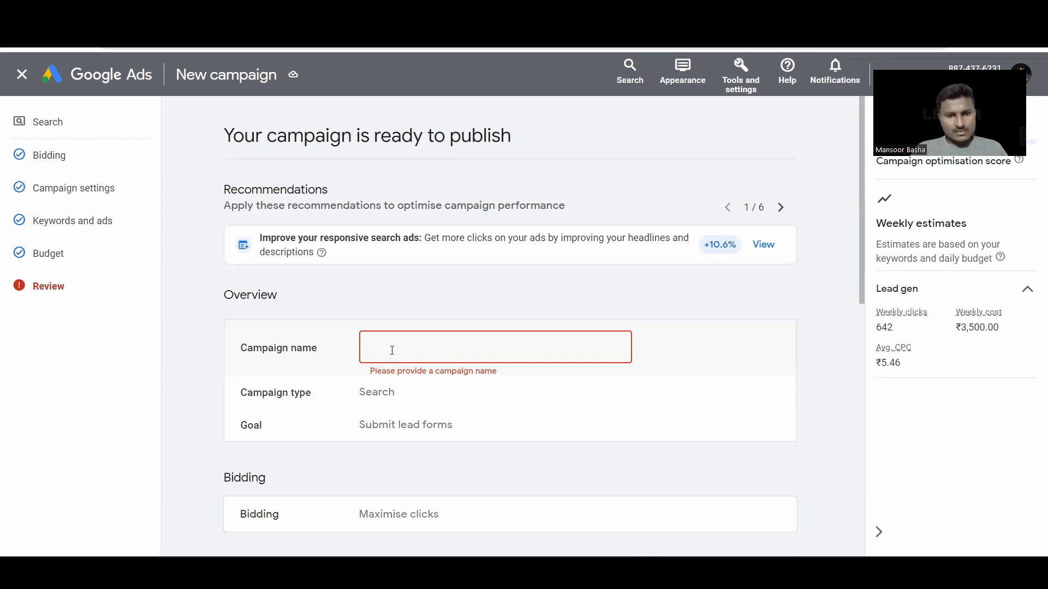
pyautogui.scroll(-10, 390, 361)
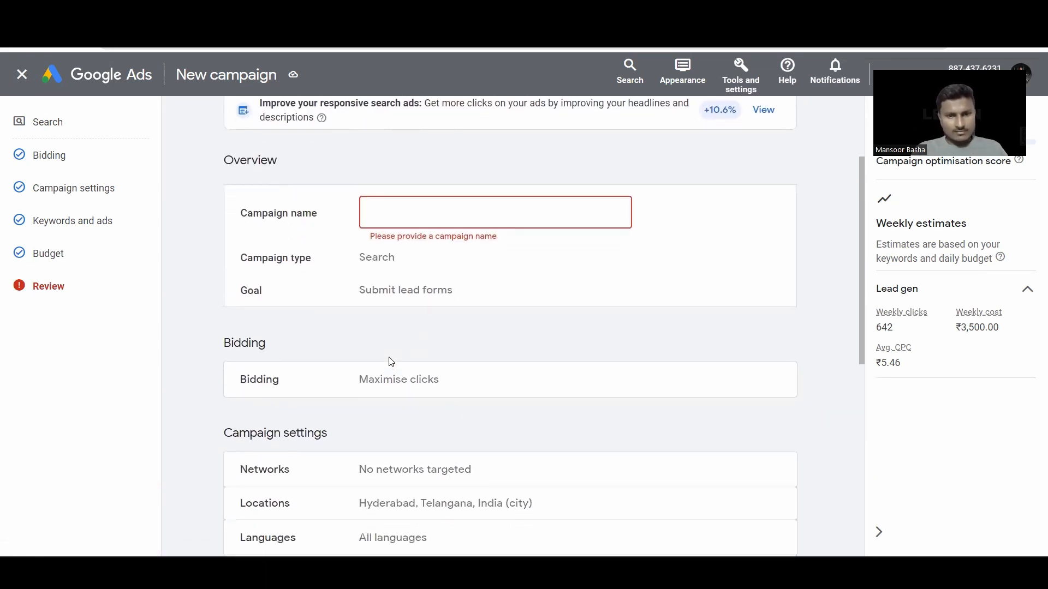
pyautogui.scroll(6, 390, 361)
pyautogui.scroll(-5, 398, 321)
pyautogui.scroll(6, 397, 321)
pyautogui.click(397, 281)
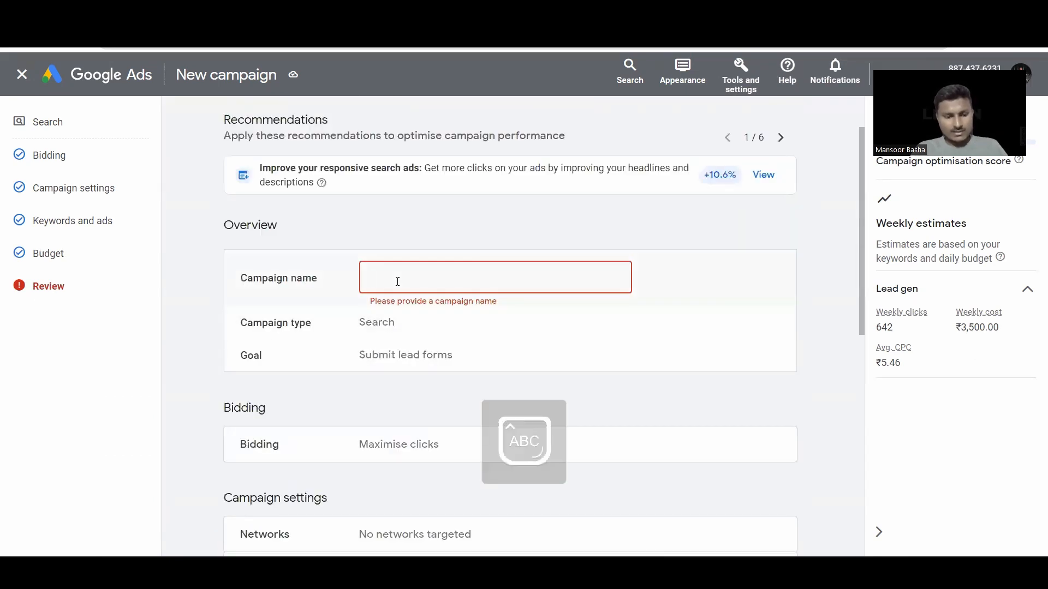
pyautogui.write('Invest')
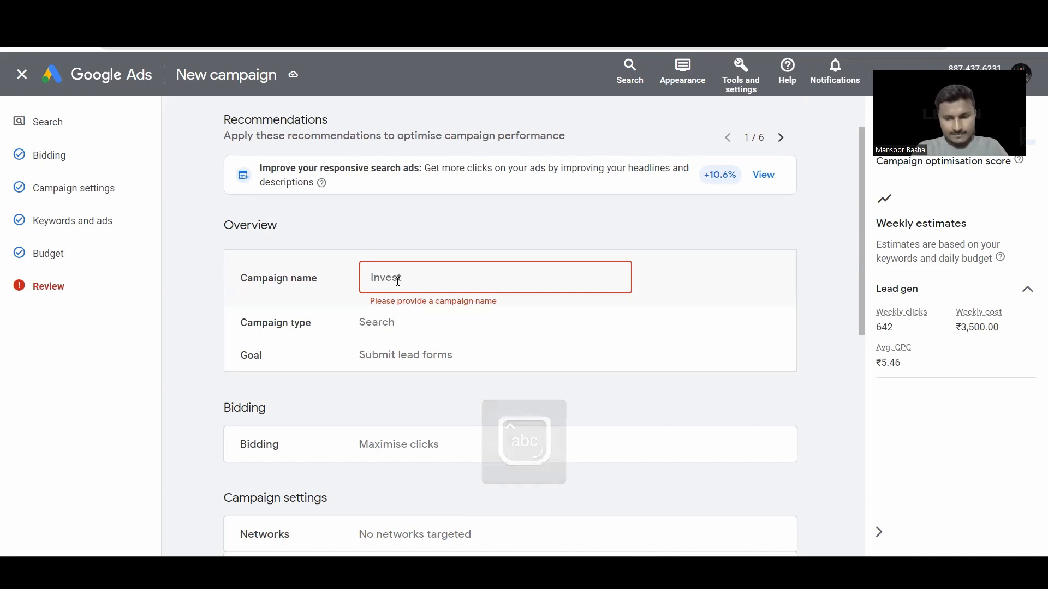
pyautogui.write('_sep_leadge')
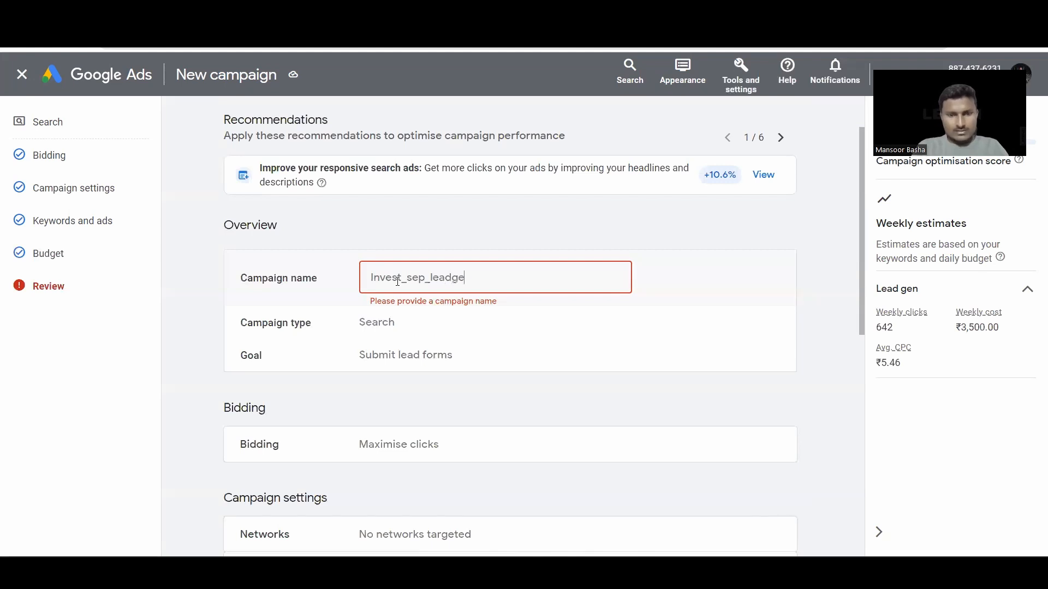
# Step: Publish the campaign from the bottom of the review summary
pyautogui.scroll(-8, 628, 335)
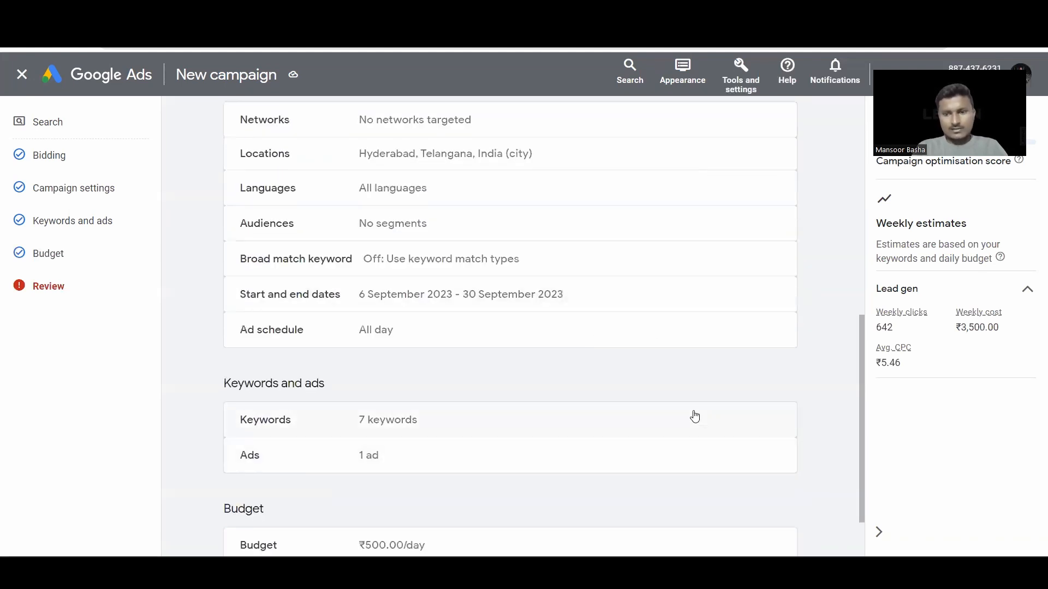
pyautogui.scroll(-2, 704, 453)
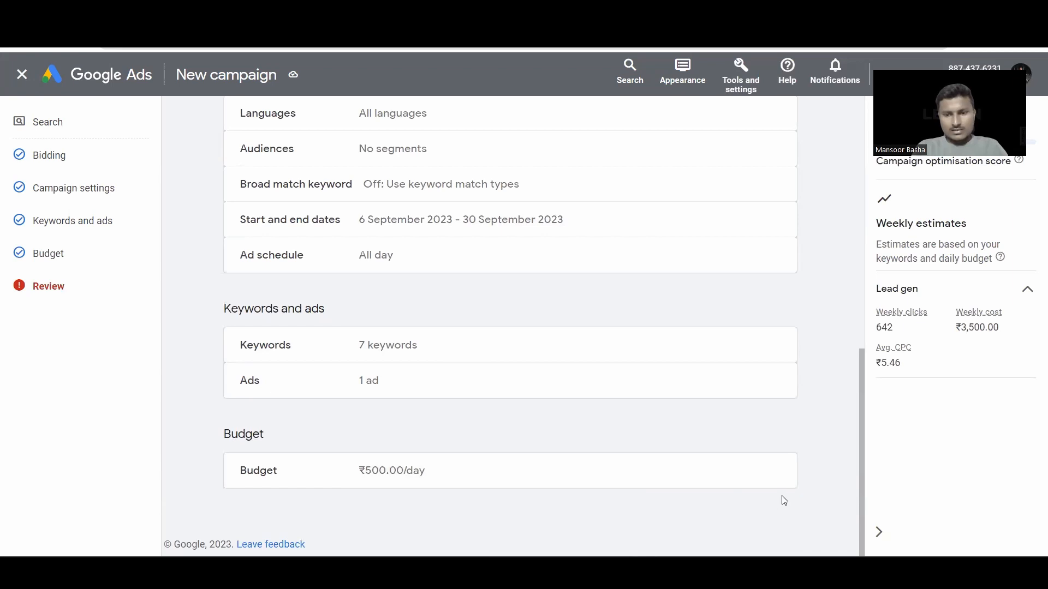
pyautogui.scroll(-1, 373, 373)
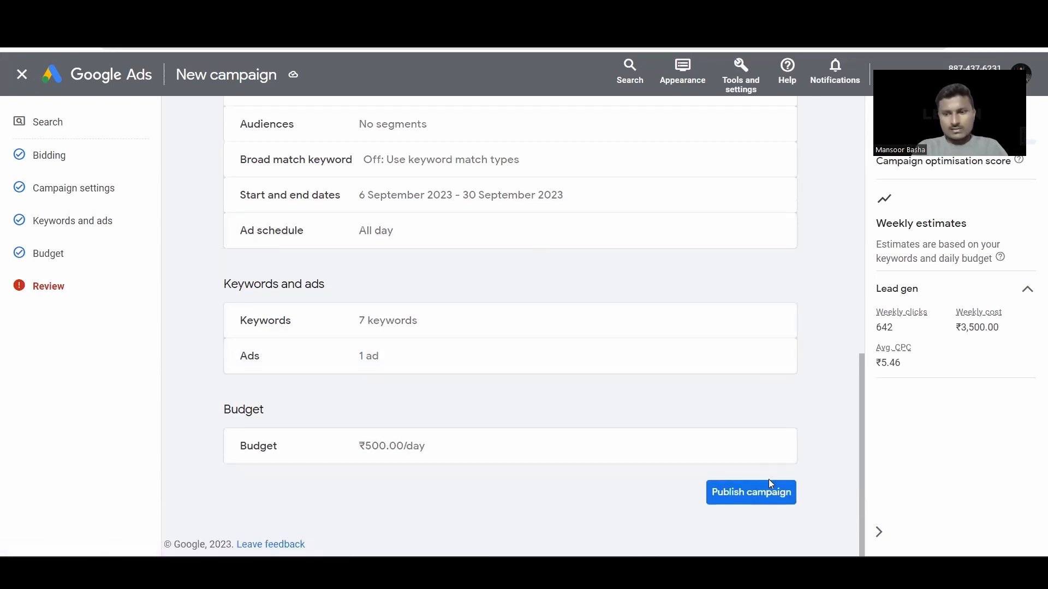
pyautogui.click(766, 493)
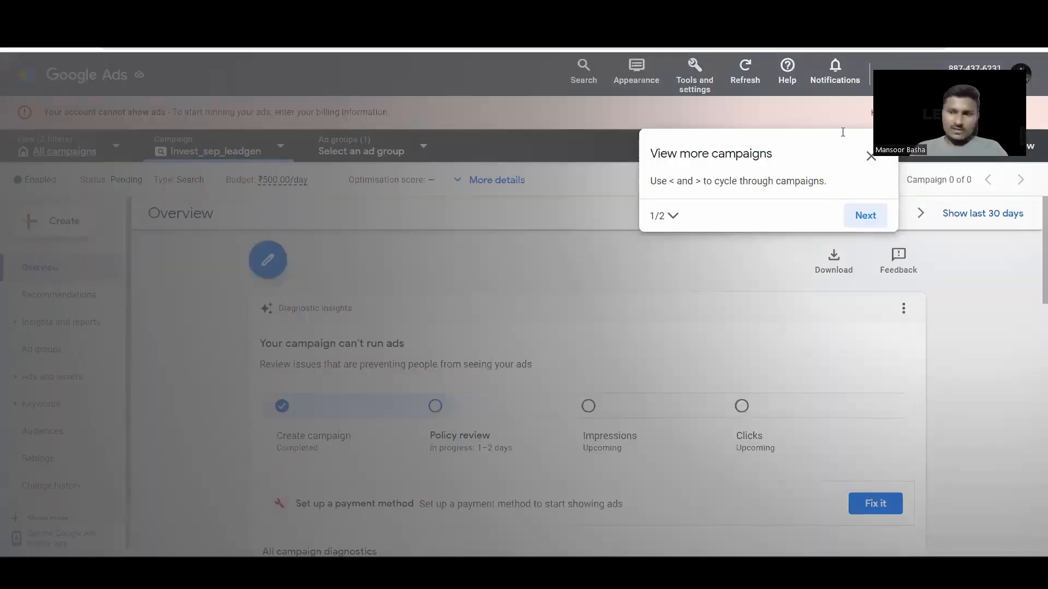
# Step: Dismiss the post-publish tour and guide prompt, then check the Invest_sep_leadgen diagnostics
pyautogui.click(866, 215)
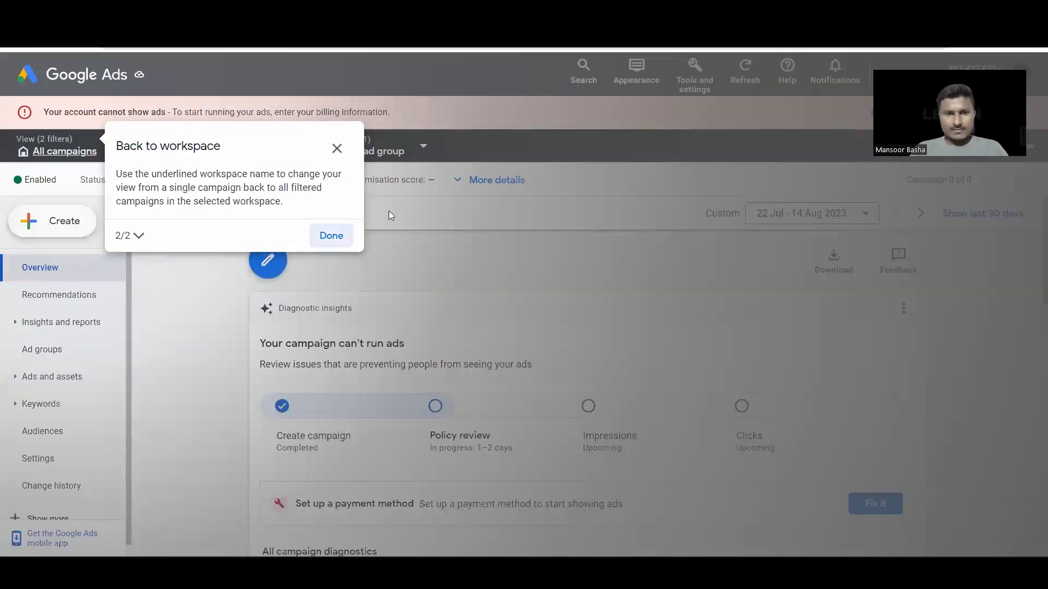
pyautogui.click(339, 239)
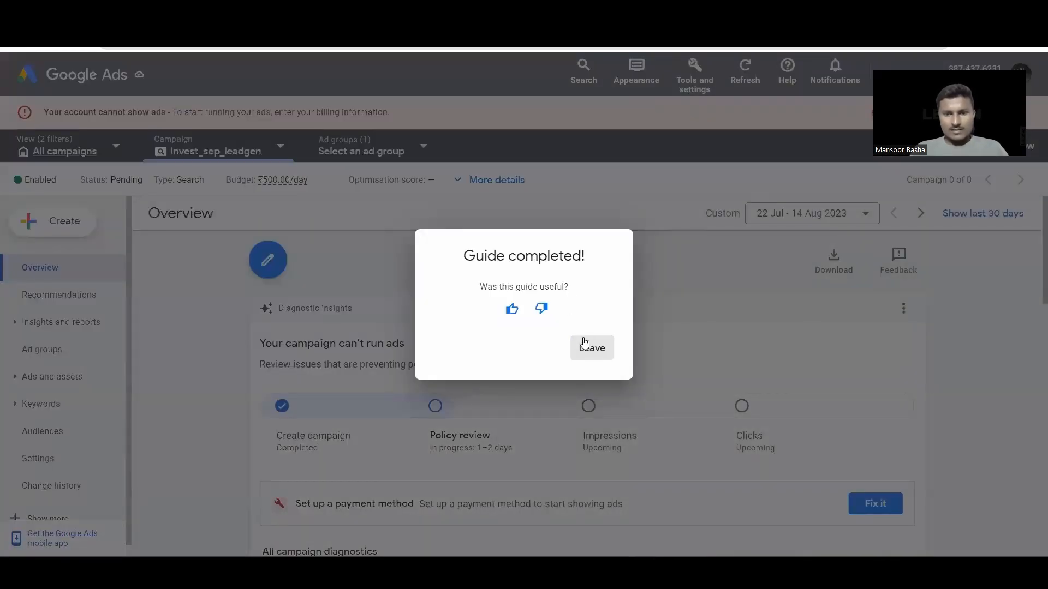
pyautogui.click(584, 342)
pyautogui.scroll(-4, 474, 346)
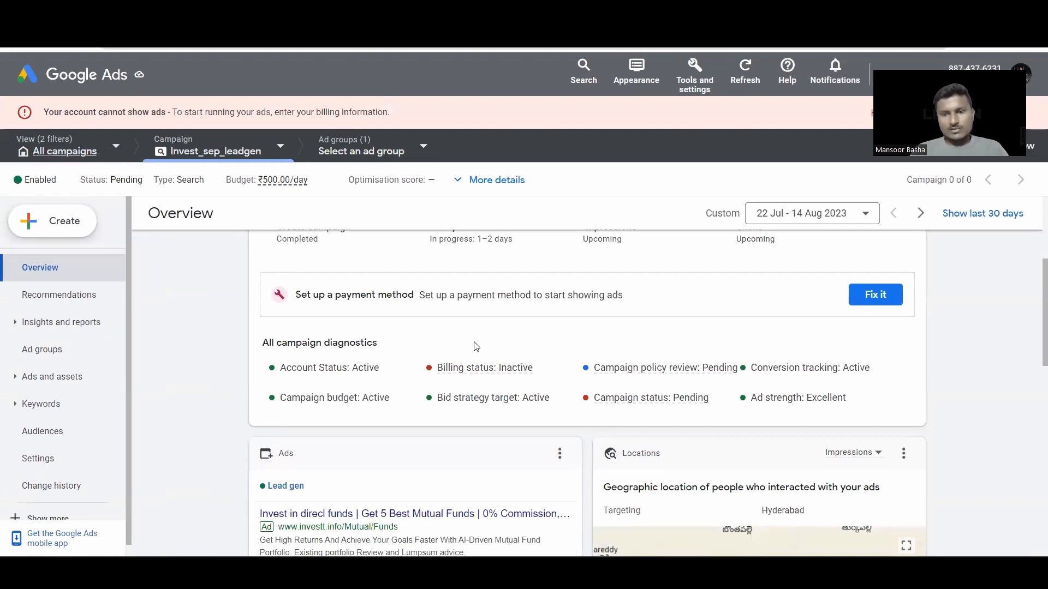